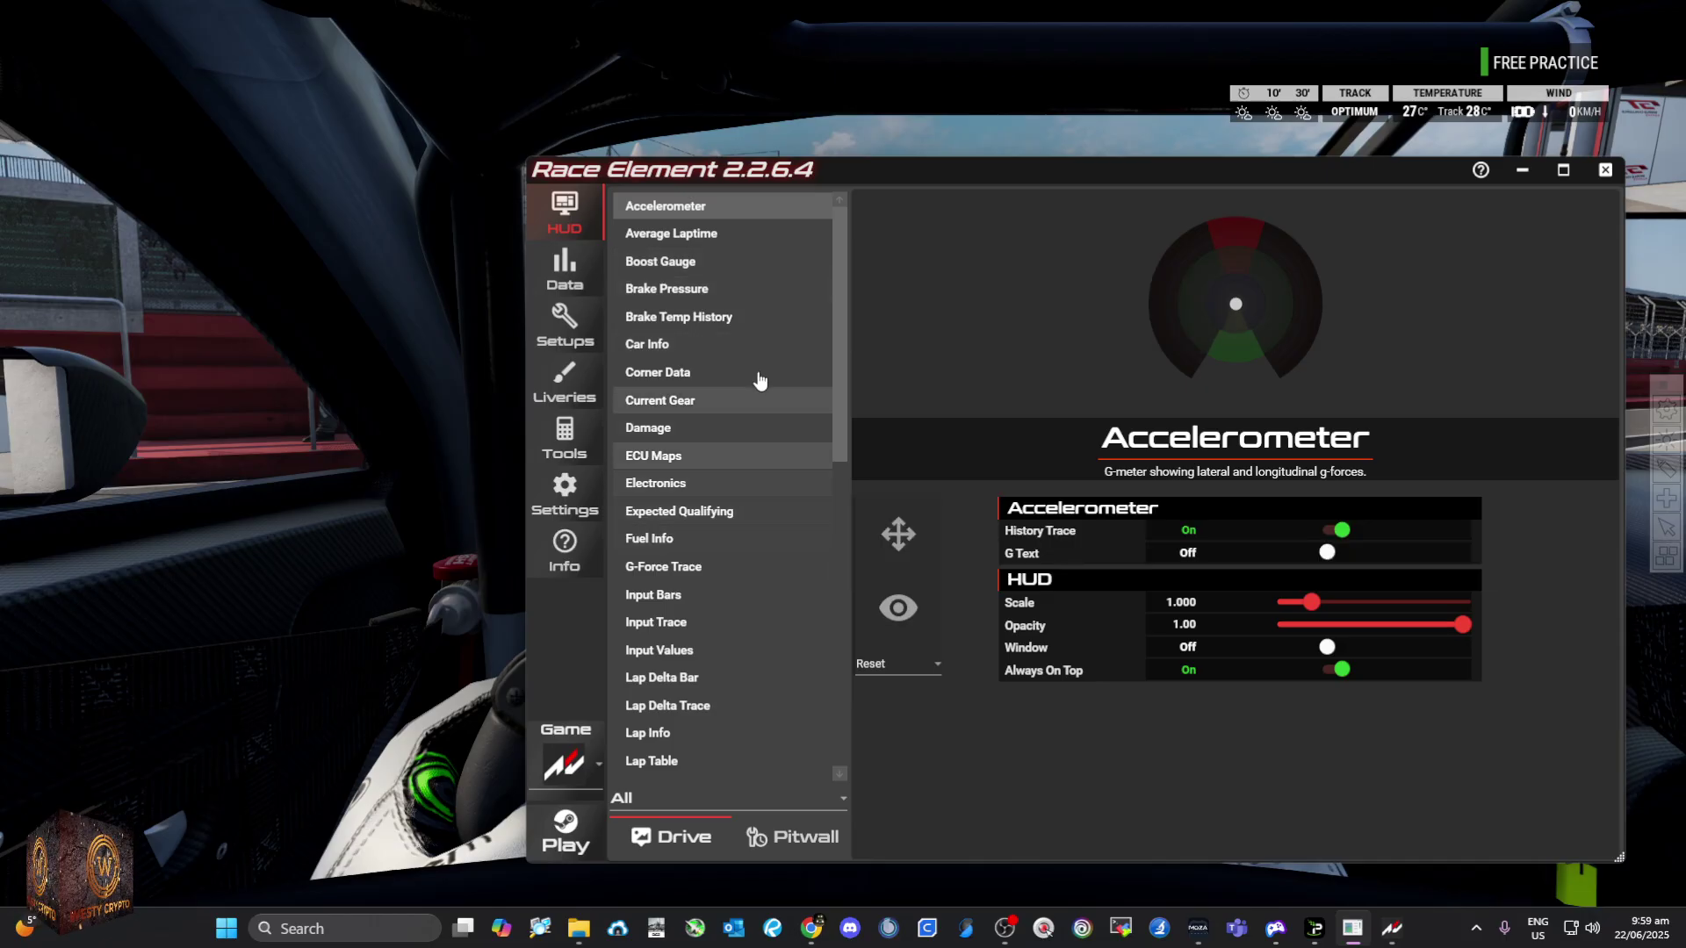
# Step: Turn off Always On Top for the Accelerometer and try the HUD visibility toggle over the game
pyautogui.moveTo(680, 444)
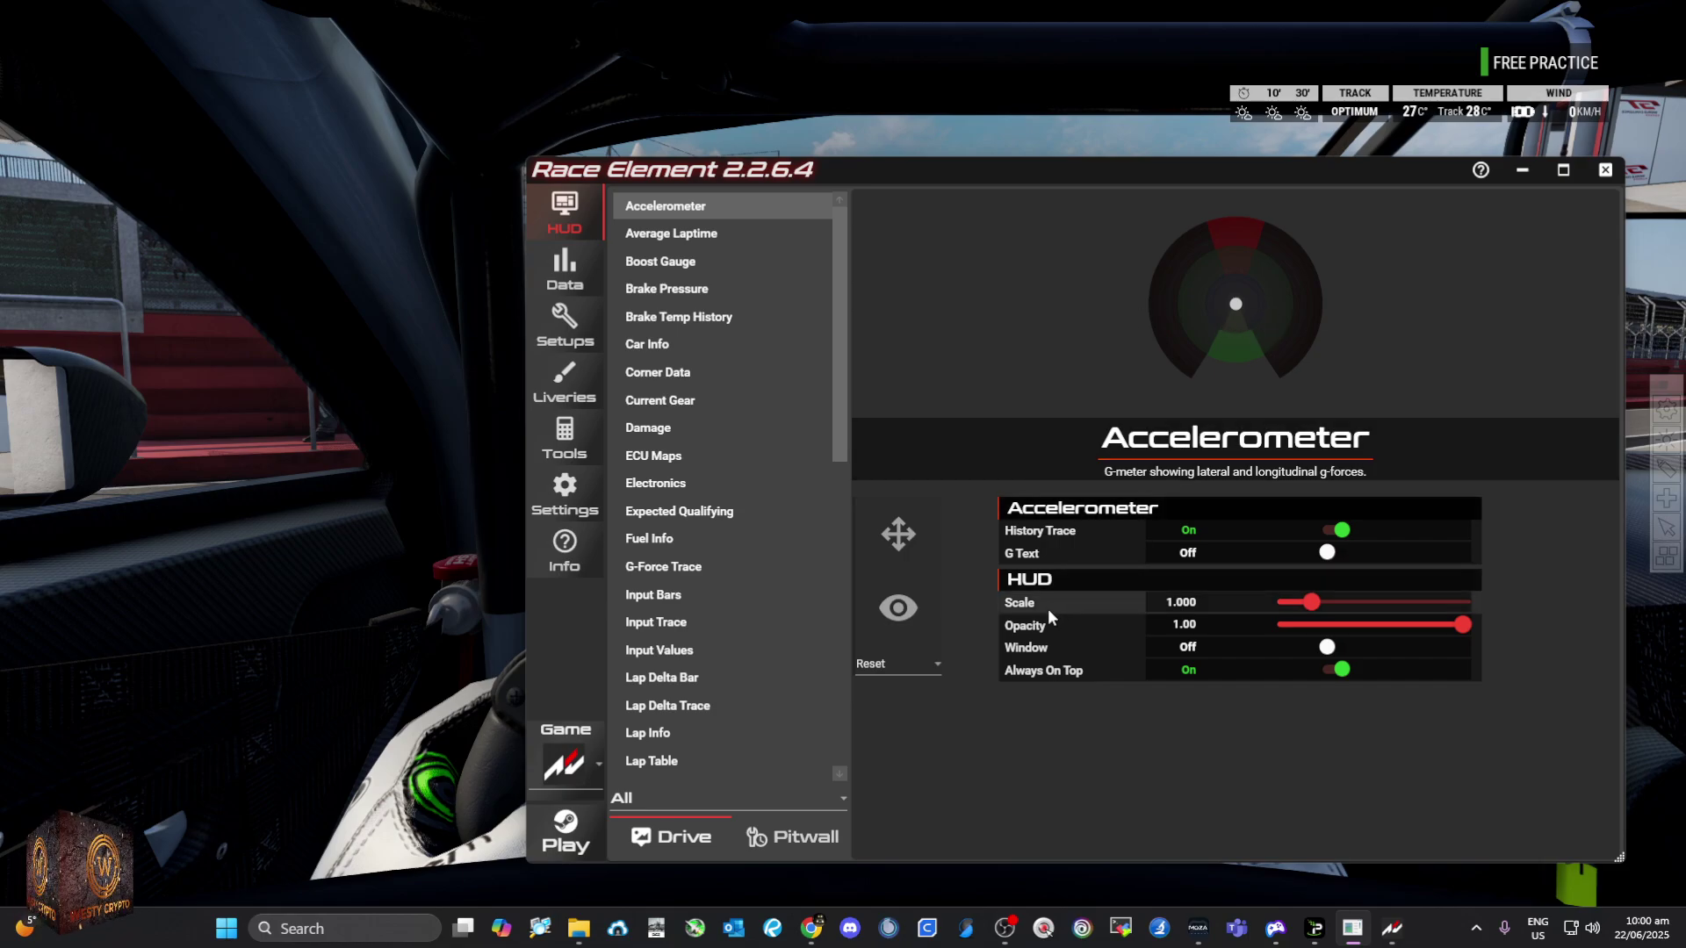
pyautogui.click(635, 214)
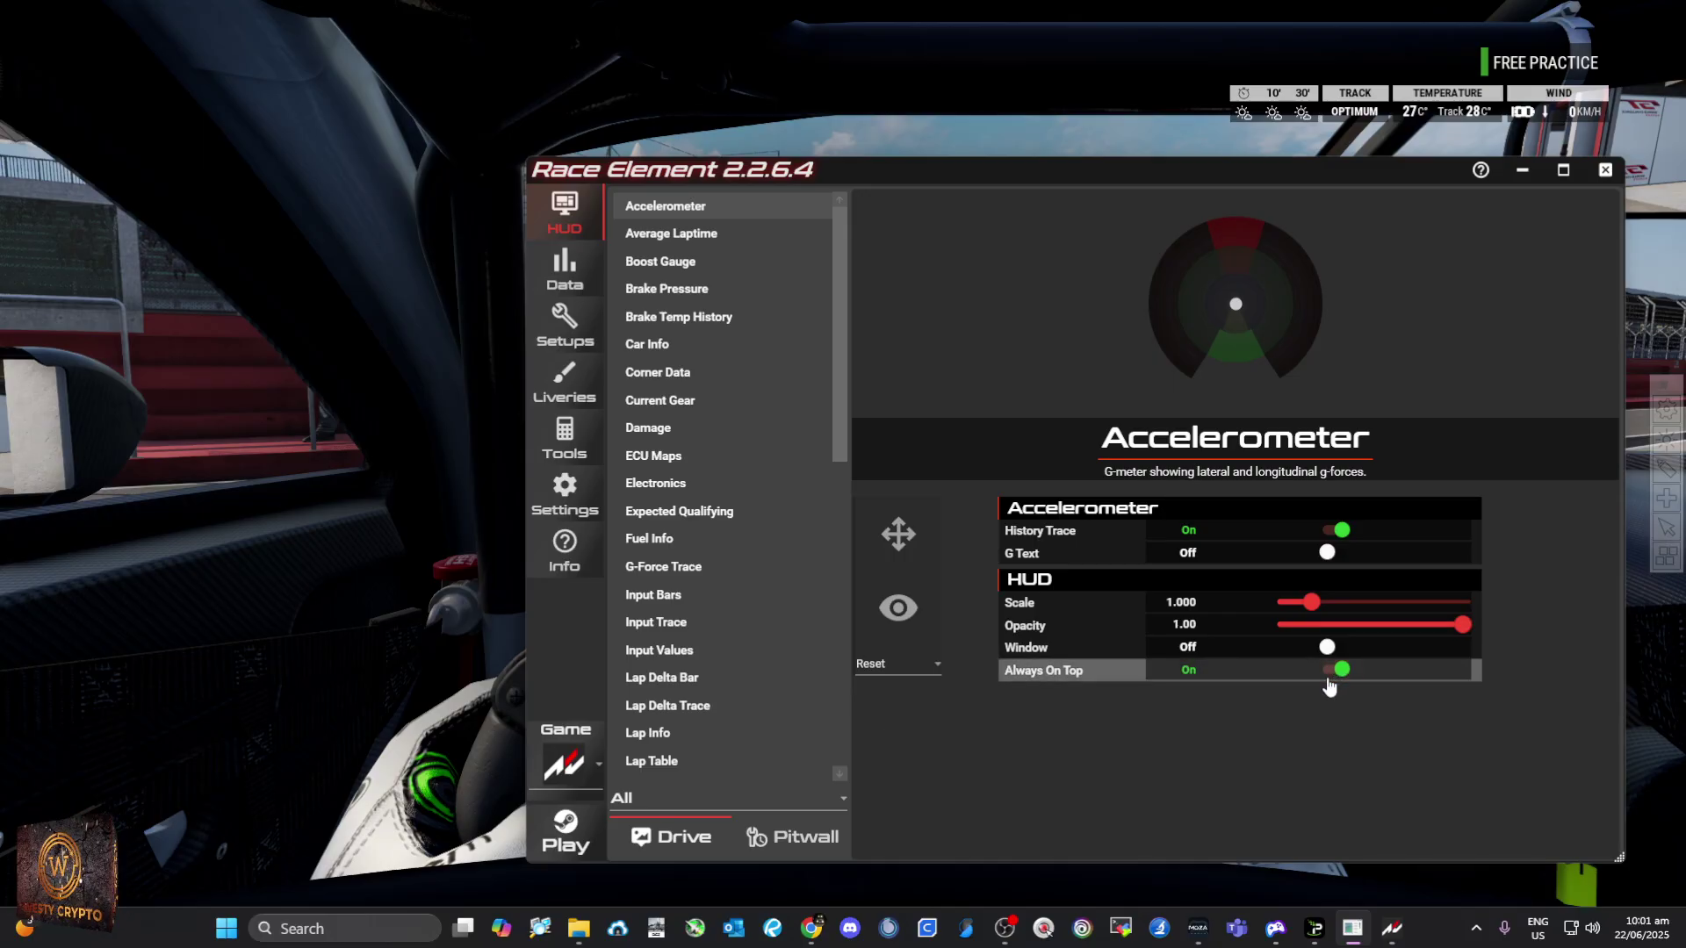
pyautogui.click(1328, 674)
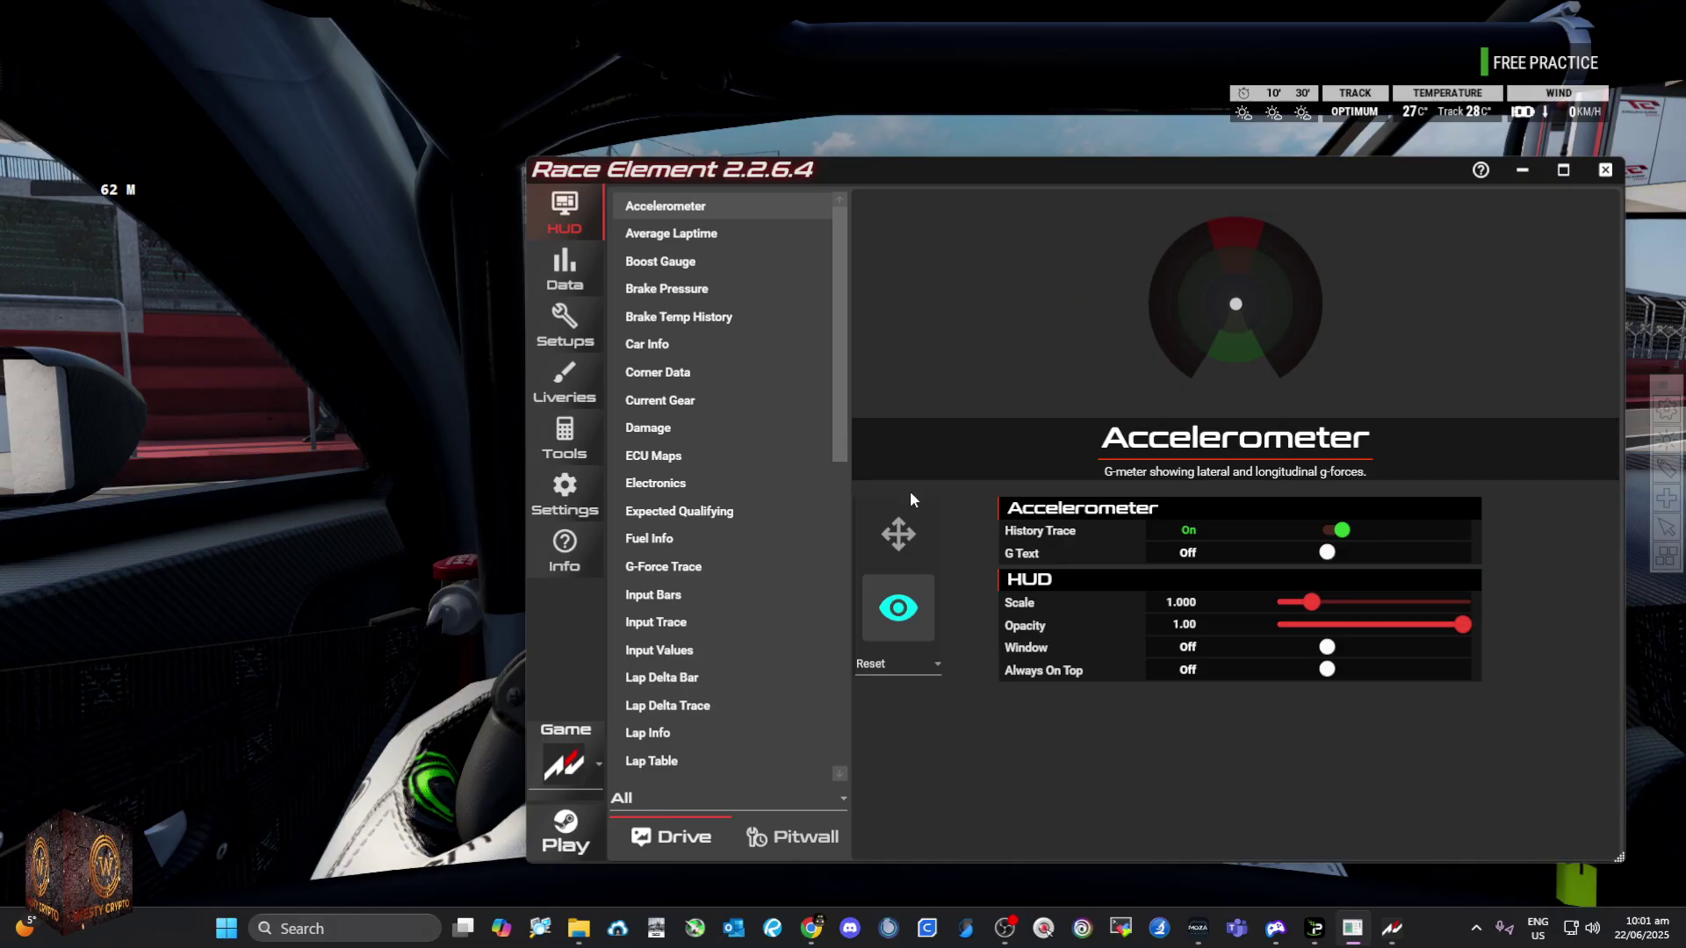
pyautogui.moveTo(1058, 165); pyautogui.dragTo(1042, 203)
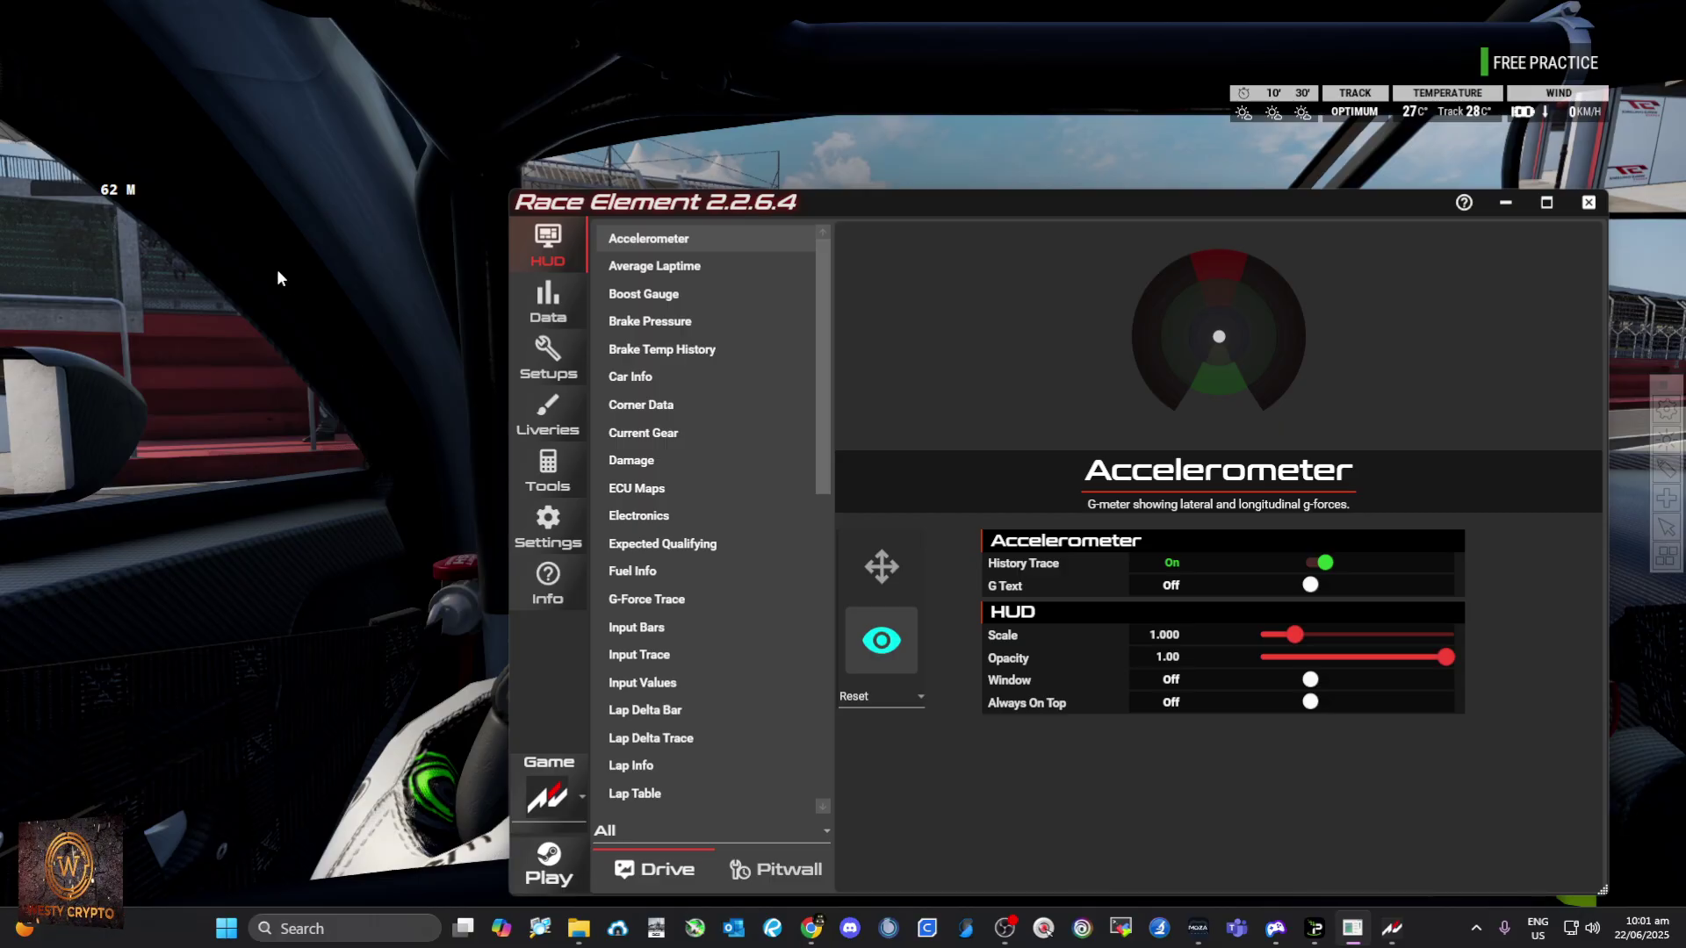
pyautogui.click(872, 648)
pyautogui.click(872, 648)
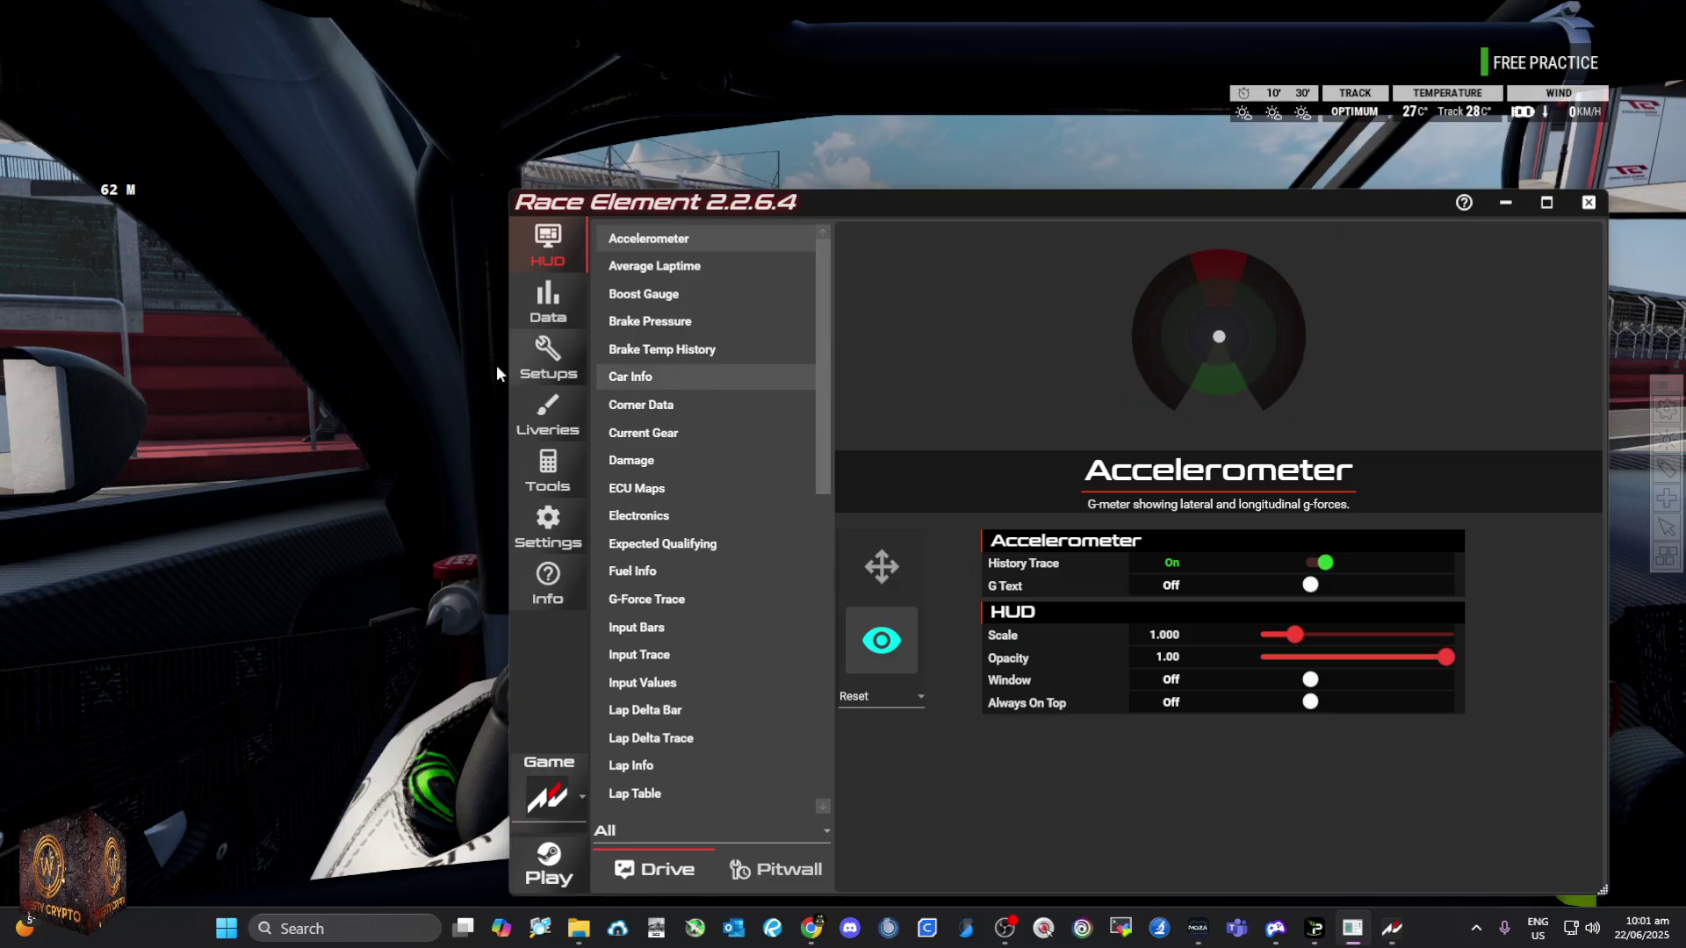
# Step: Switch to Assetto Corsa Competizione, resume driving the car, and return to Race Element
pyautogui.click(341, 414)
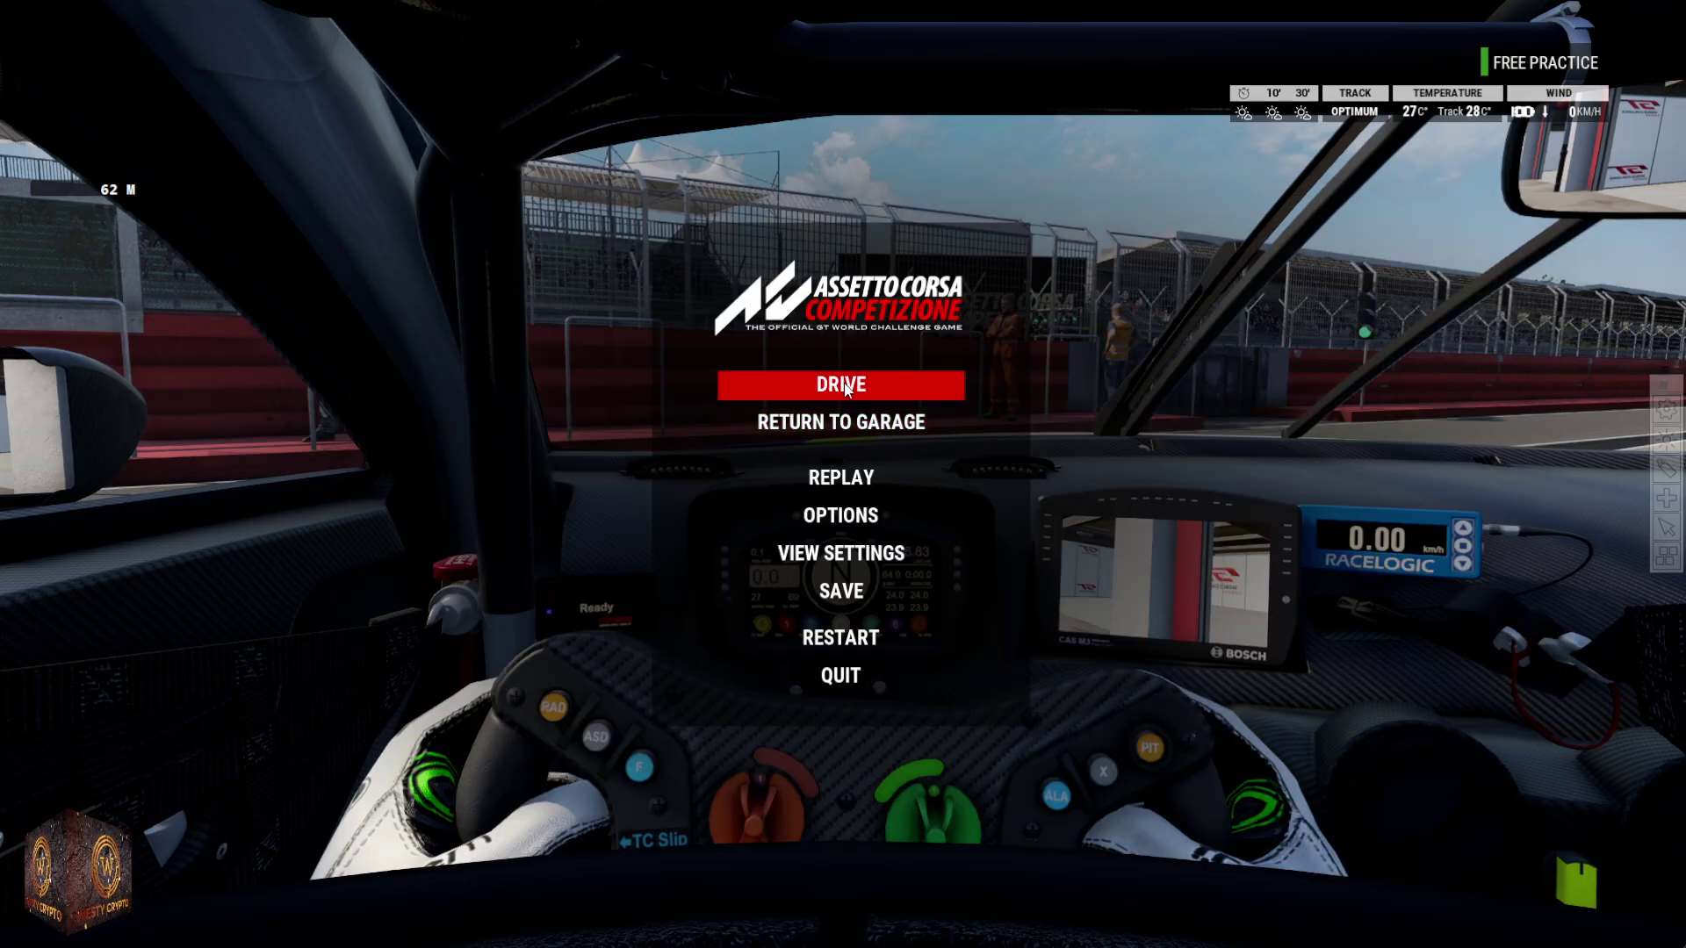
pyautogui.click(817, 391)
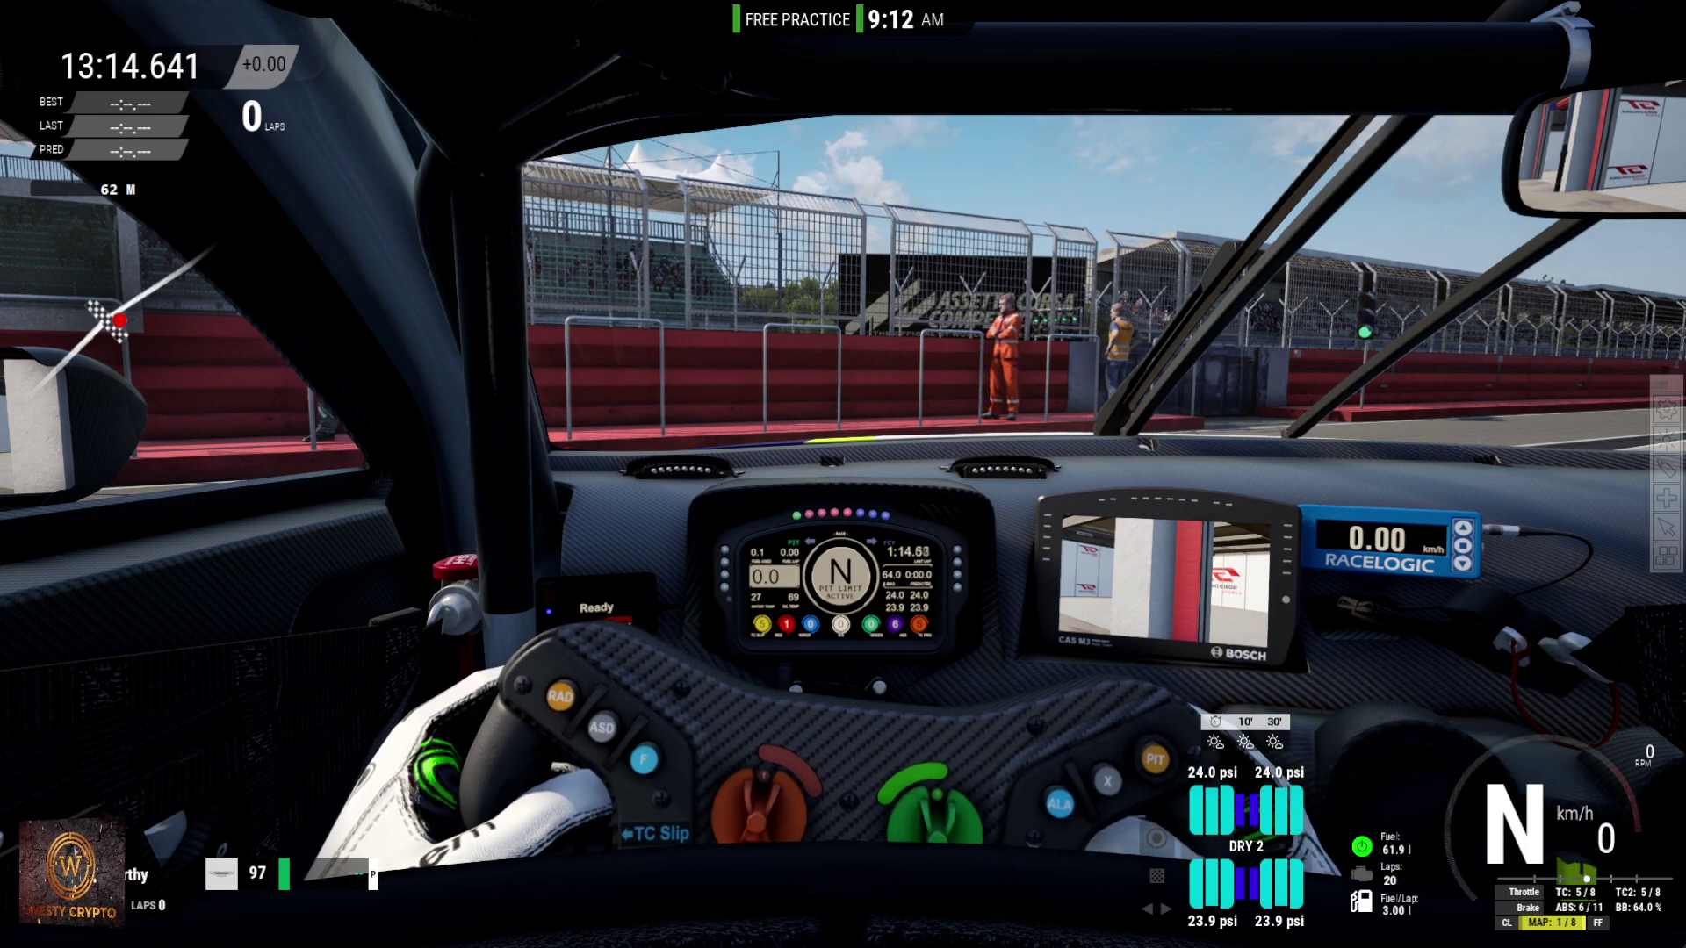
pyautogui.press('i')
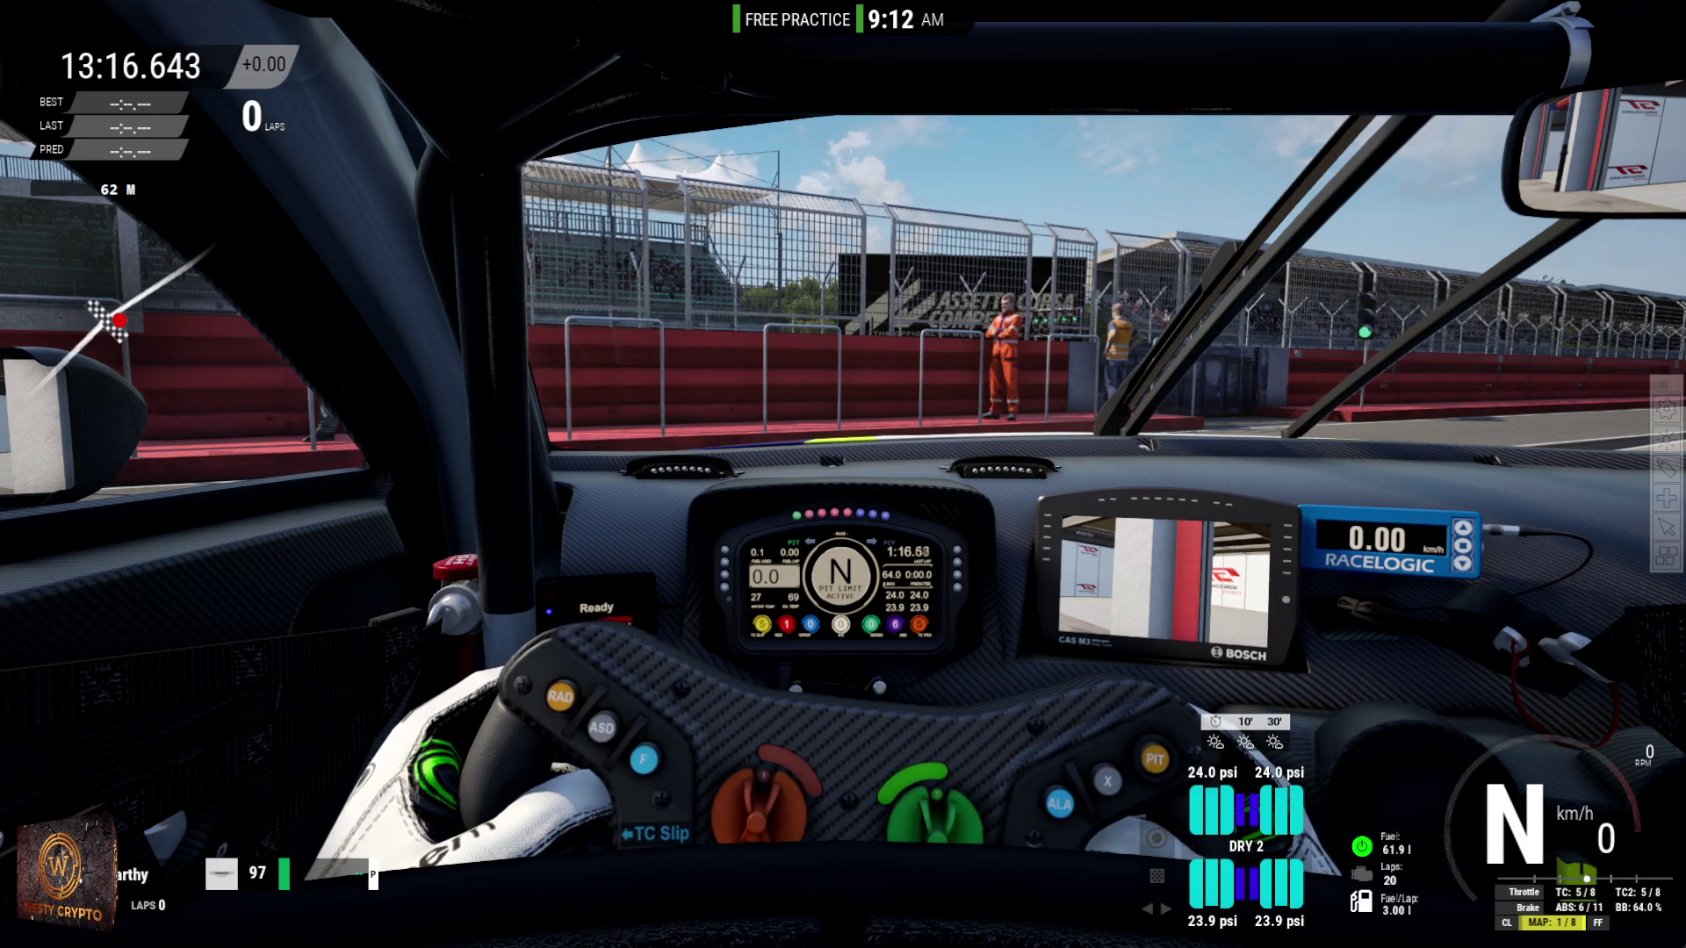
pyautogui.hotkey('alt', 'Tab')
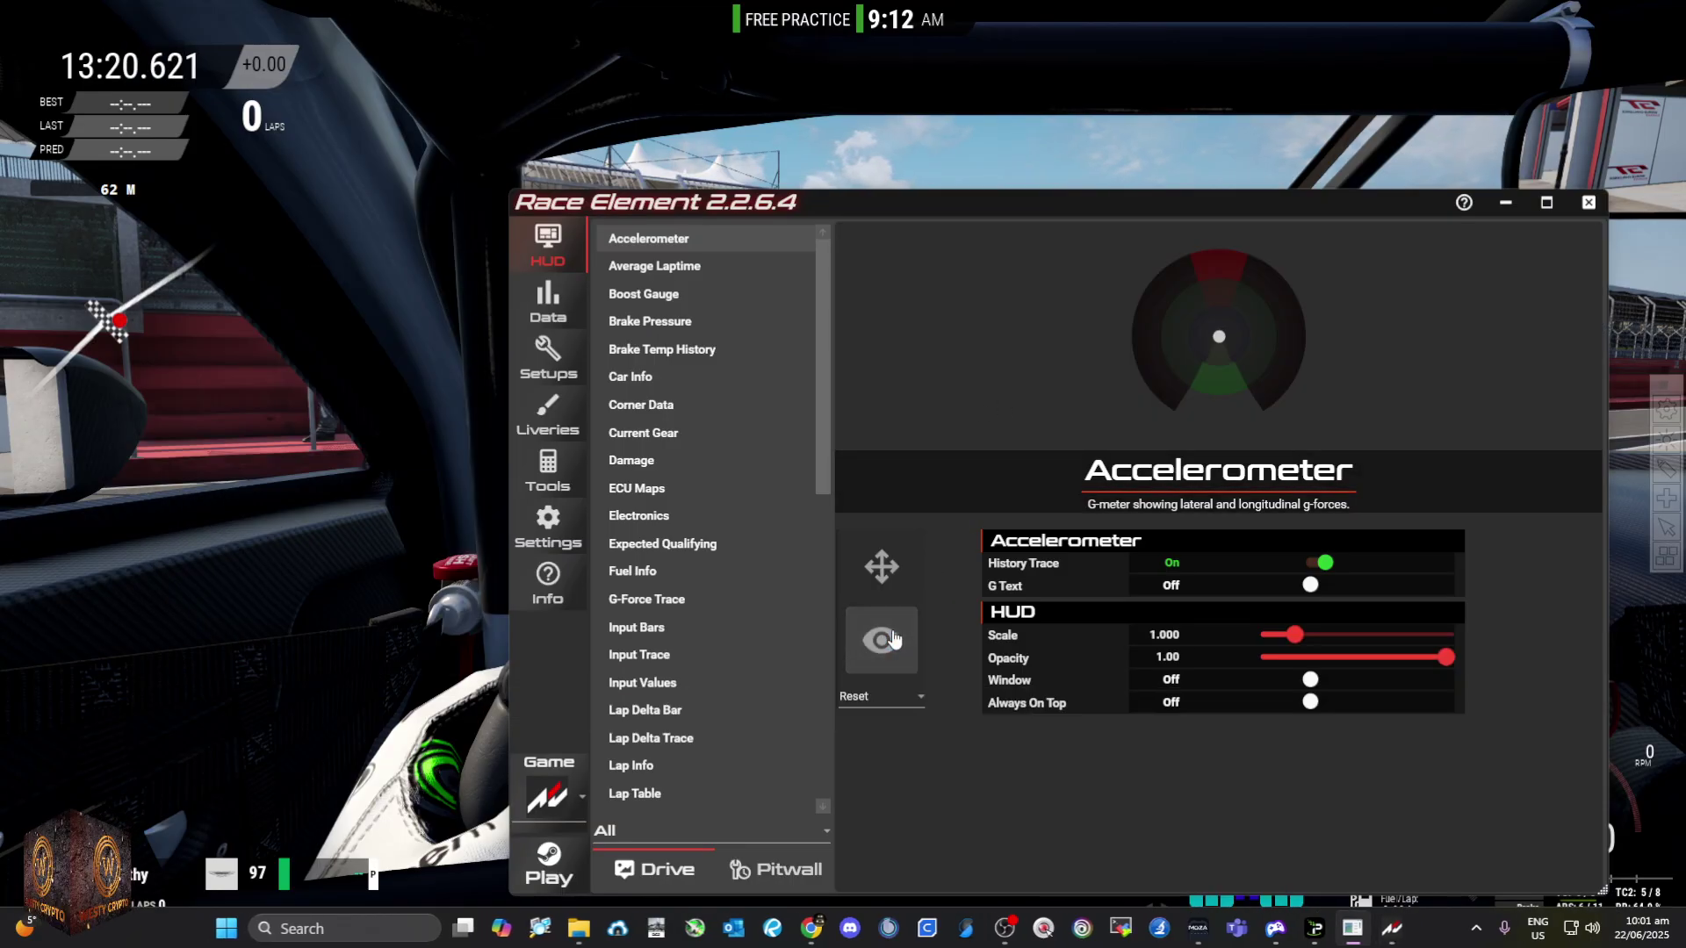
# Step: Turn on the HUD visibility toggle and enable Always On Top for the Accelerometer
pyautogui.click(889, 584)
pyautogui.click(889, 587)
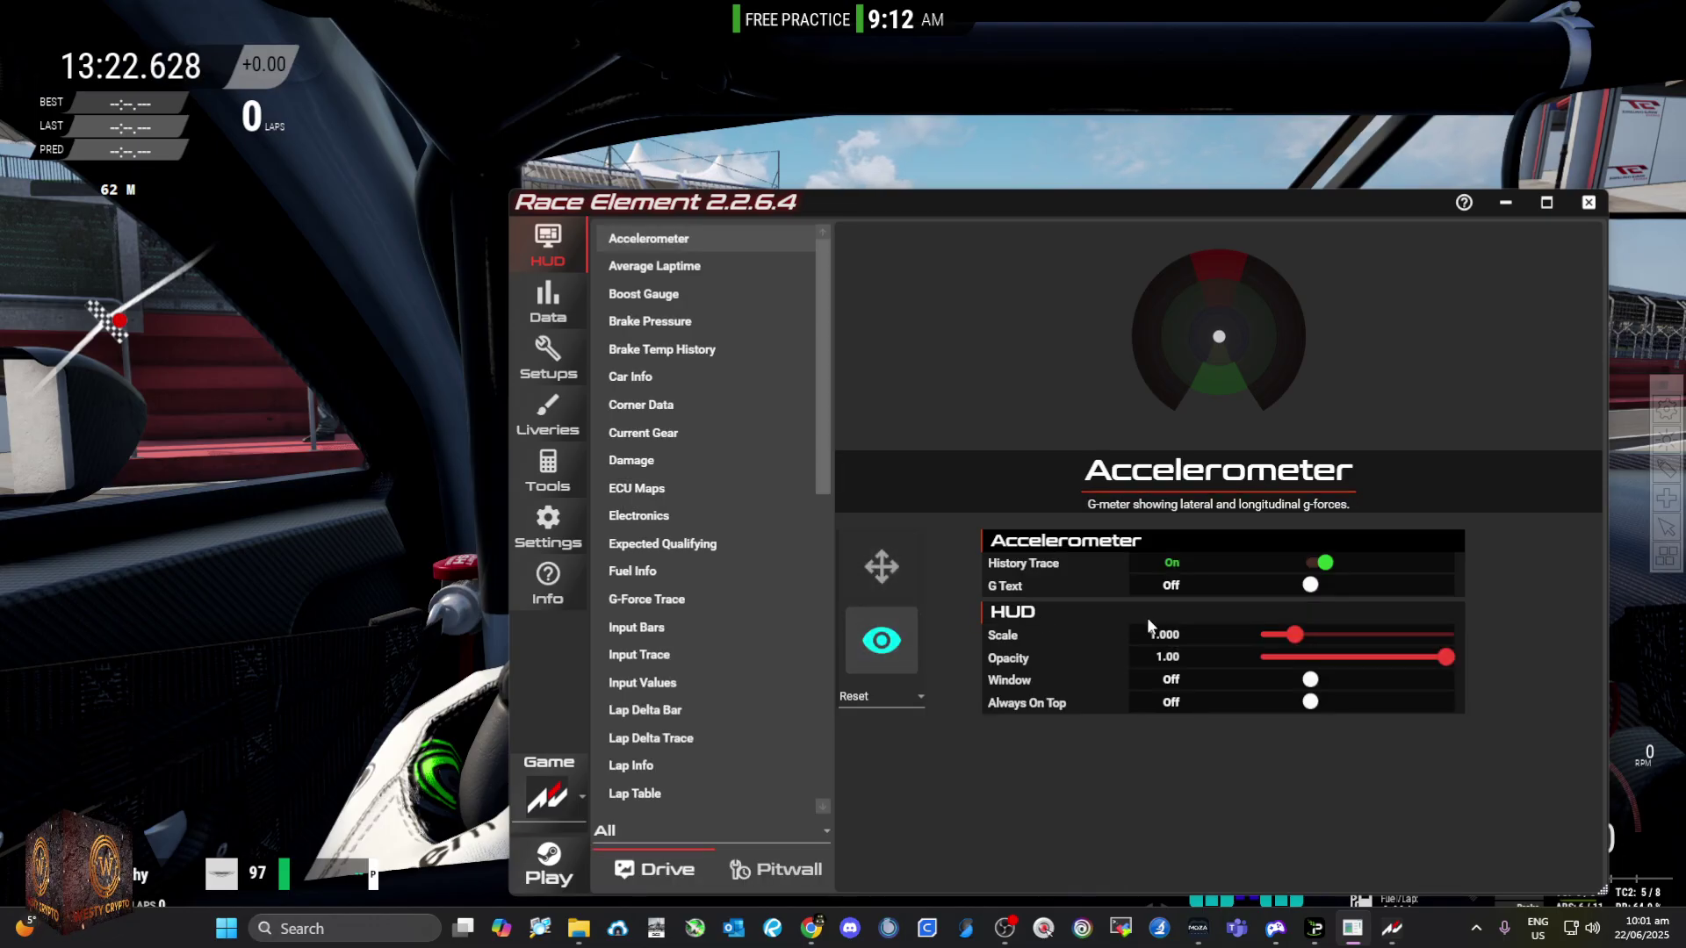
pyautogui.click(1324, 707)
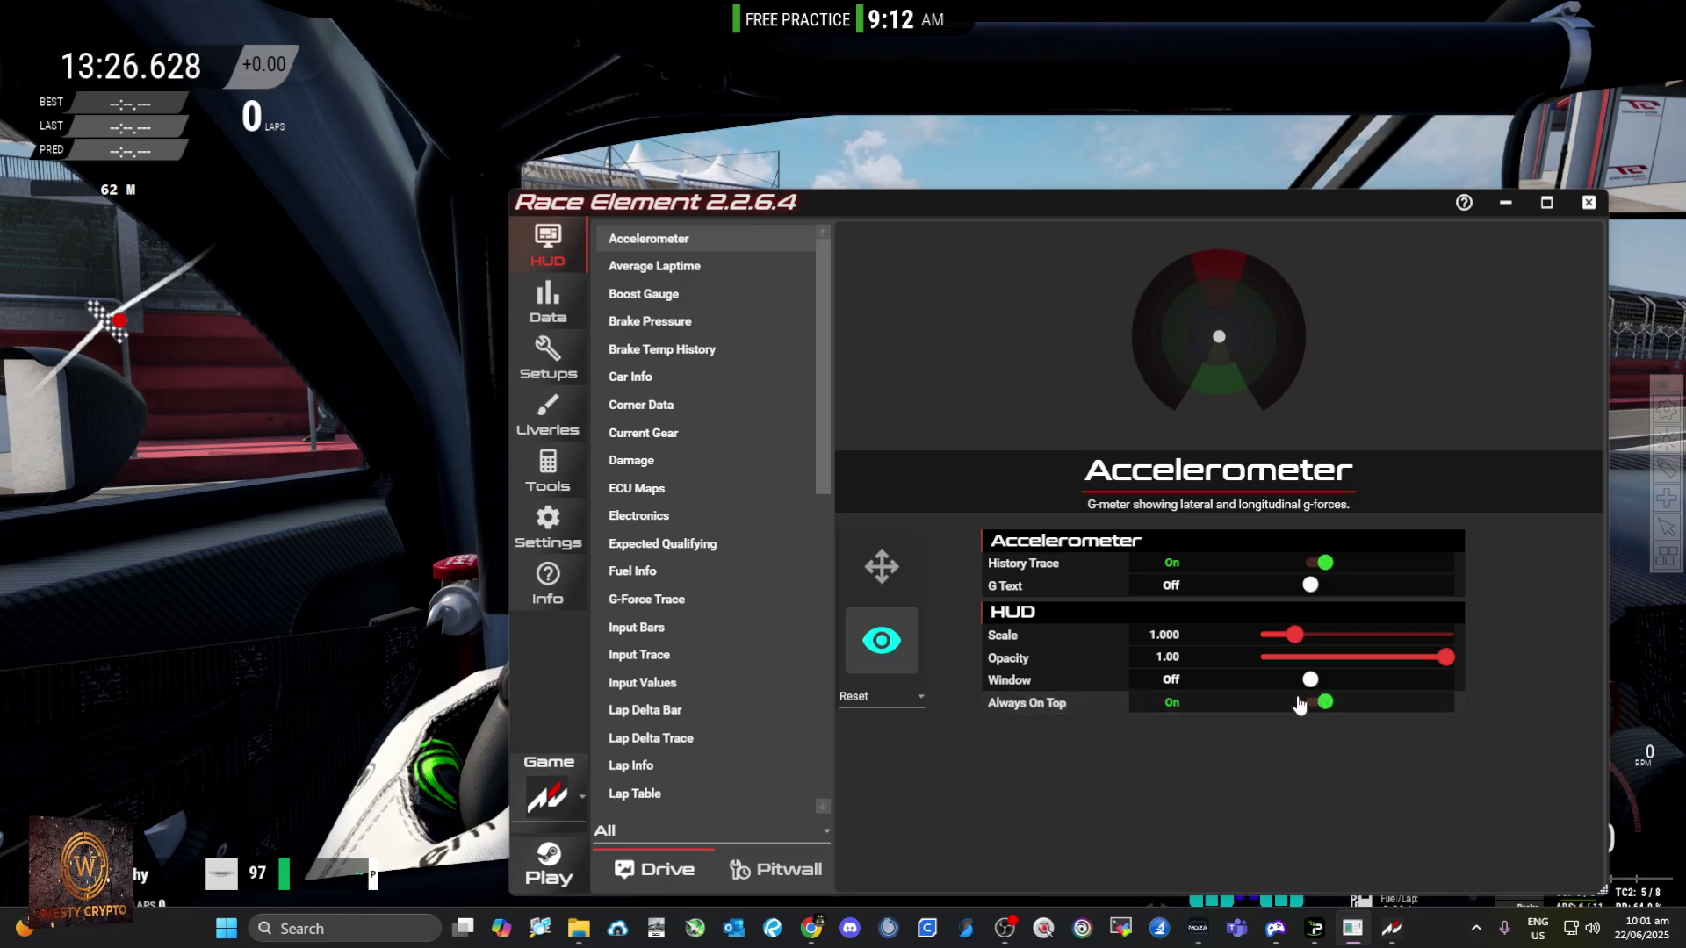
# Step: Enable HUD movement mode and minimize the window to check the overlays over the game, and return to Race Element
pyautogui.click(882, 569)
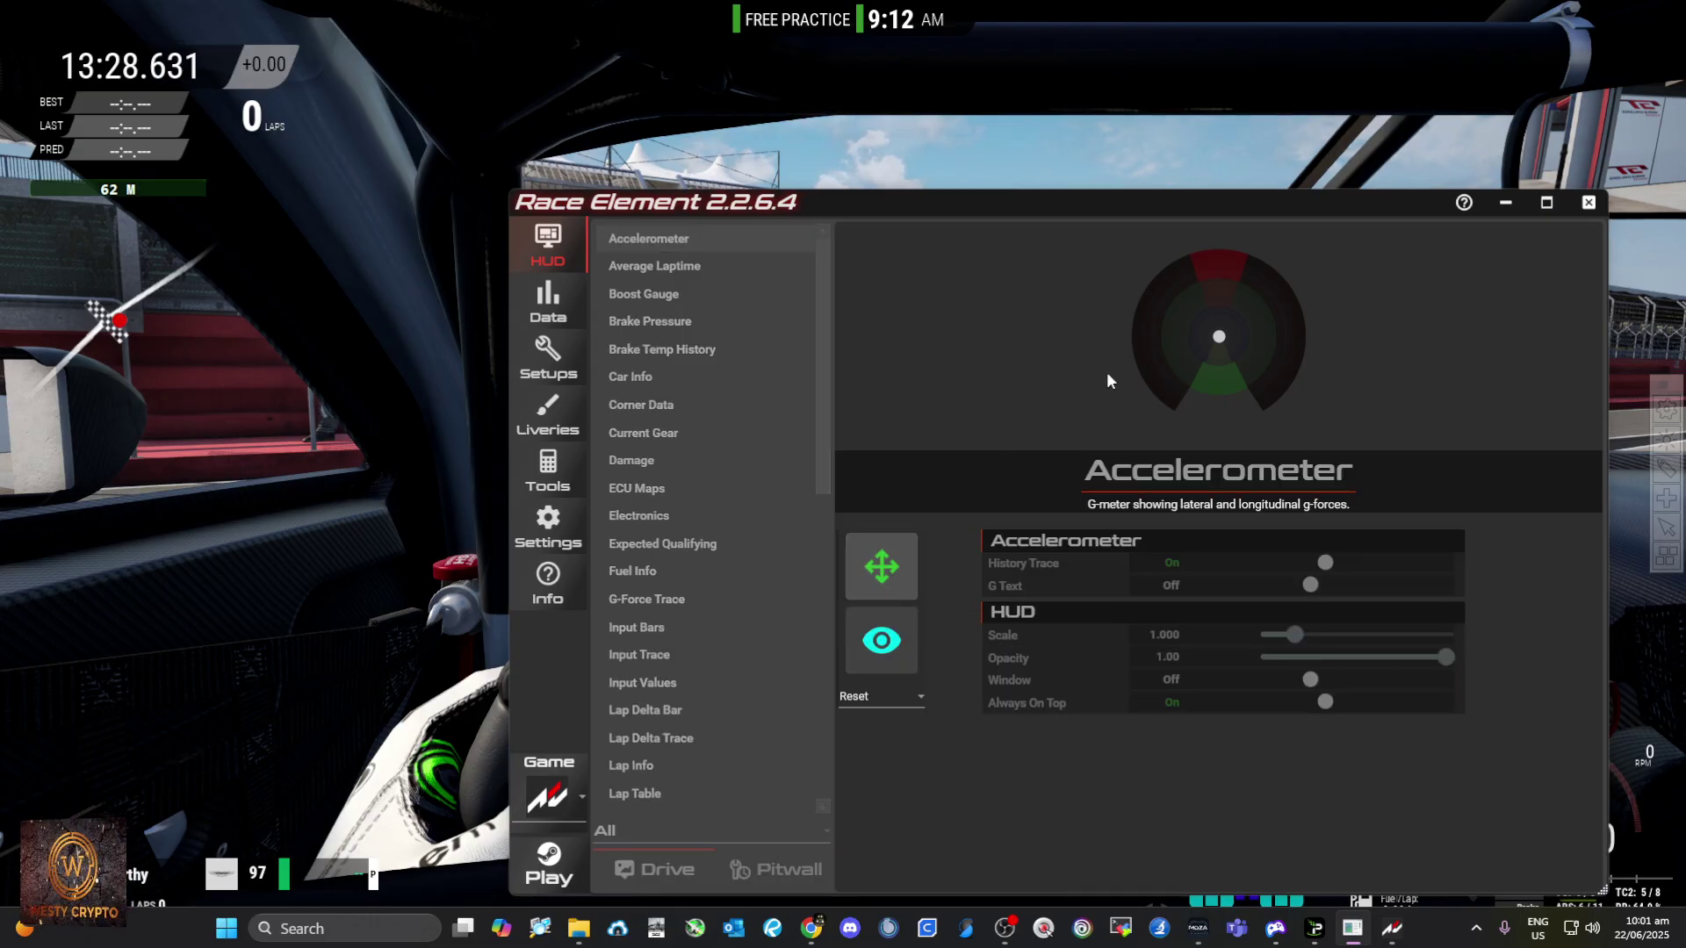
pyautogui.click(1505, 203)
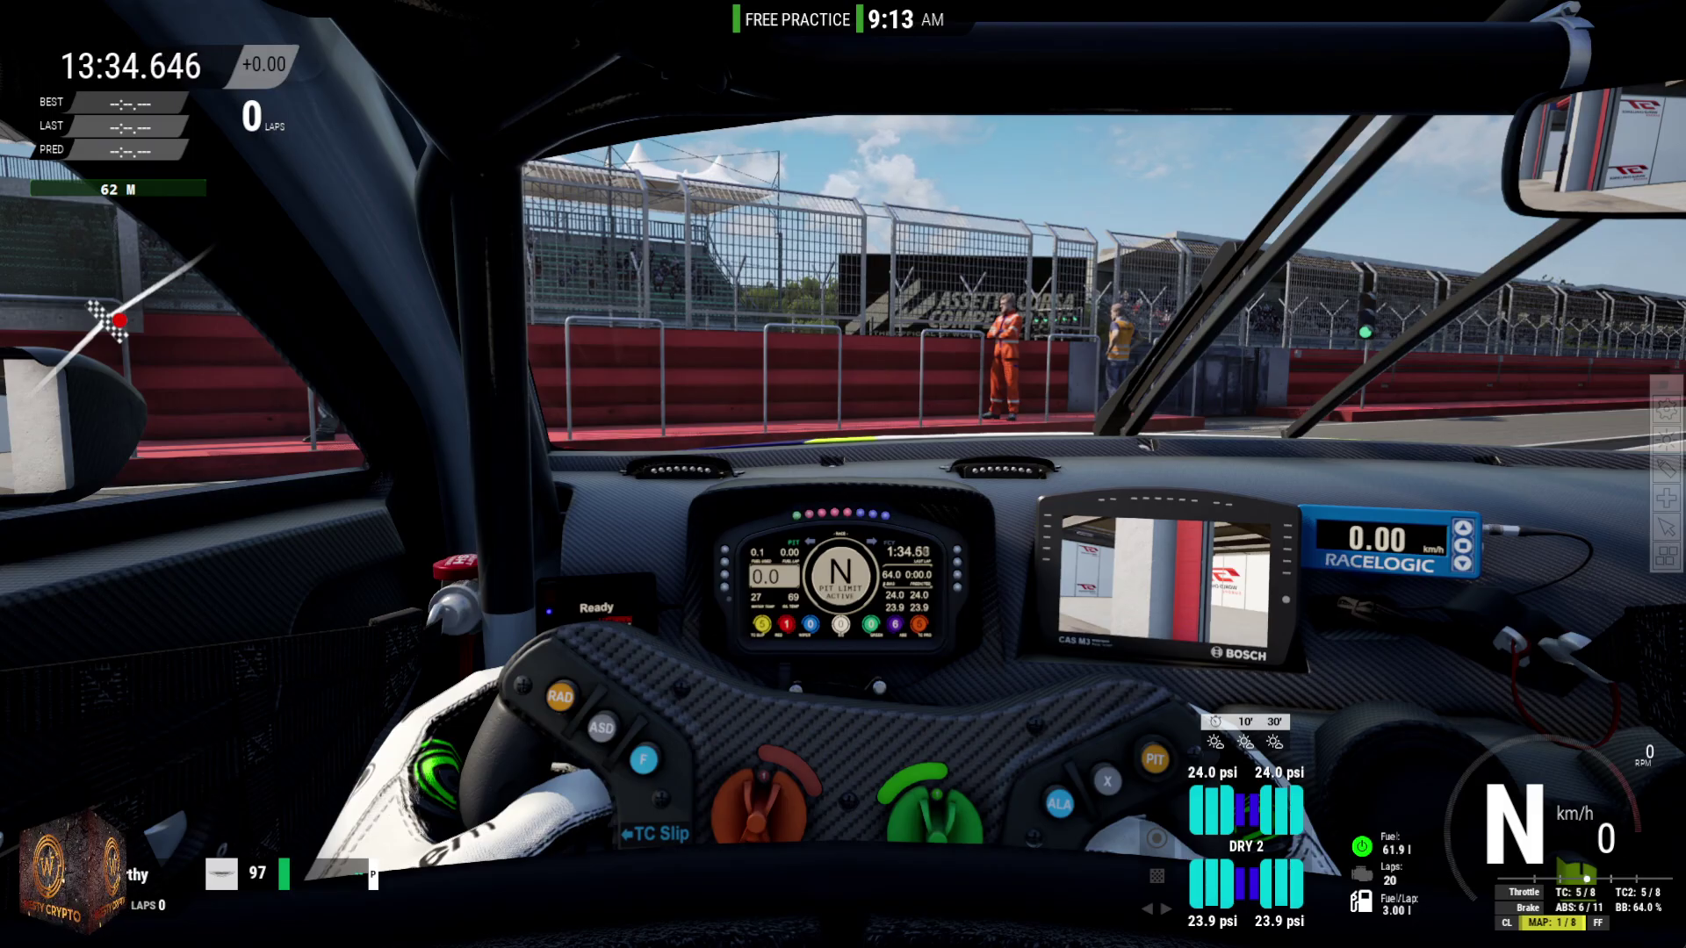
pyautogui.hotkey('alt', 'Tab')
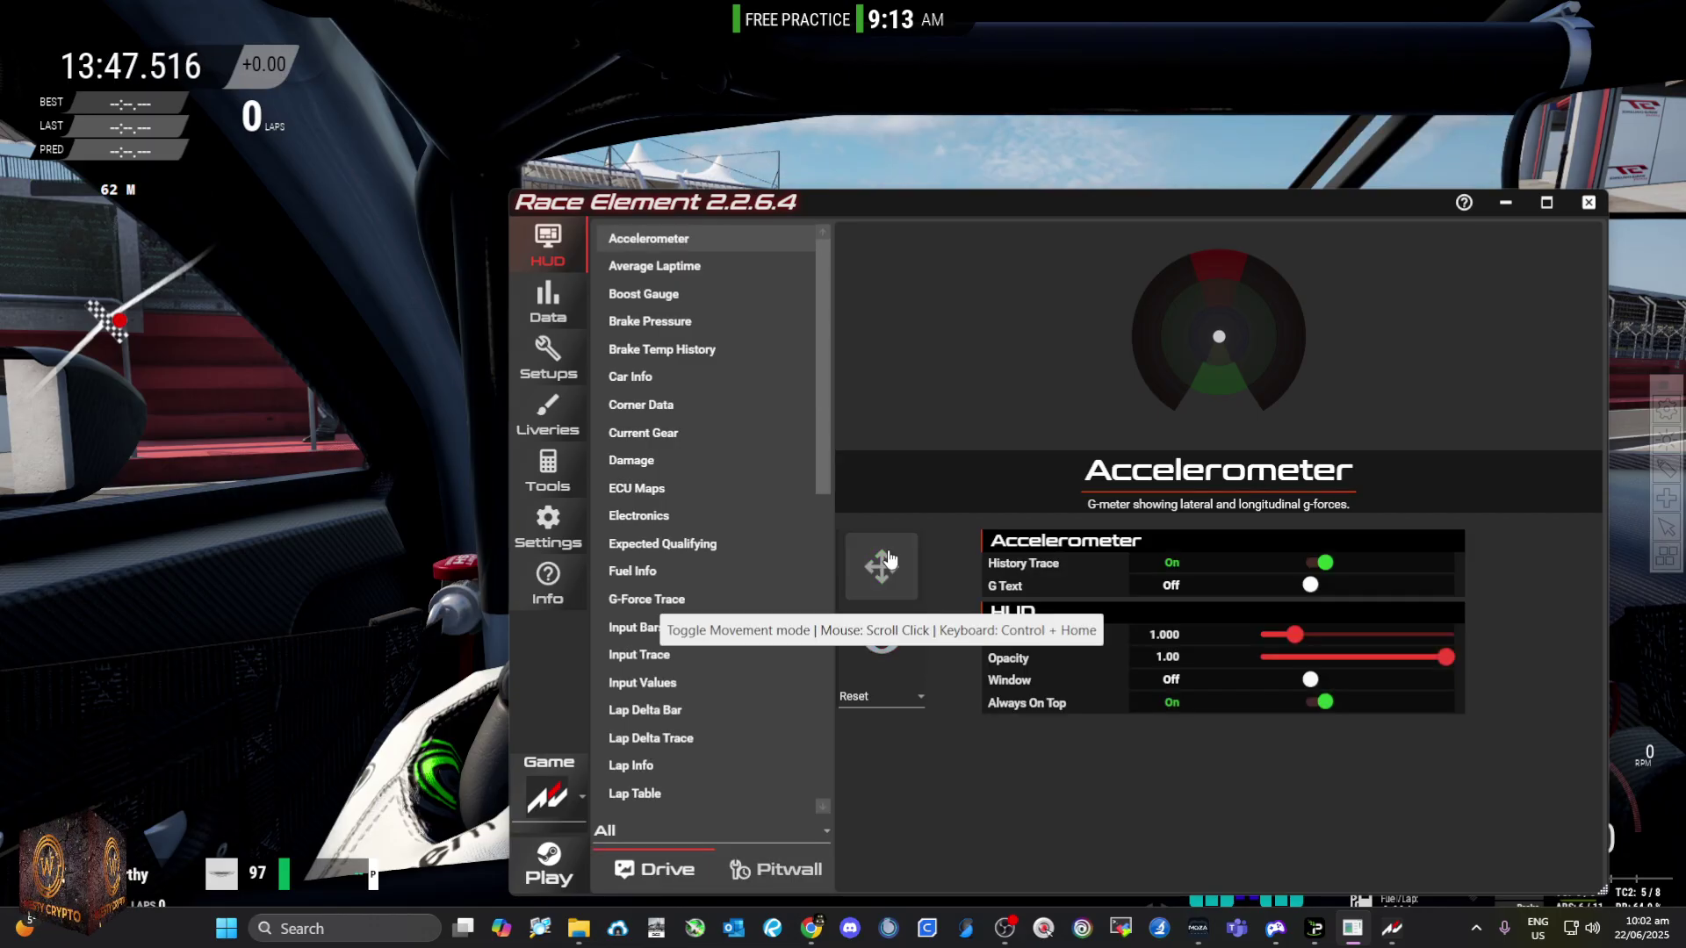
# Step: Activate the Accelerometer HUD, move it just below the car's wing mirror in the game view, and leave movement mode
pyautogui.click(619, 242)
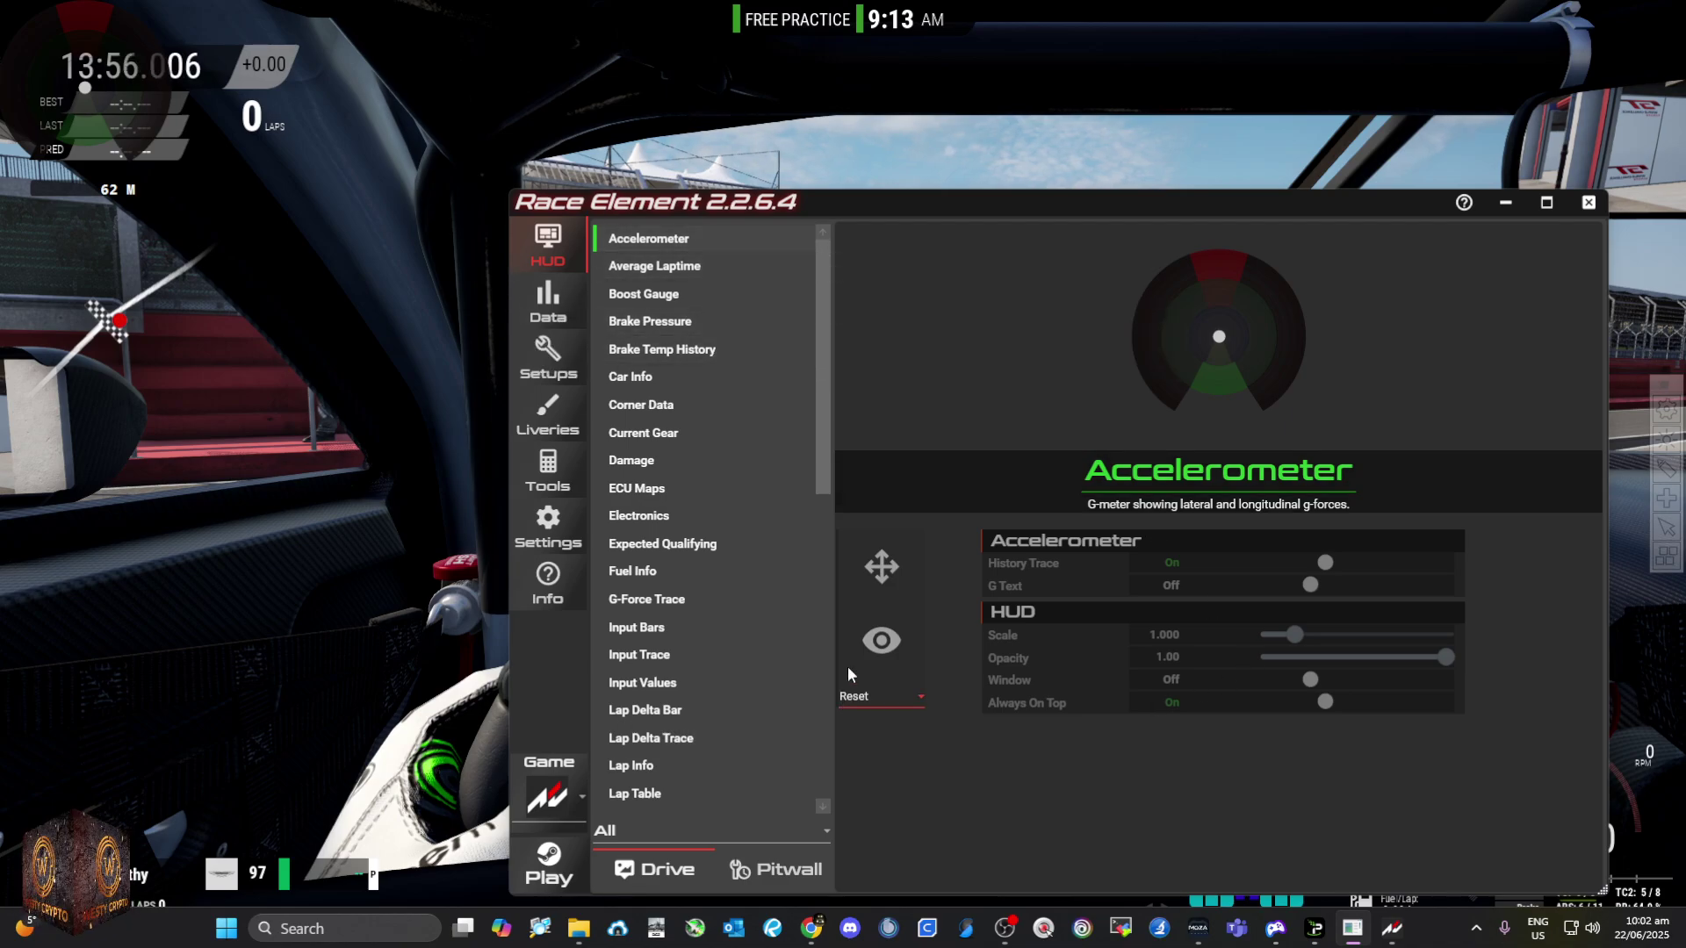
pyautogui.click(887, 573)
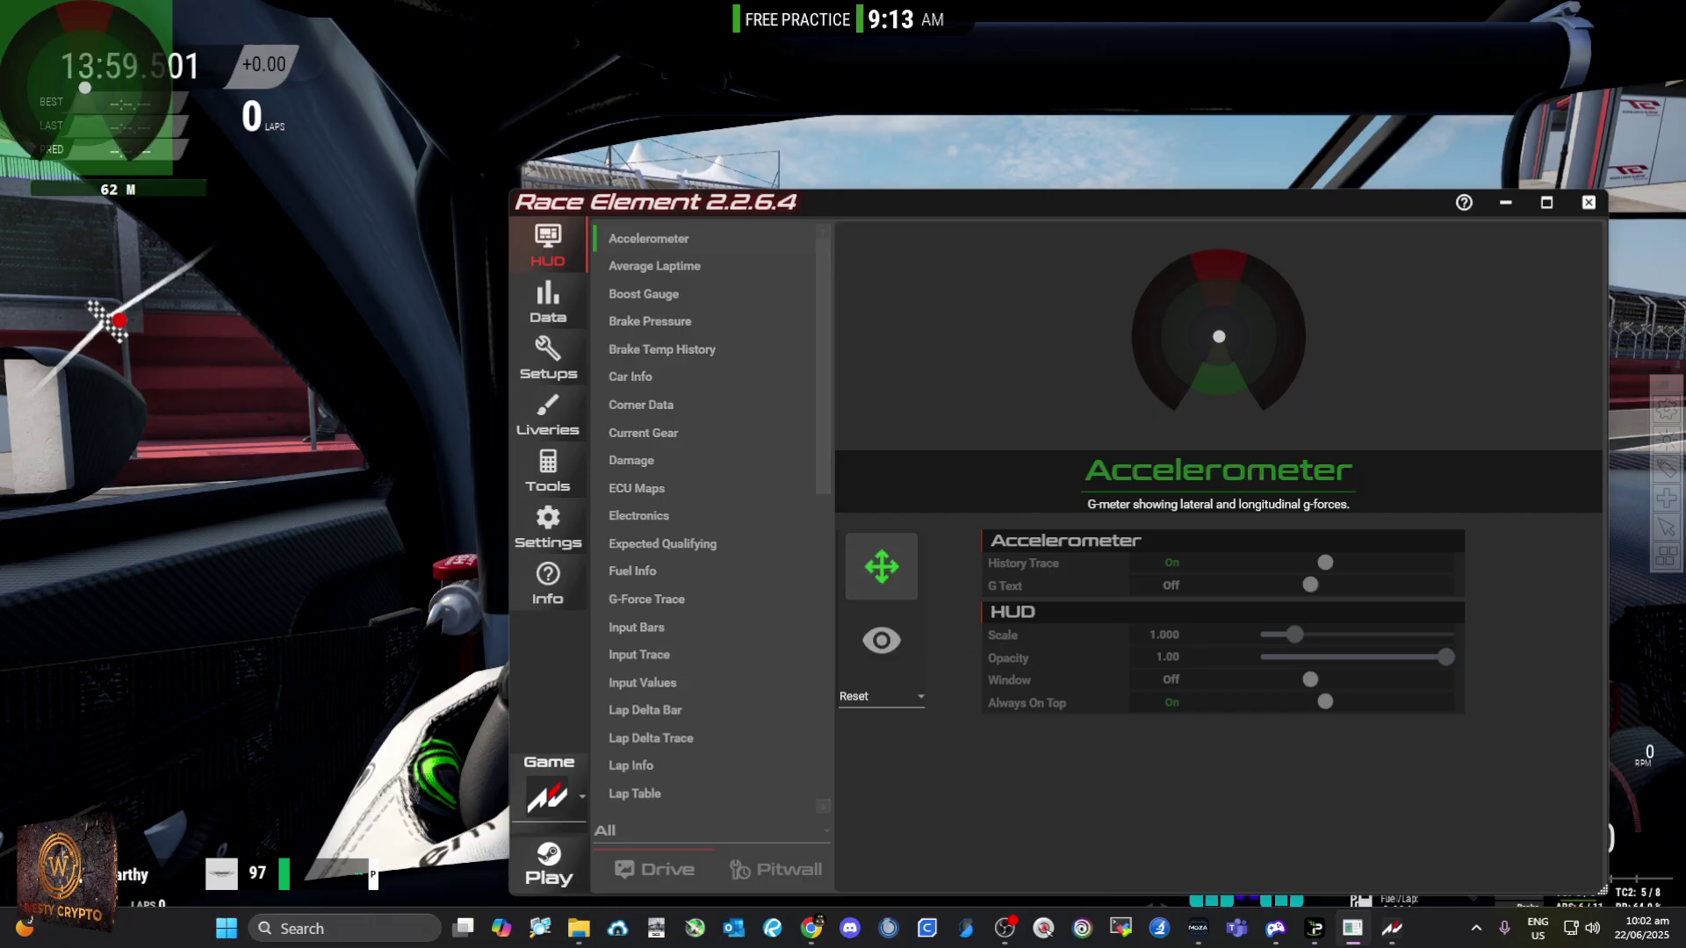
pyautogui.moveTo(102, 151); pyautogui.dragTo(103, 565)
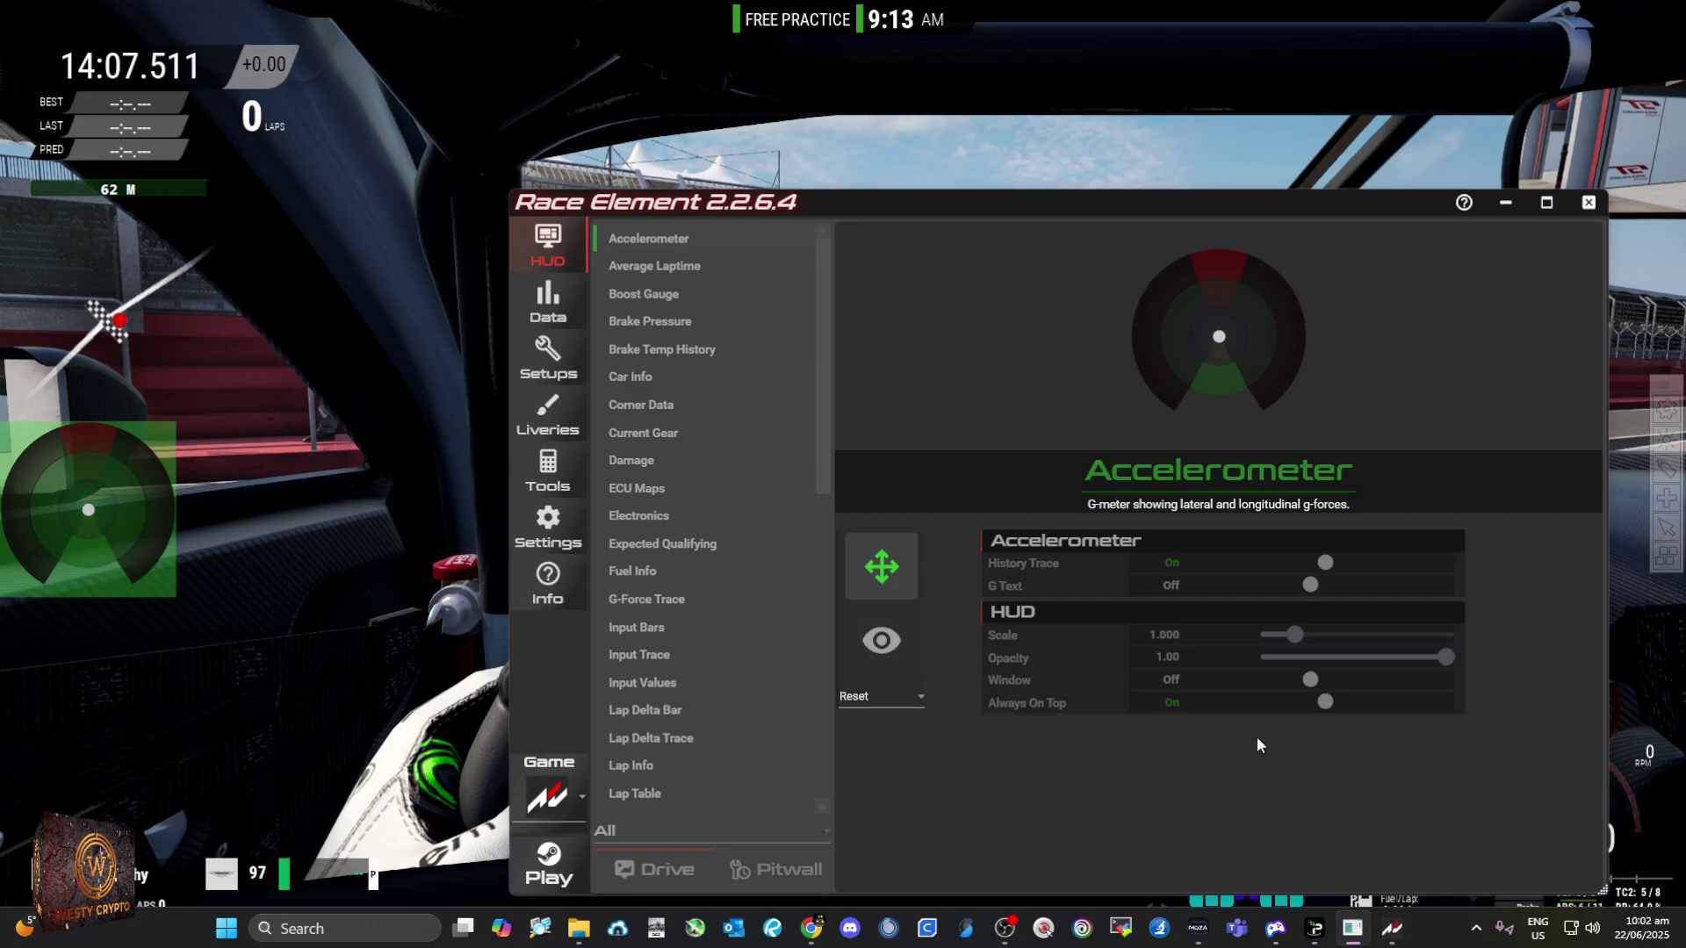
pyautogui.click(880, 569)
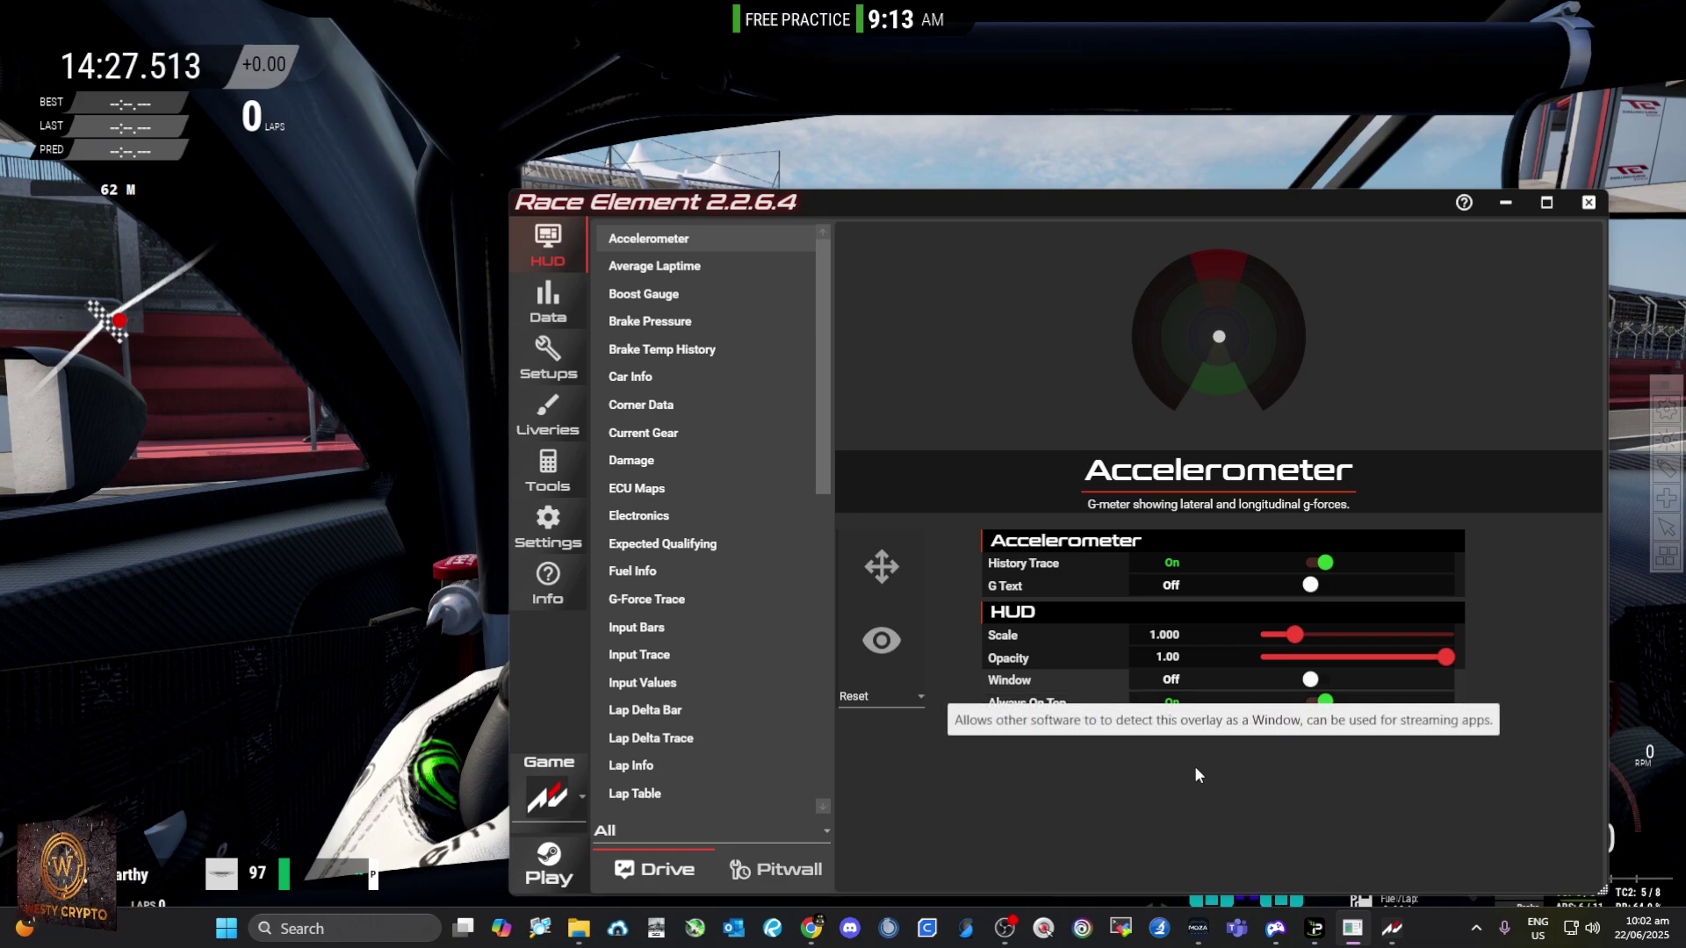
# Step: Show the Accelerometer HUD again, switch movement mode on and off to check its placement, and deactivate it
pyautogui.moveTo(1008, 929)
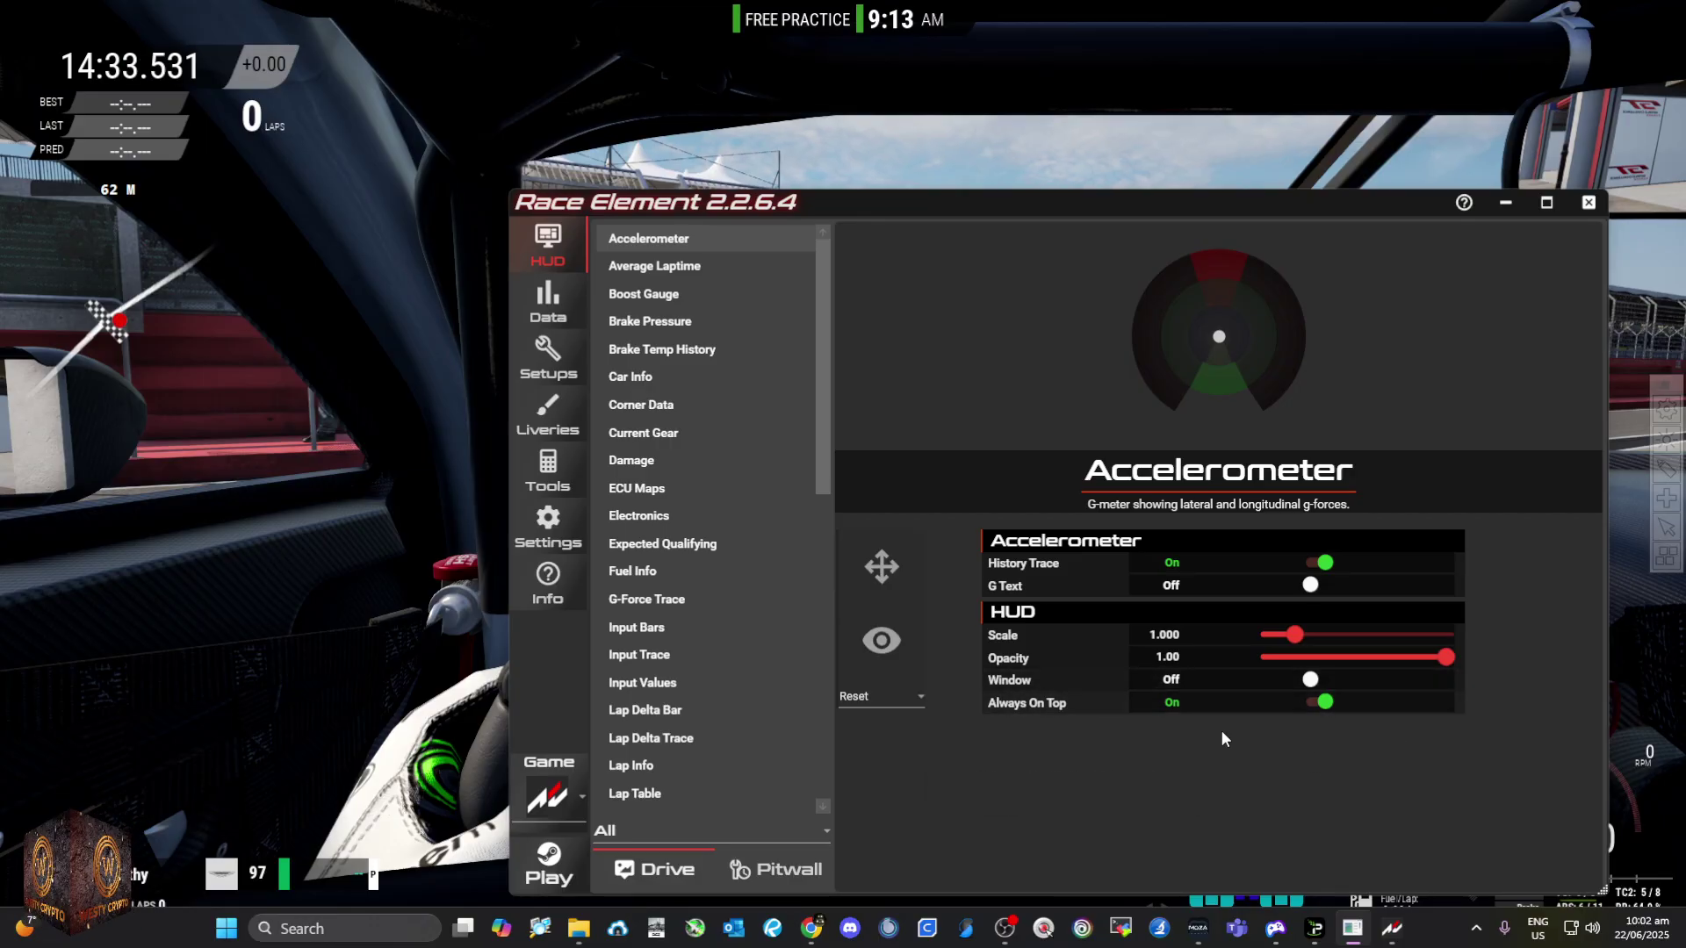
pyautogui.moveTo(1328, 688)
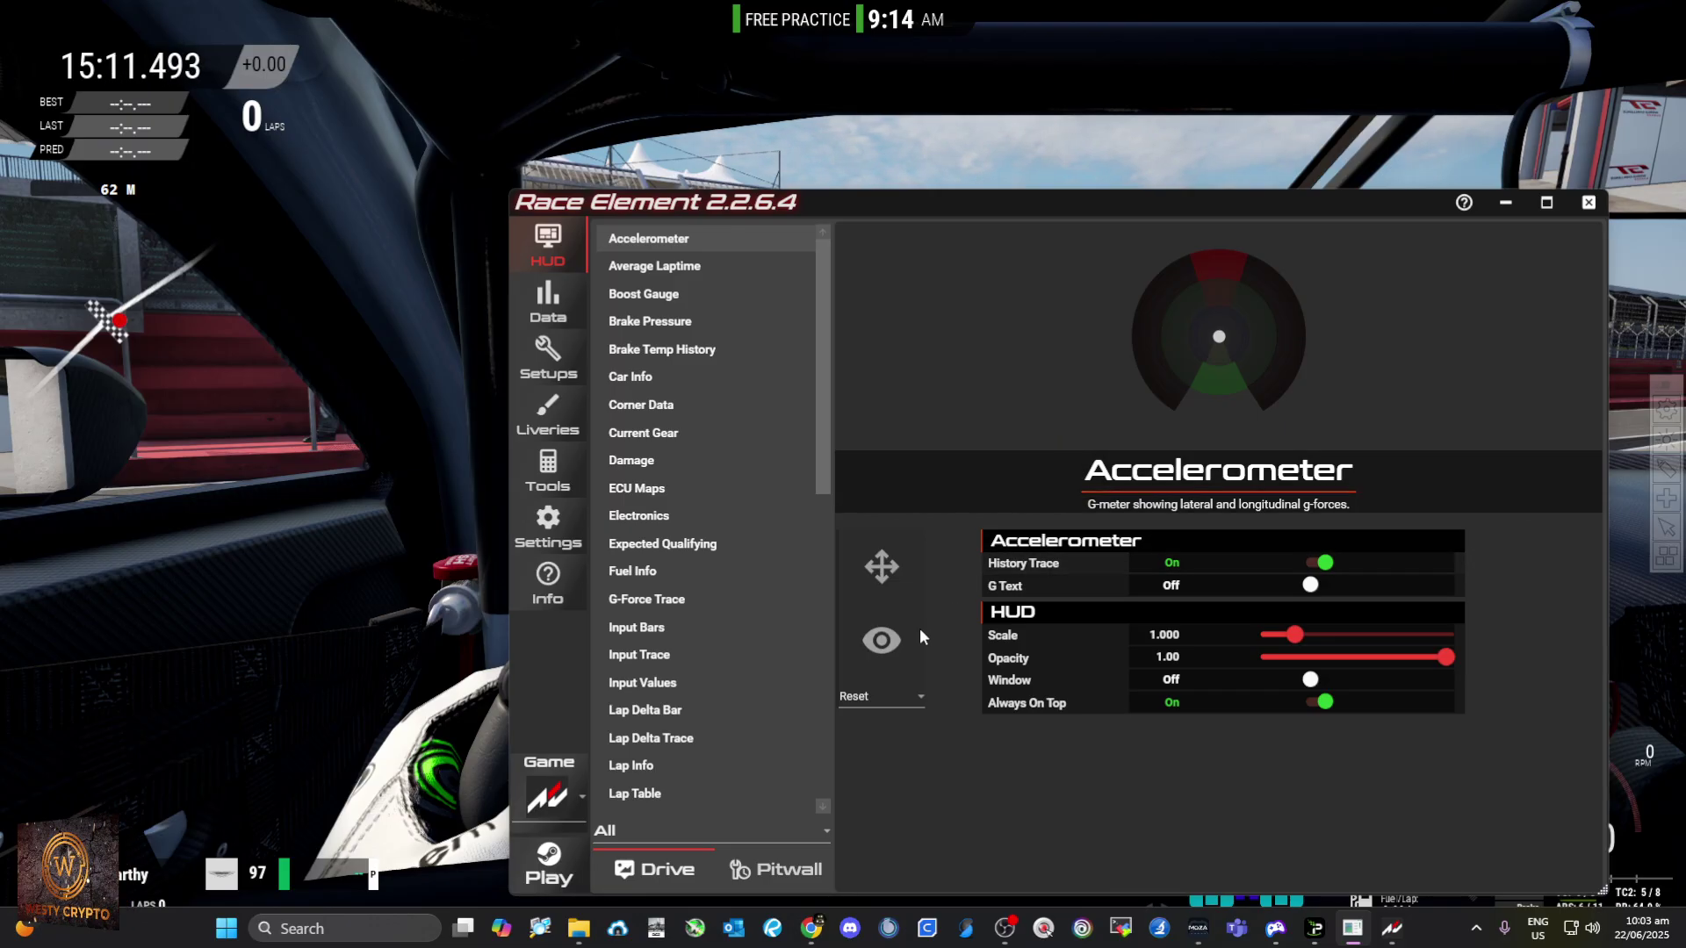
pyautogui.click(885, 644)
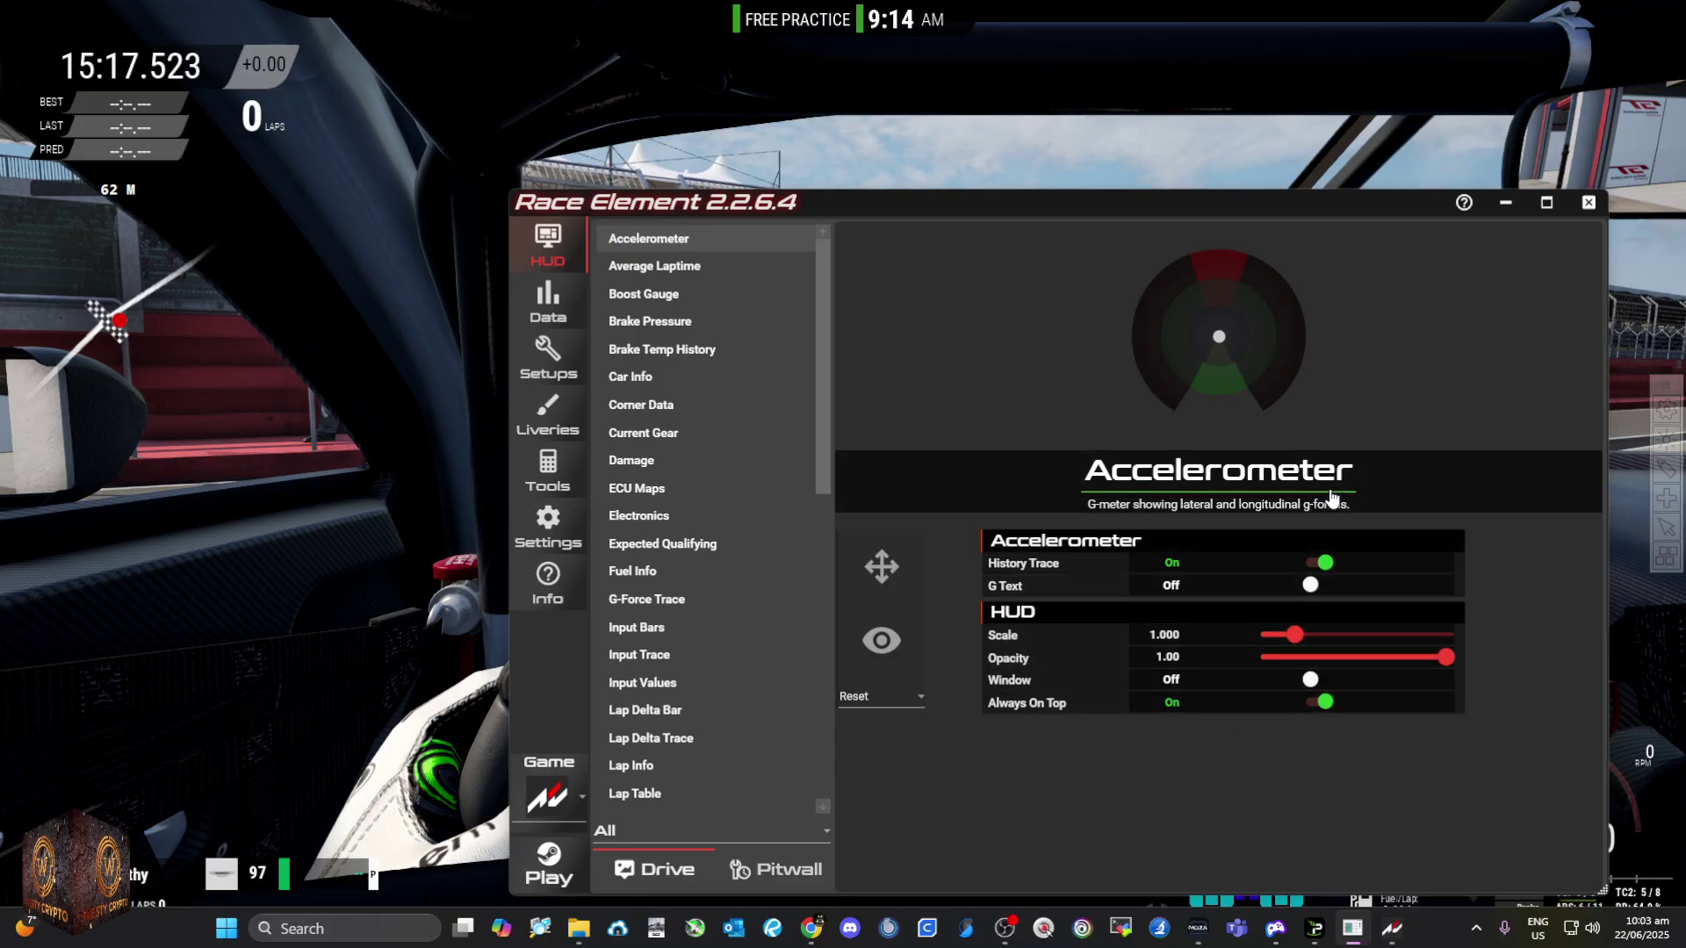
pyautogui.click(623, 247)
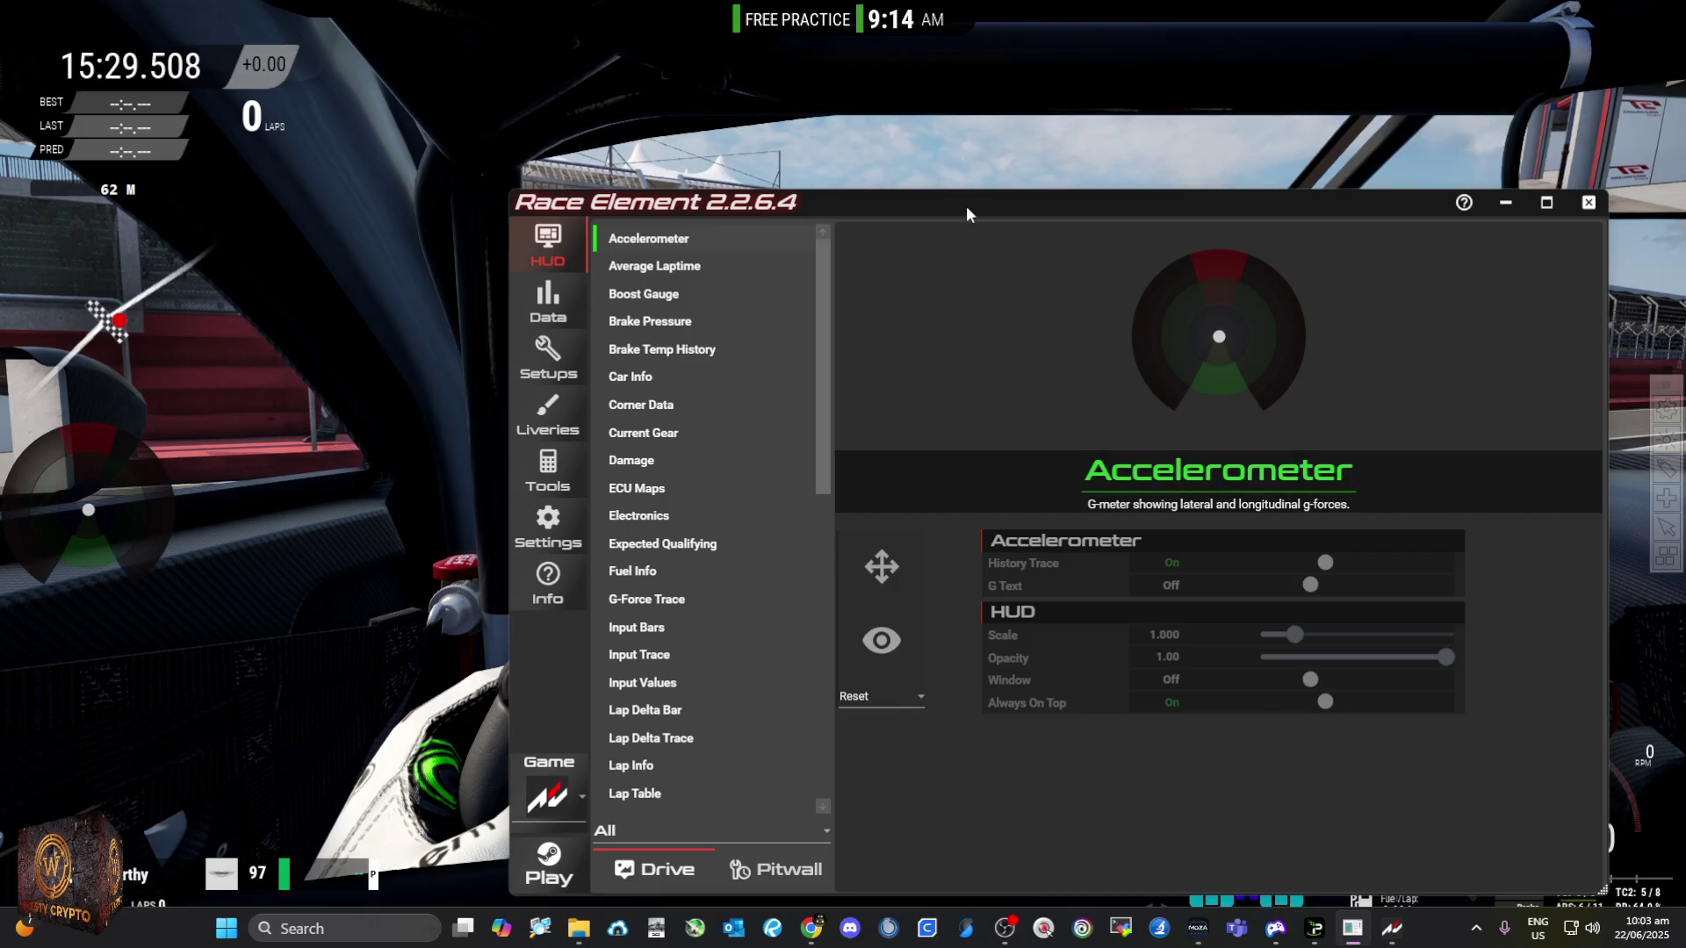
pyautogui.moveTo(966, 205); pyautogui.dragTo(1012, 265)
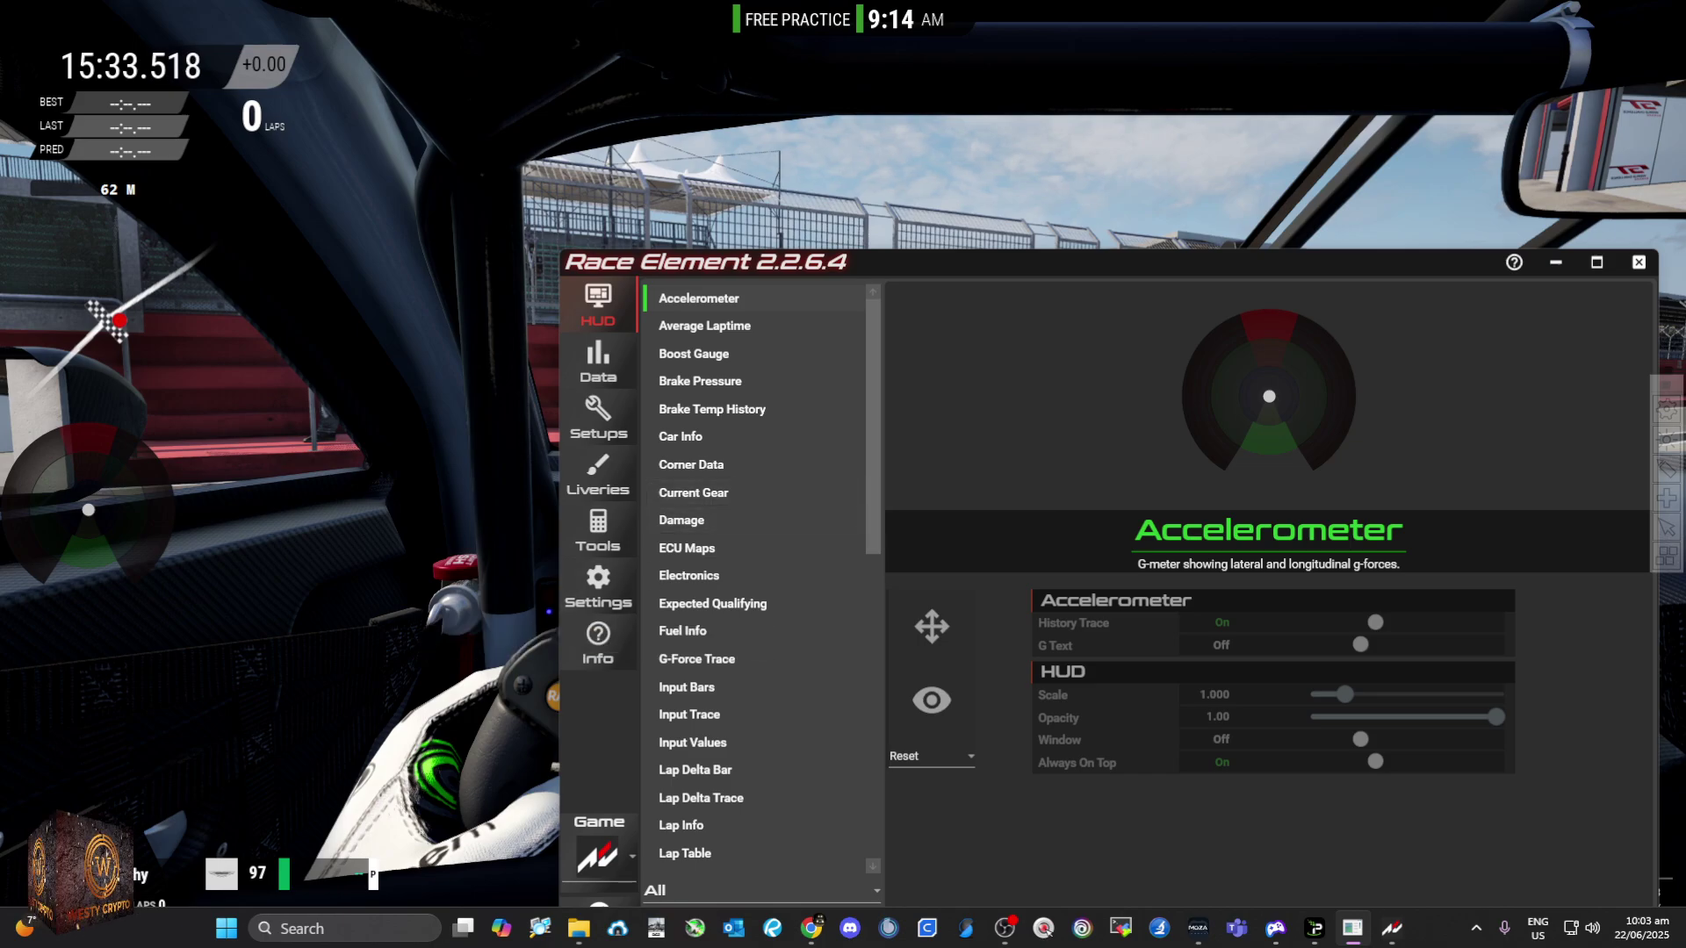
pyautogui.click(932, 626)
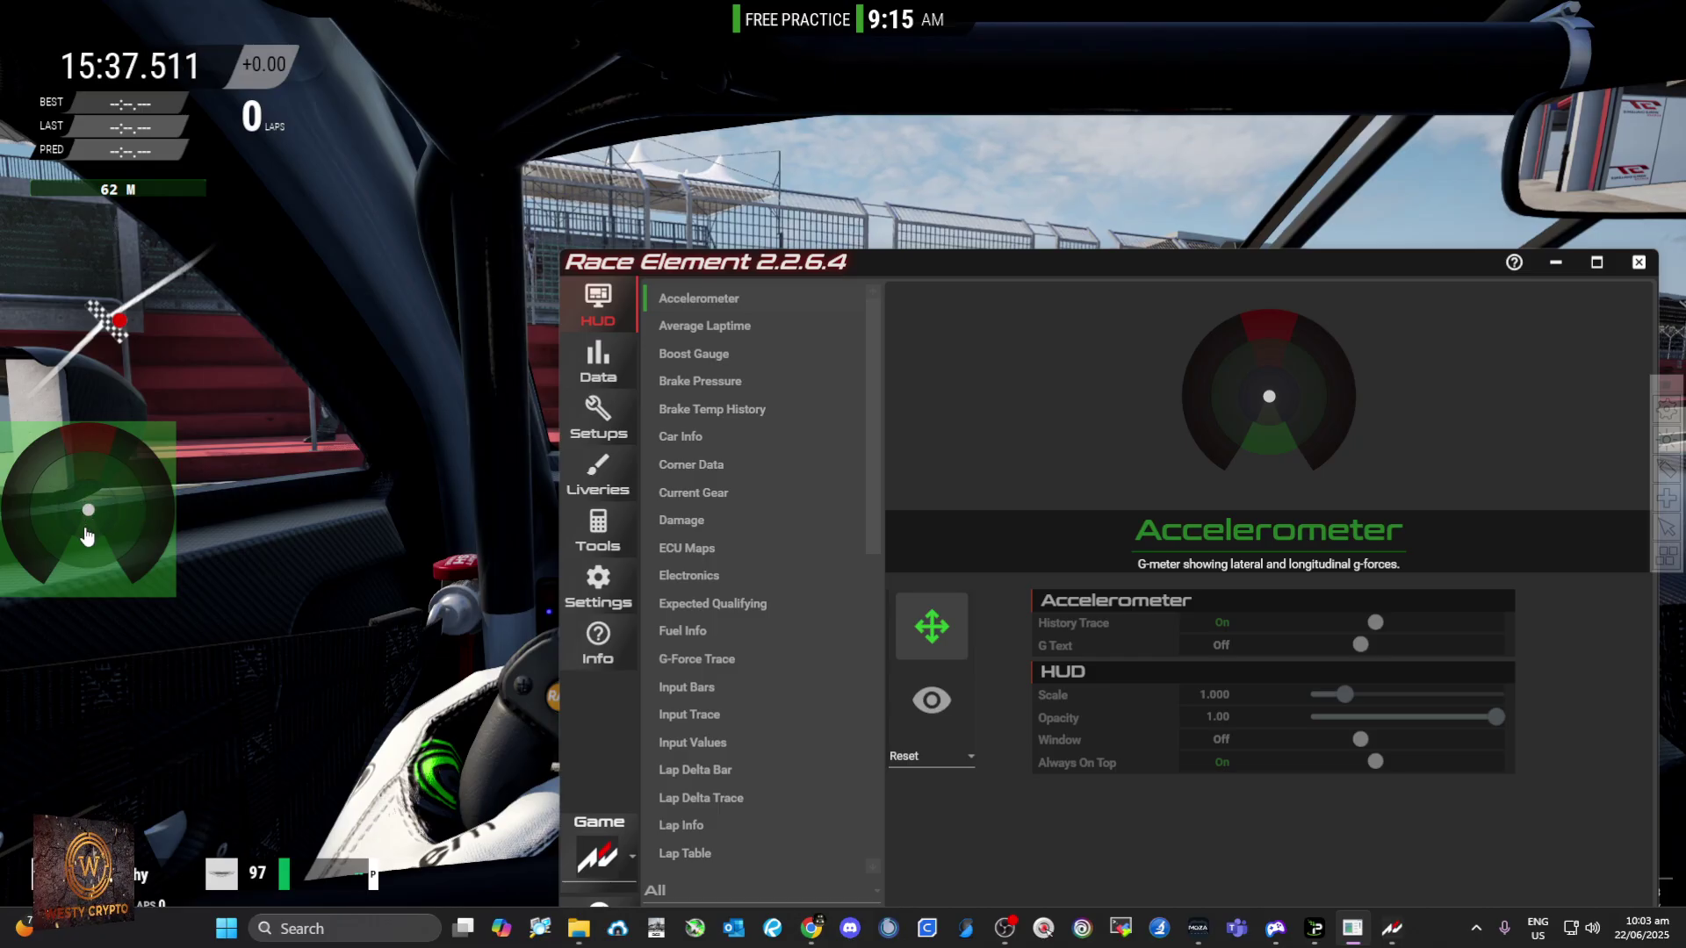
pyautogui.click(931, 626)
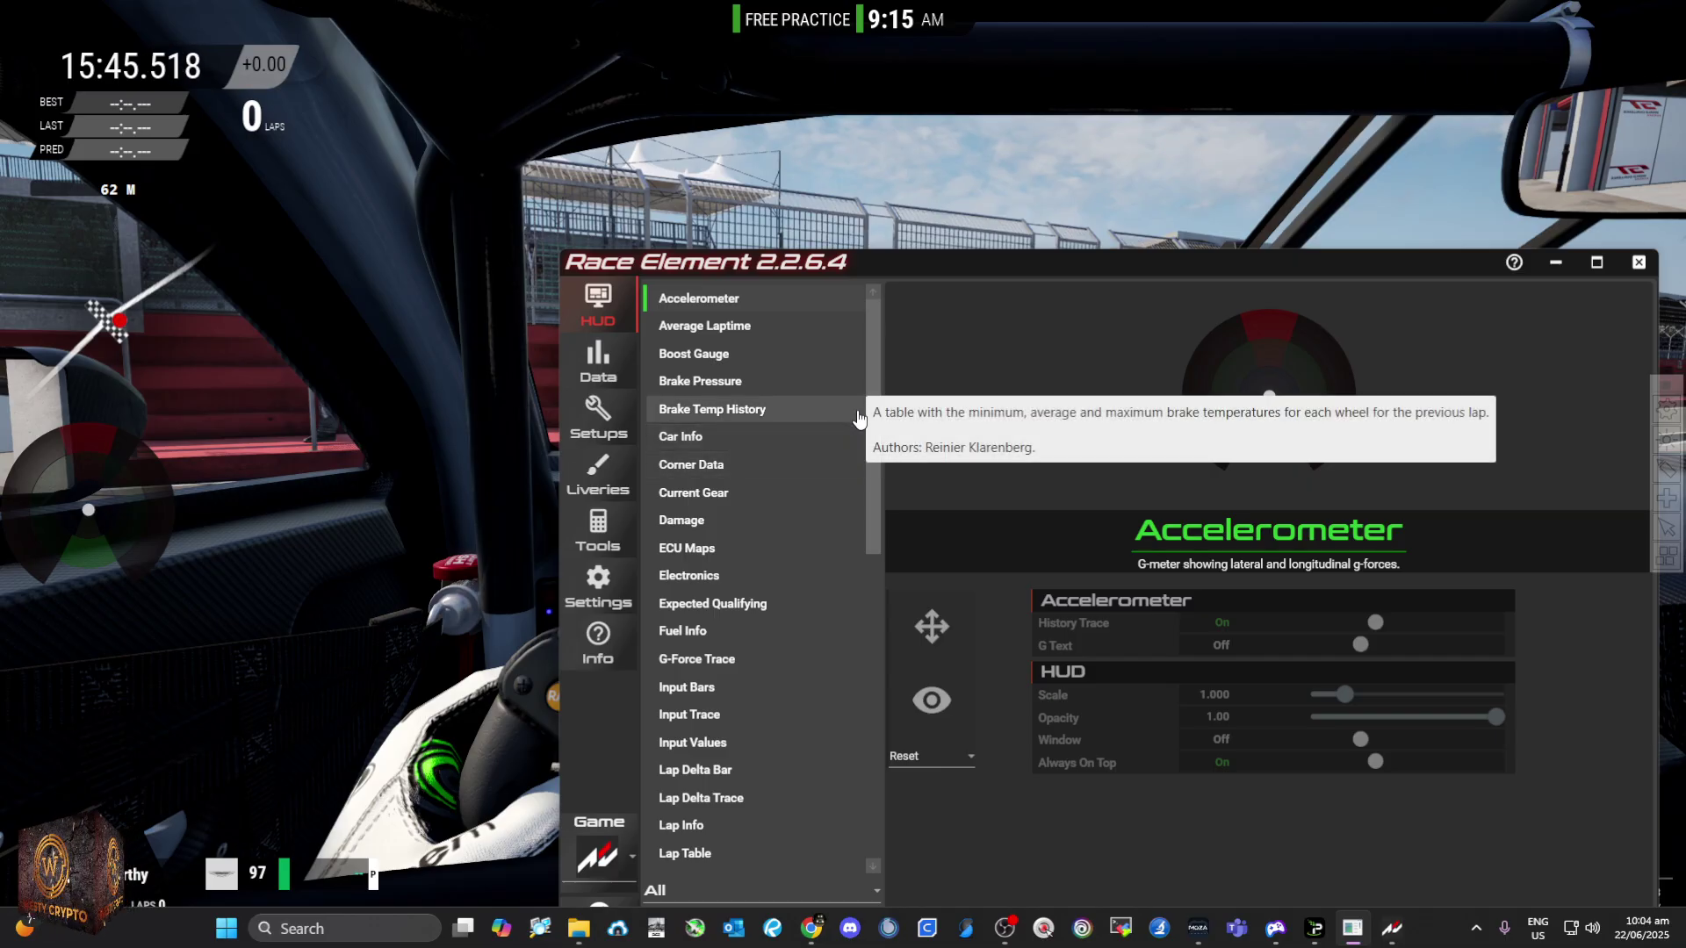
pyautogui.click(703, 303)
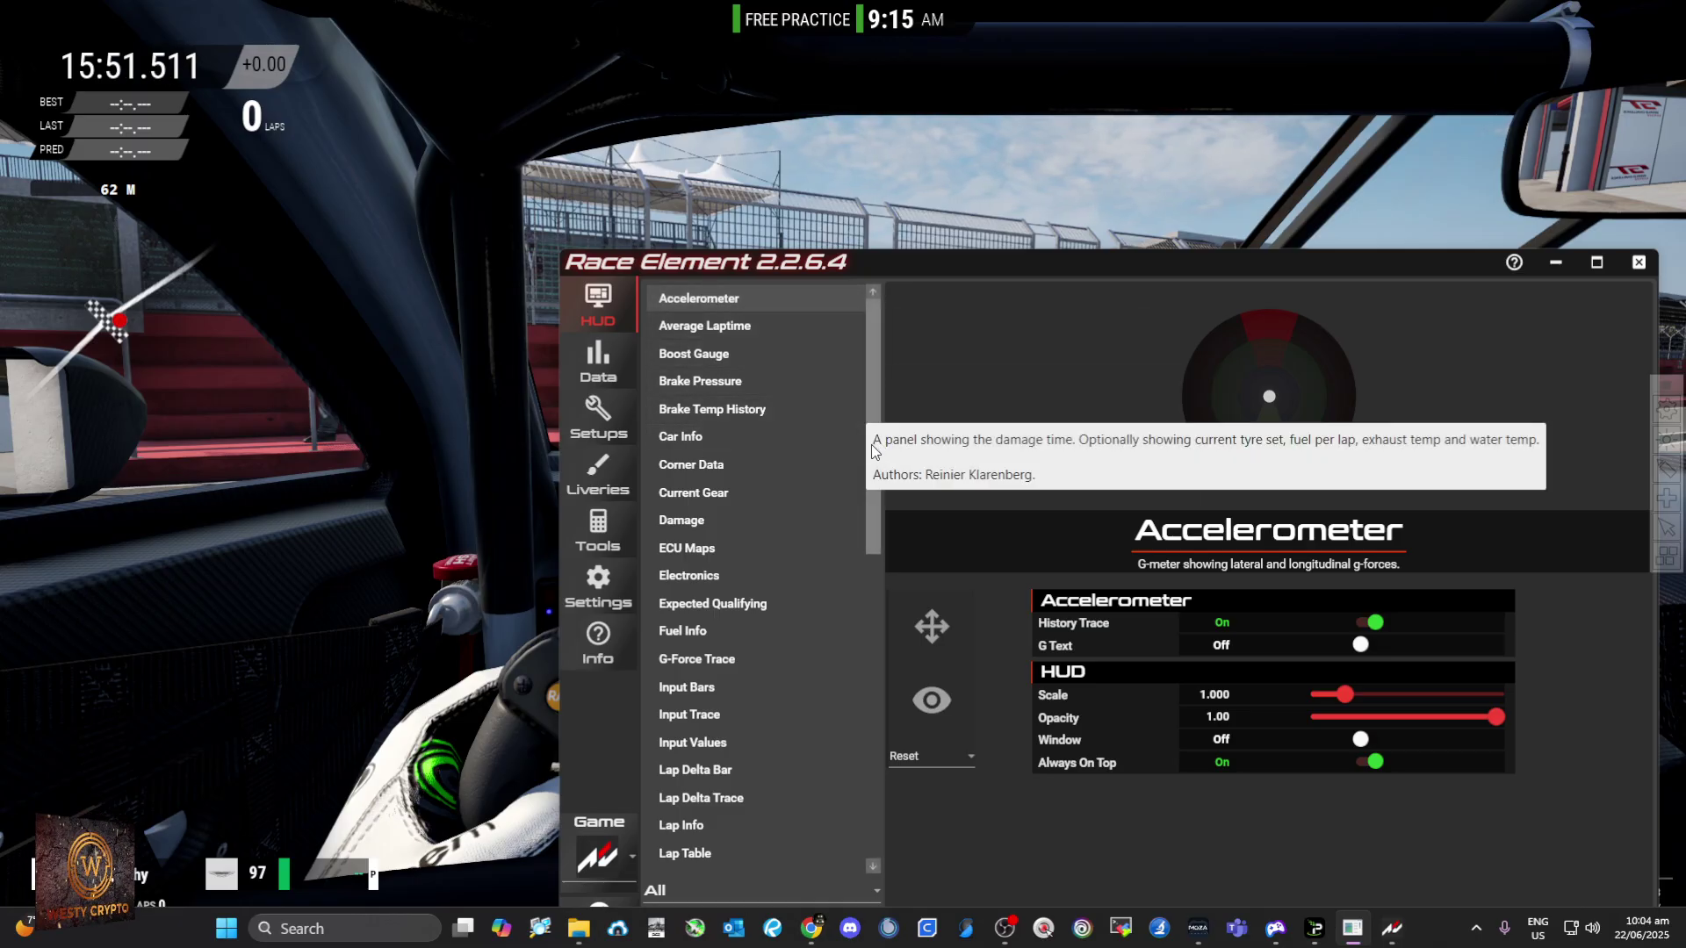
# Step: Activate the ECU Maps HUD and reposition its panel in movement mode against the left edge of the game view, below the wing mirror
pyautogui.moveTo(873, 445); pyautogui.dragTo(872, 473)
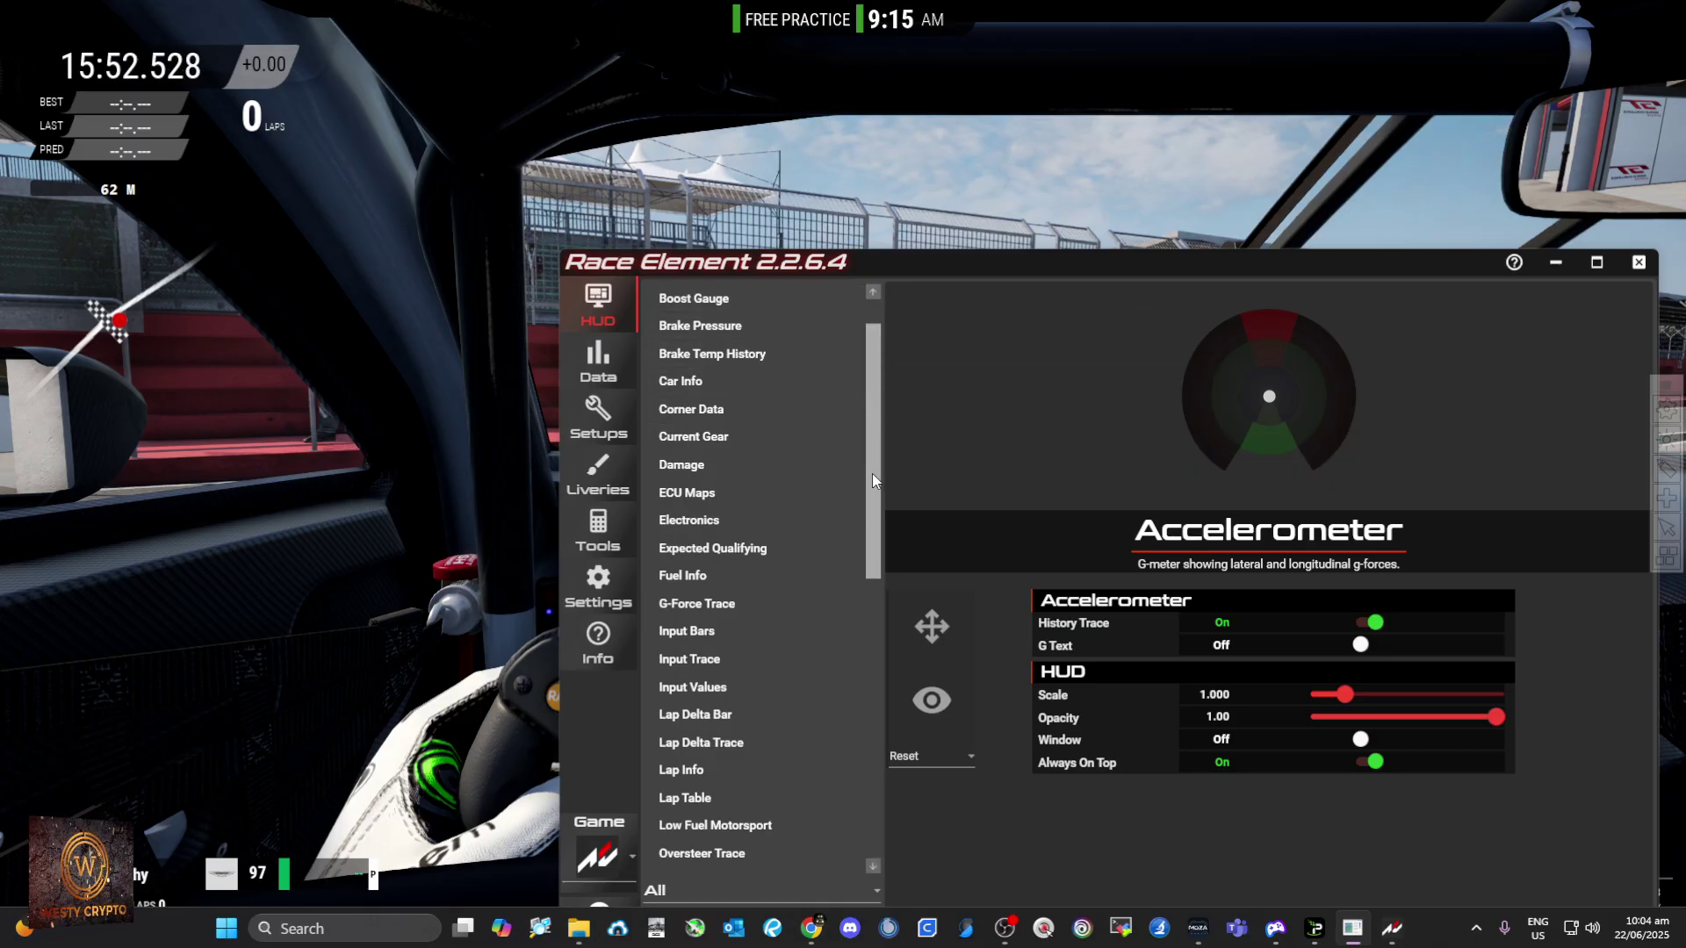
pyautogui.click(689, 495)
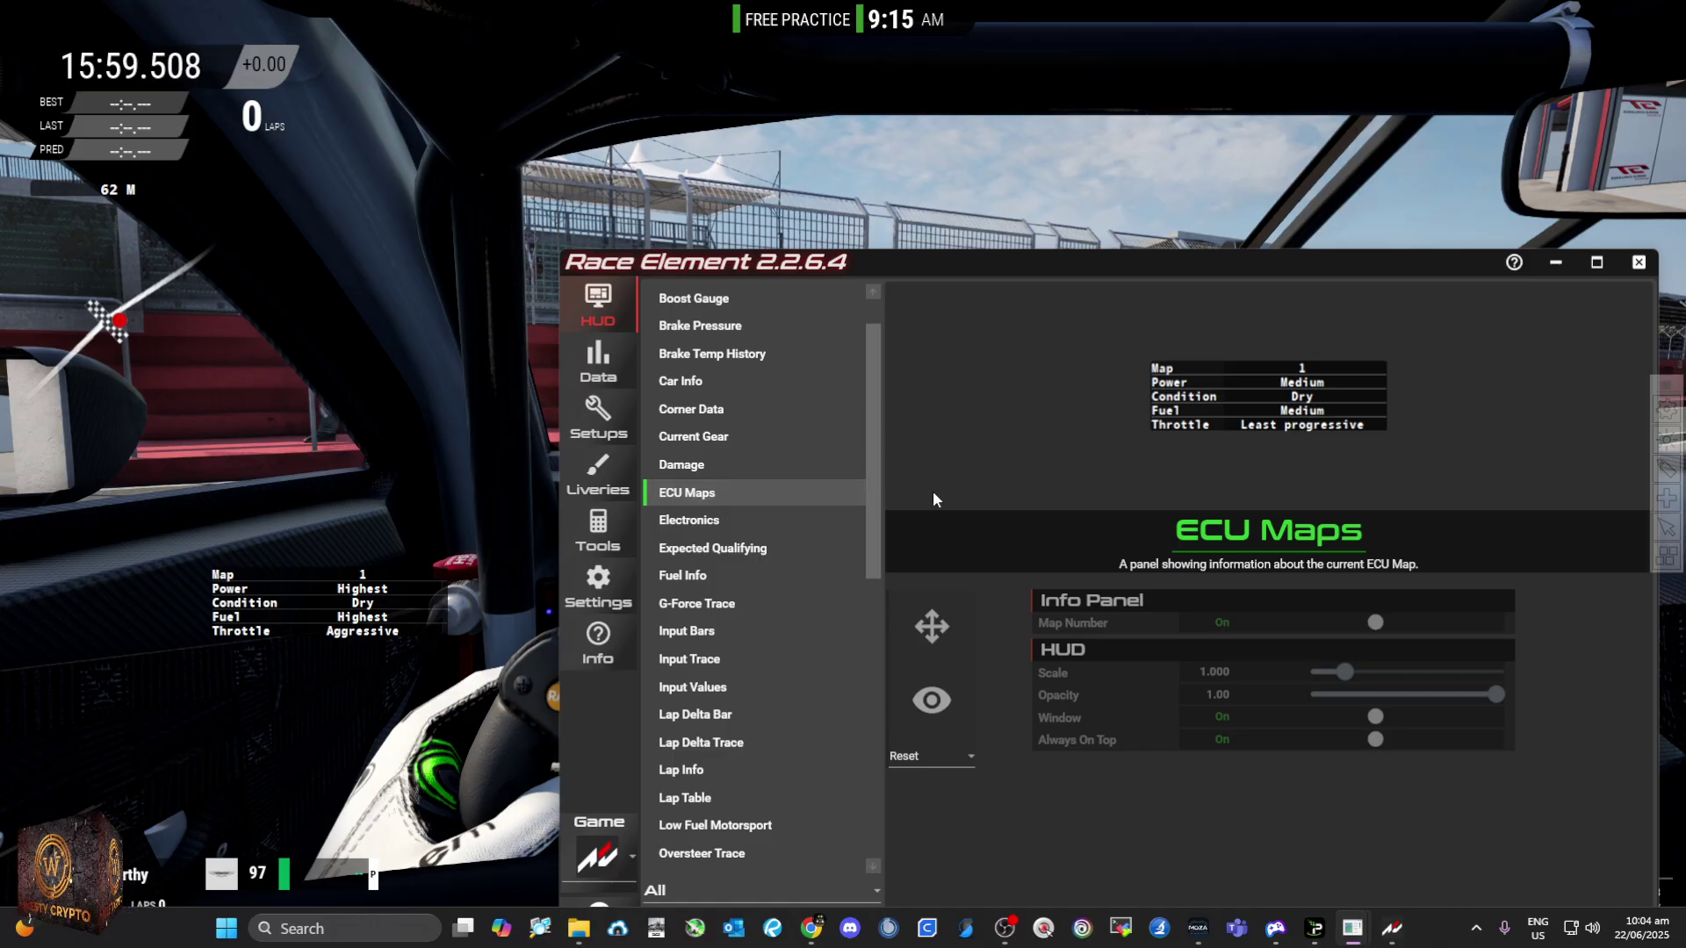
pyautogui.click(932, 632)
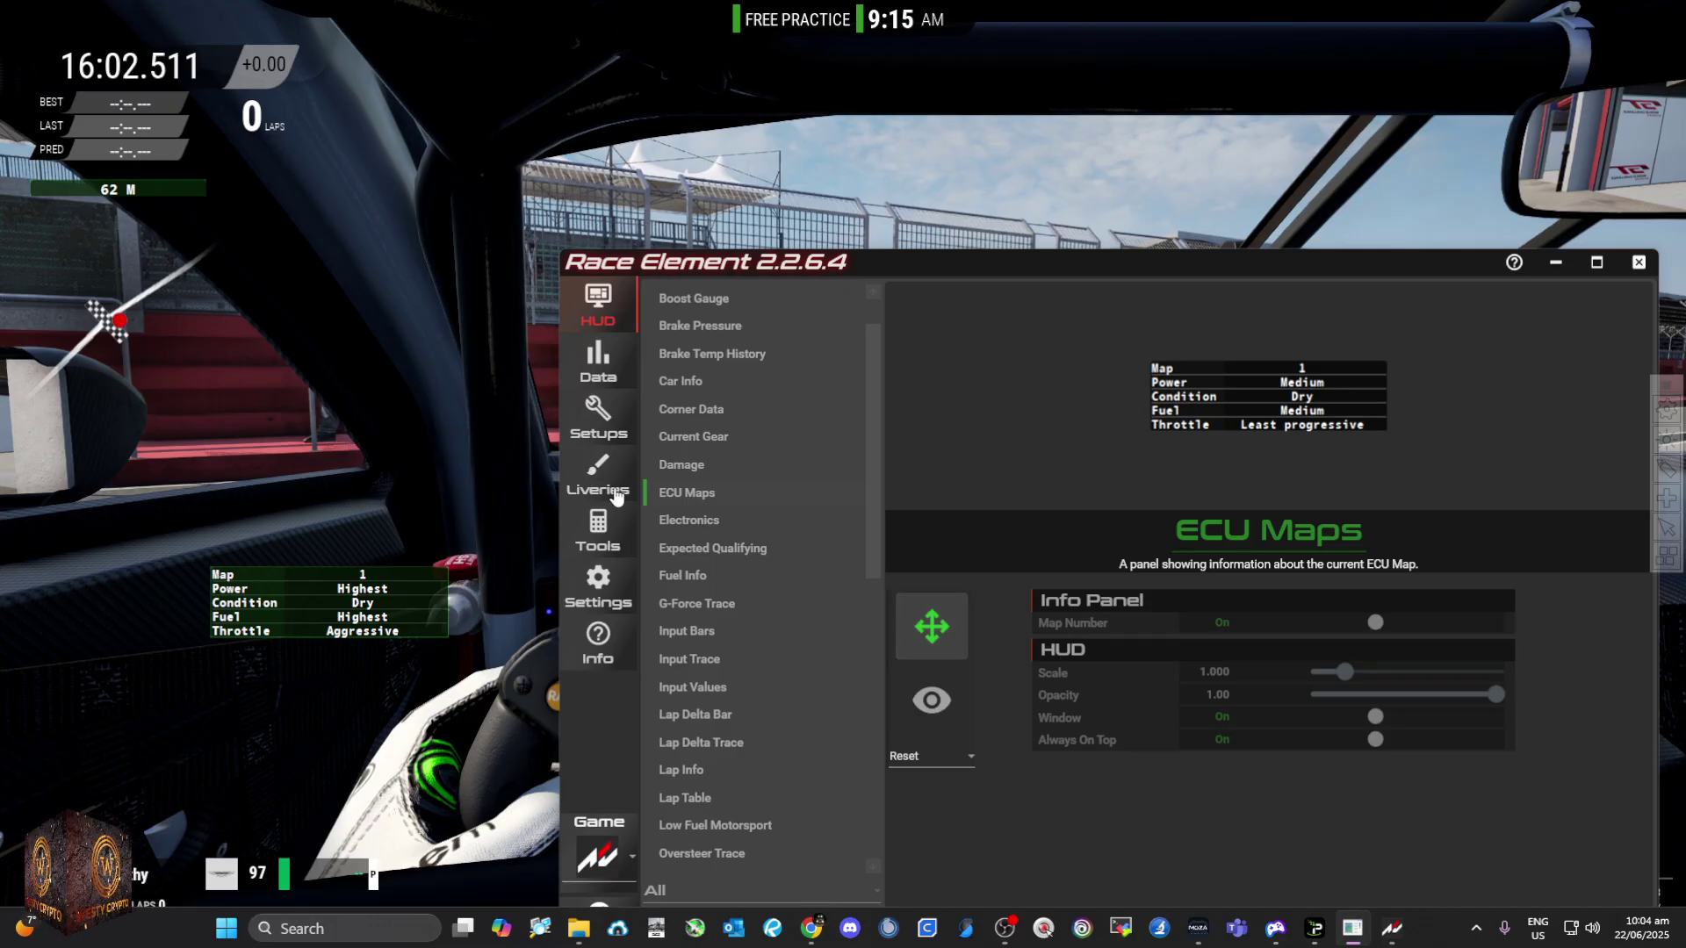
pyautogui.click(932, 626)
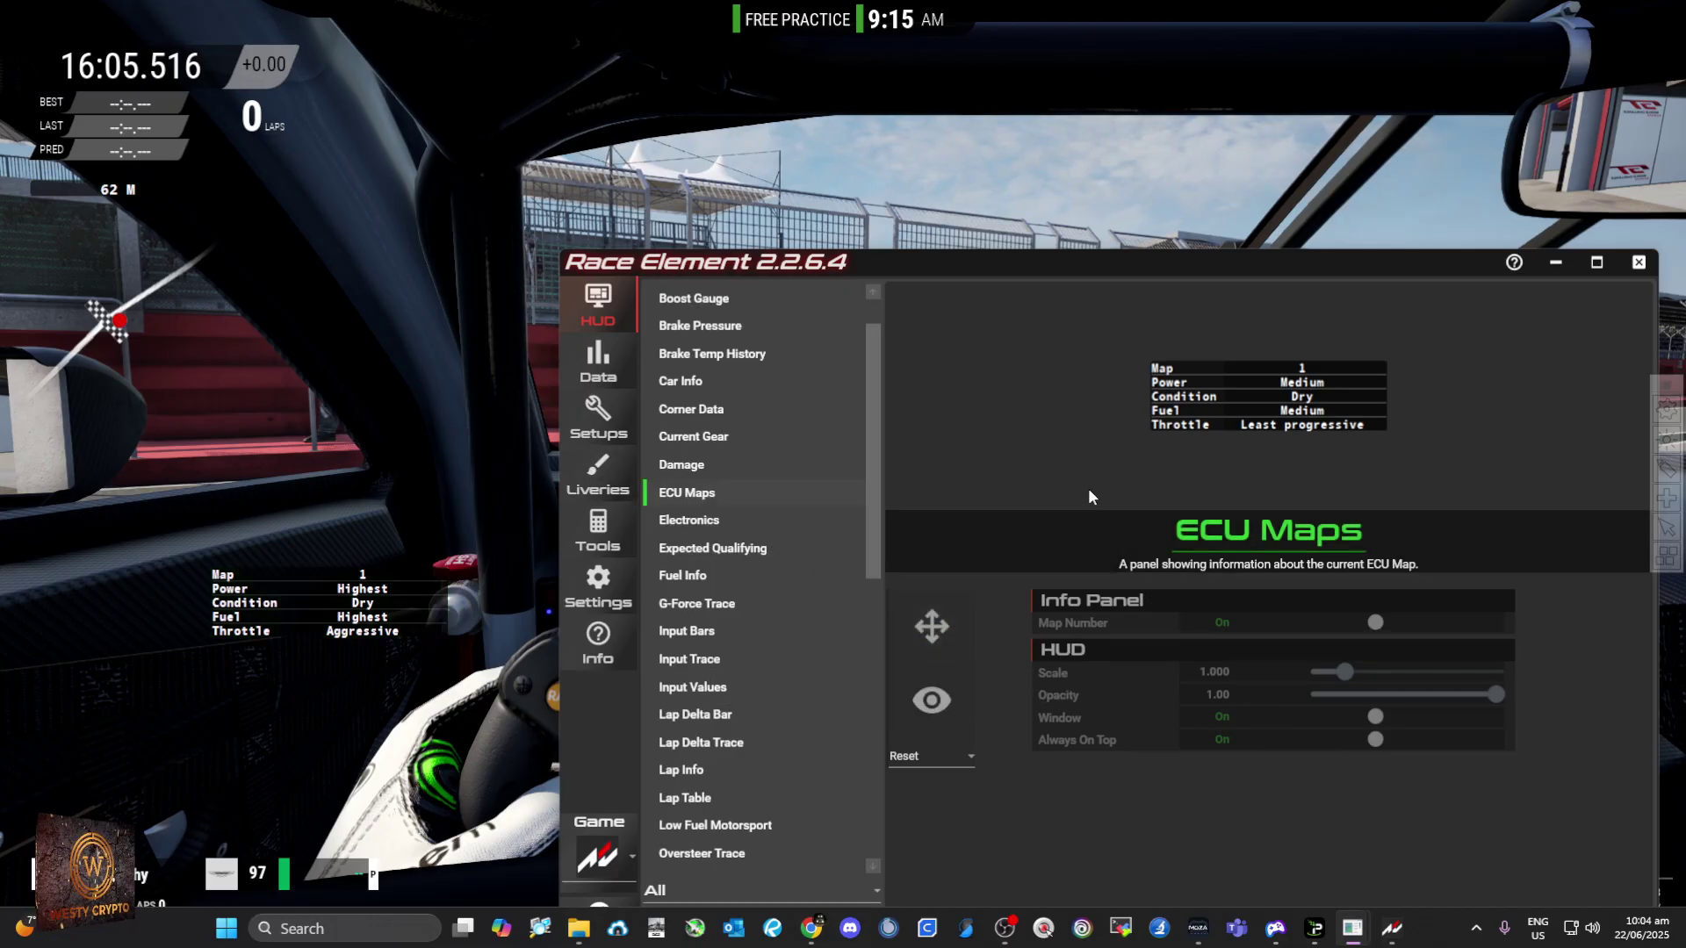
pyautogui.moveTo(977, 286); pyautogui.dragTo(1020, 173)
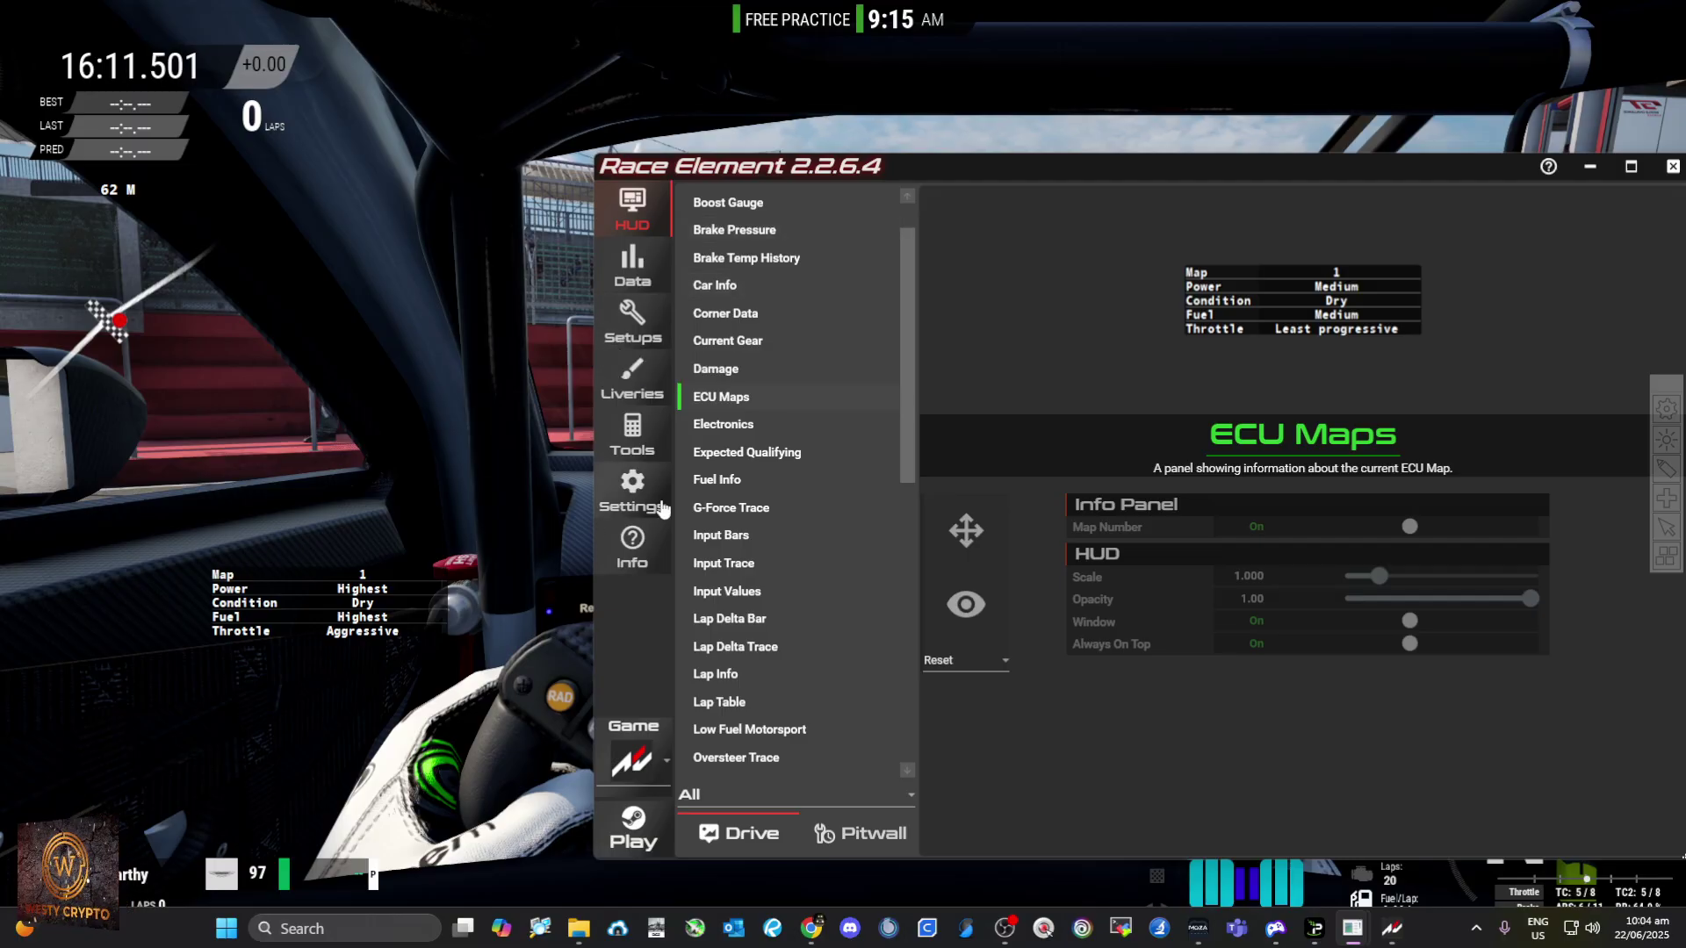
pyautogui.click(965, 530)
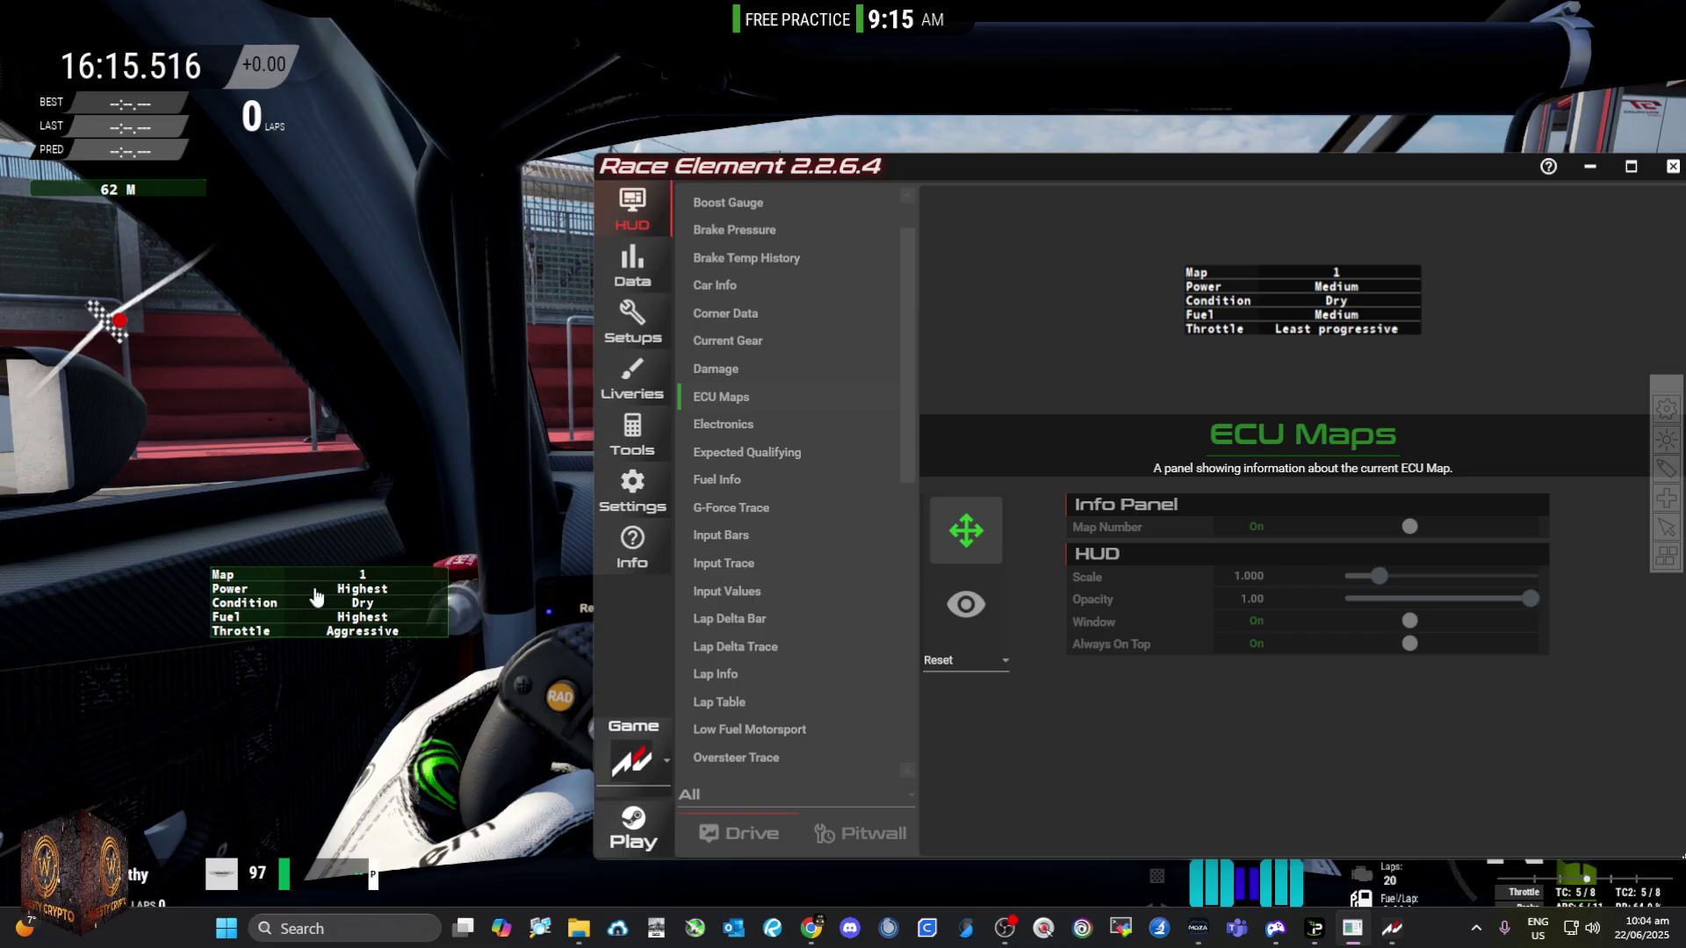
pyautogui.moveTo(318, 601); pyautogui.dragTo(105, 603)
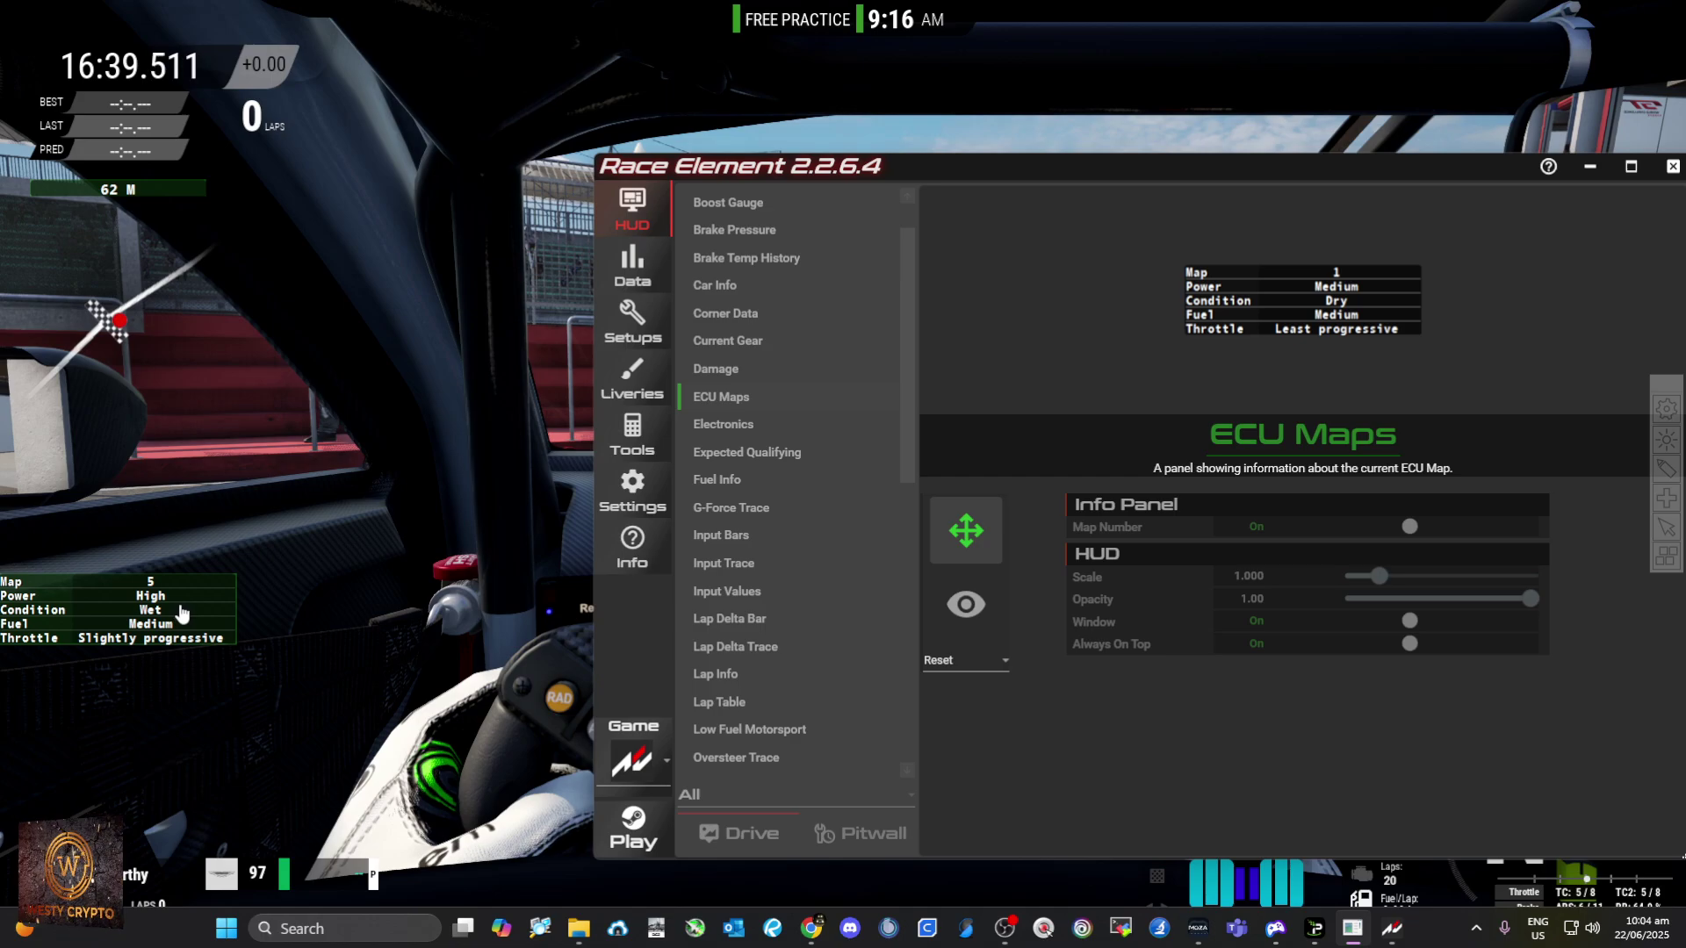
# Step: Lower the car's engine map one step at a time to map 1, watching the ECU Maps panel
pyautogui.hotkey('ctrl', 'Down')
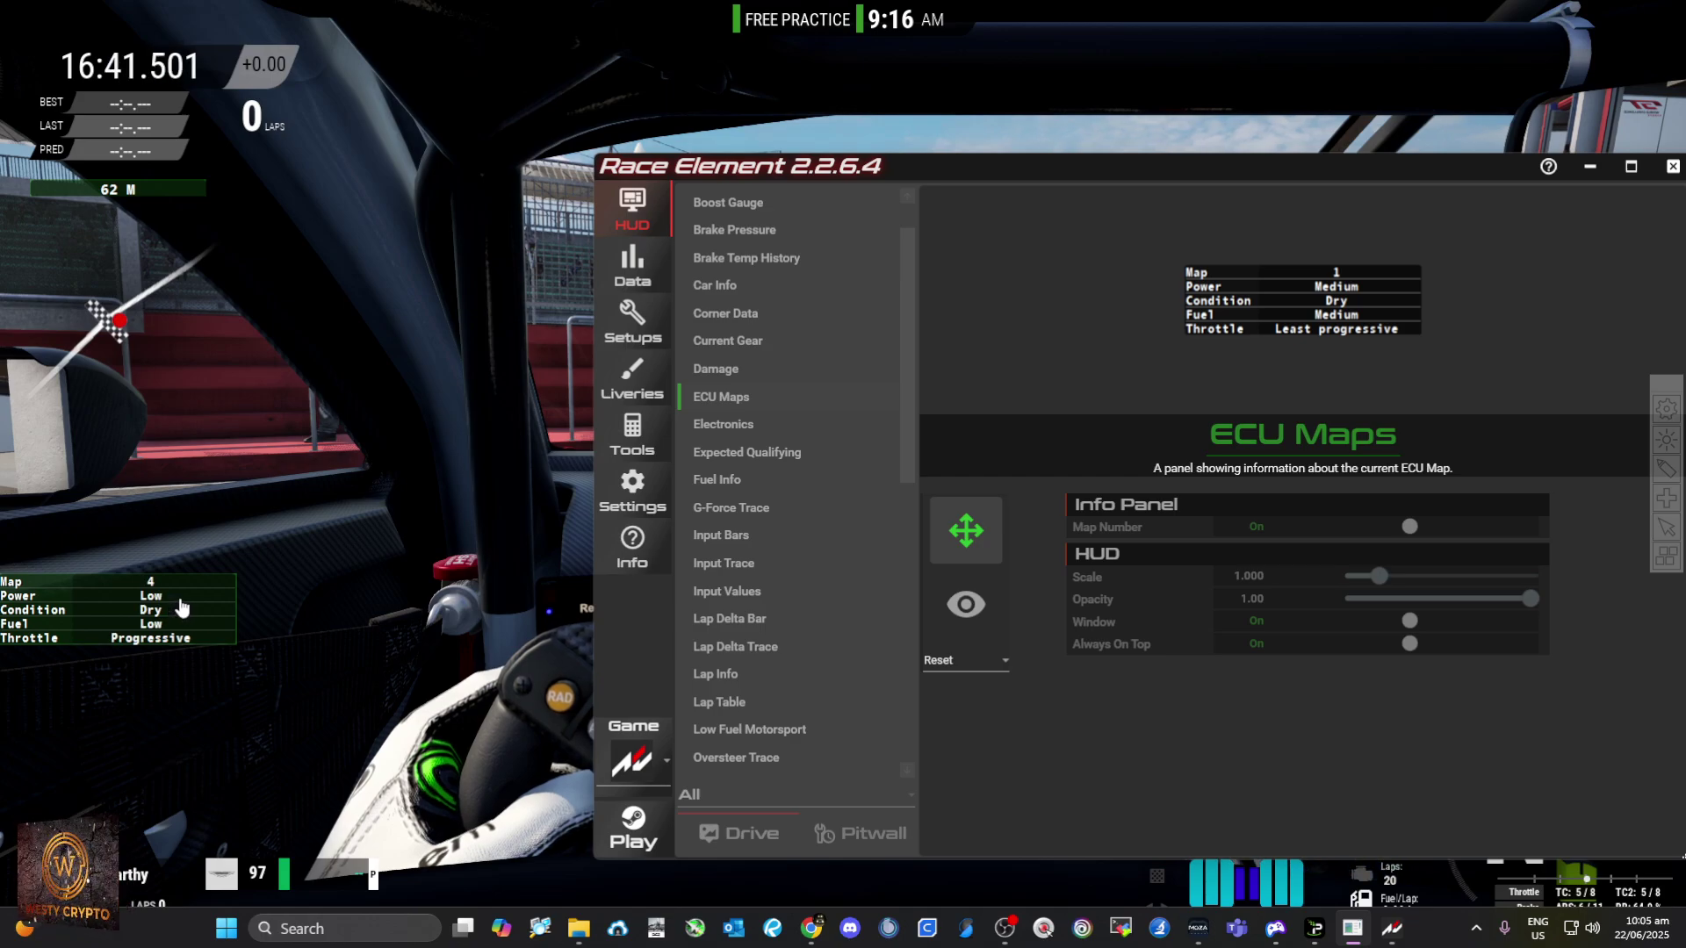
pyautogui.hotkey('ctrl', 'Down')
pyautogui.hotkey('ctrl', 'Down')
pyautogui.hotkey('ctrl', 'Down')
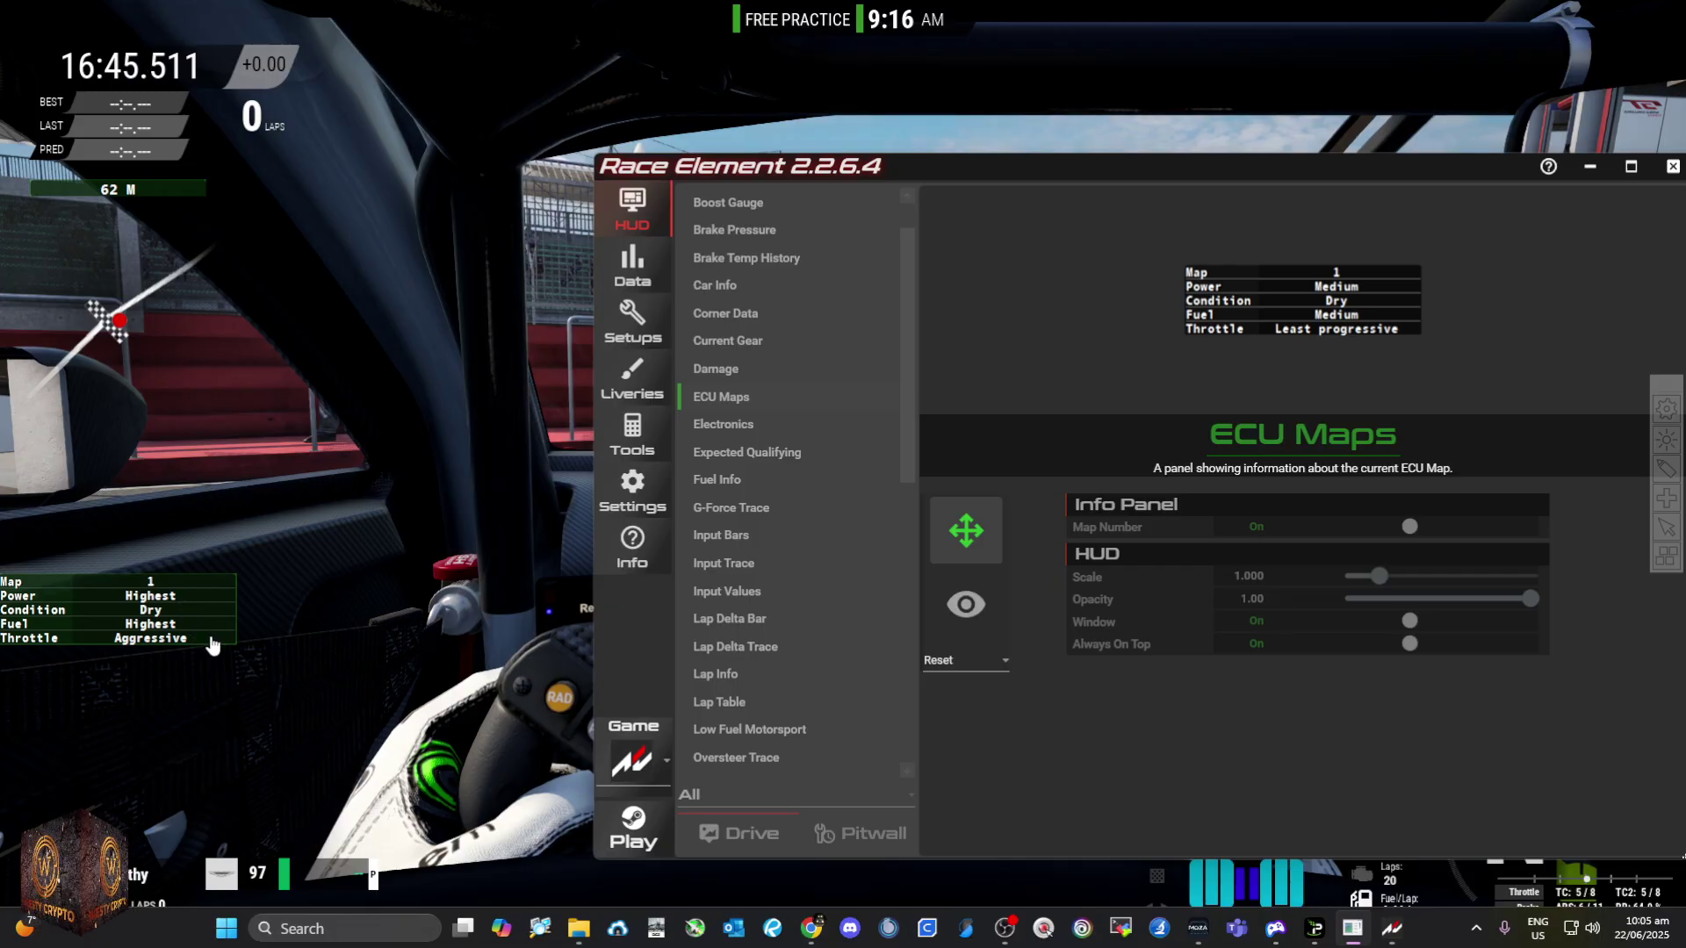
# Step: Raise the car's engine map one step at a time from map 1, watching each map's values in the ECU Maps panel
pyautogui.hotkey('ctrl', 'Up')
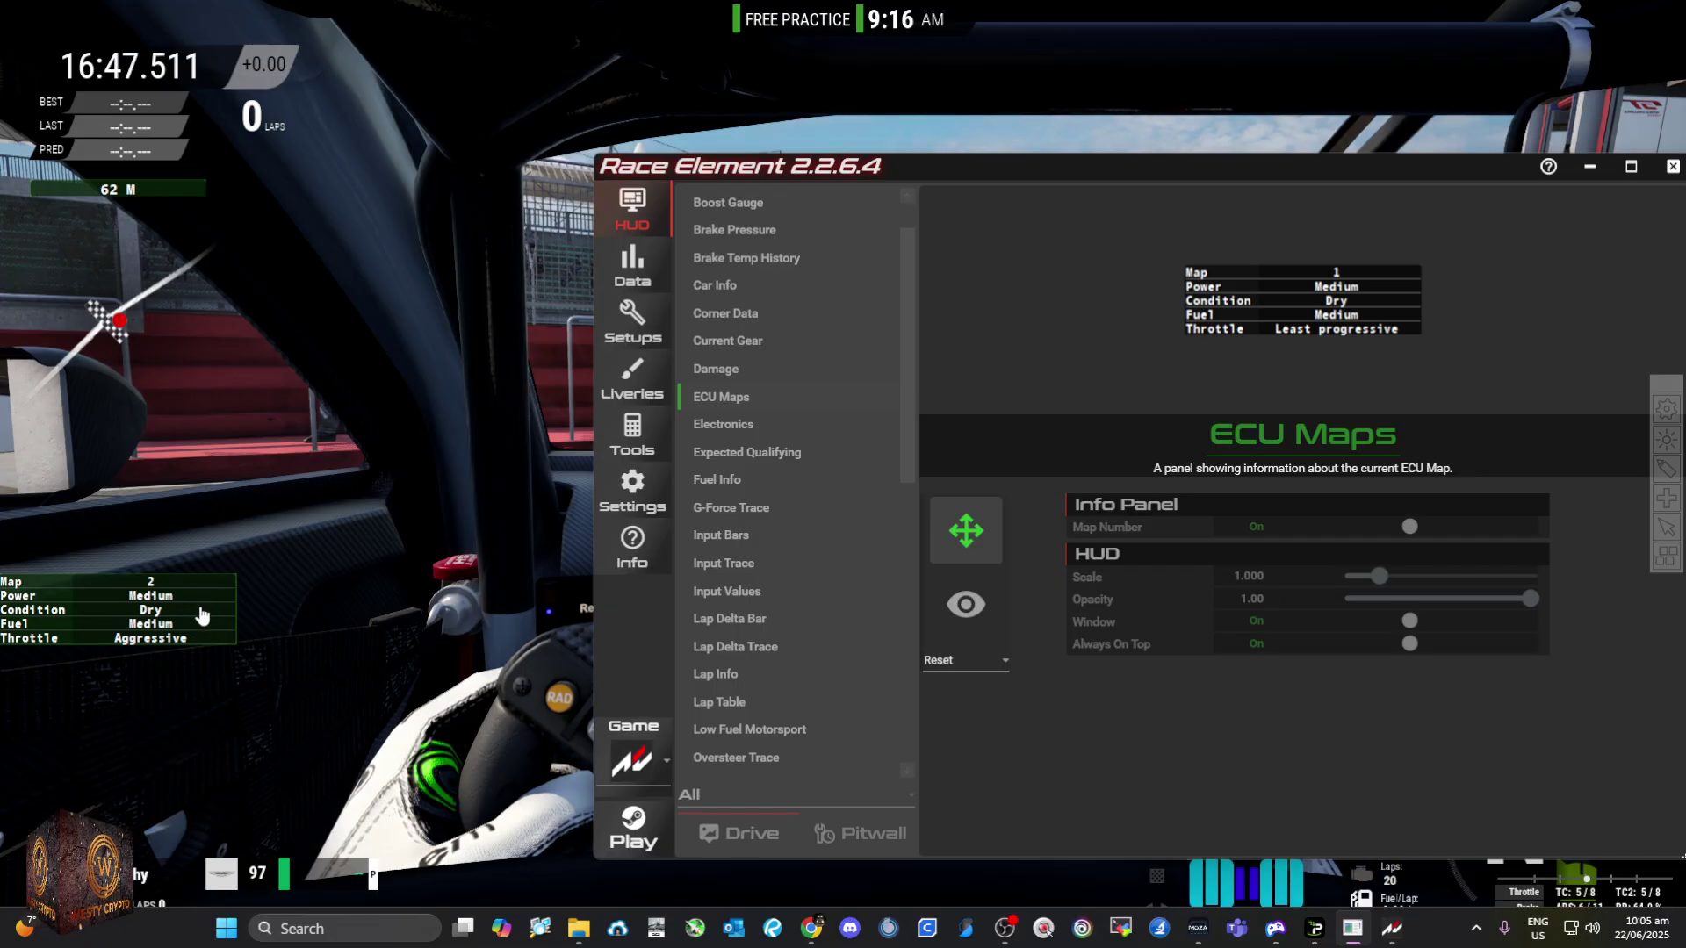
pyautogui.hotkey('ctrl', 'Up')
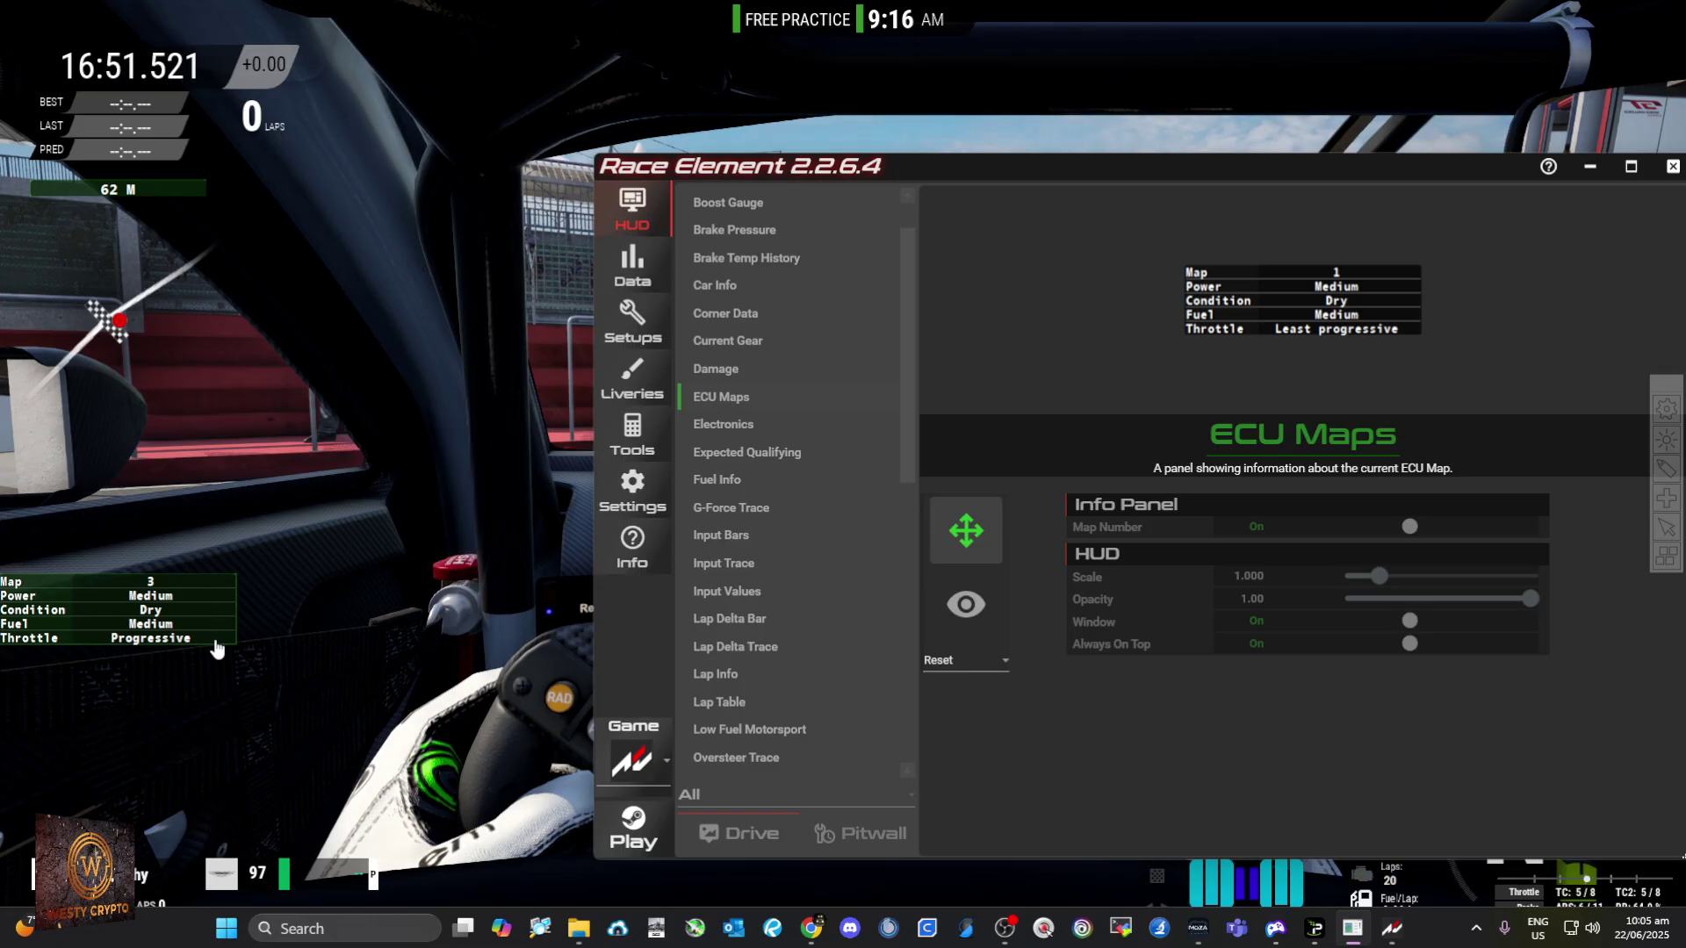
pyautogui.hotkey('ctrl', 'Up')
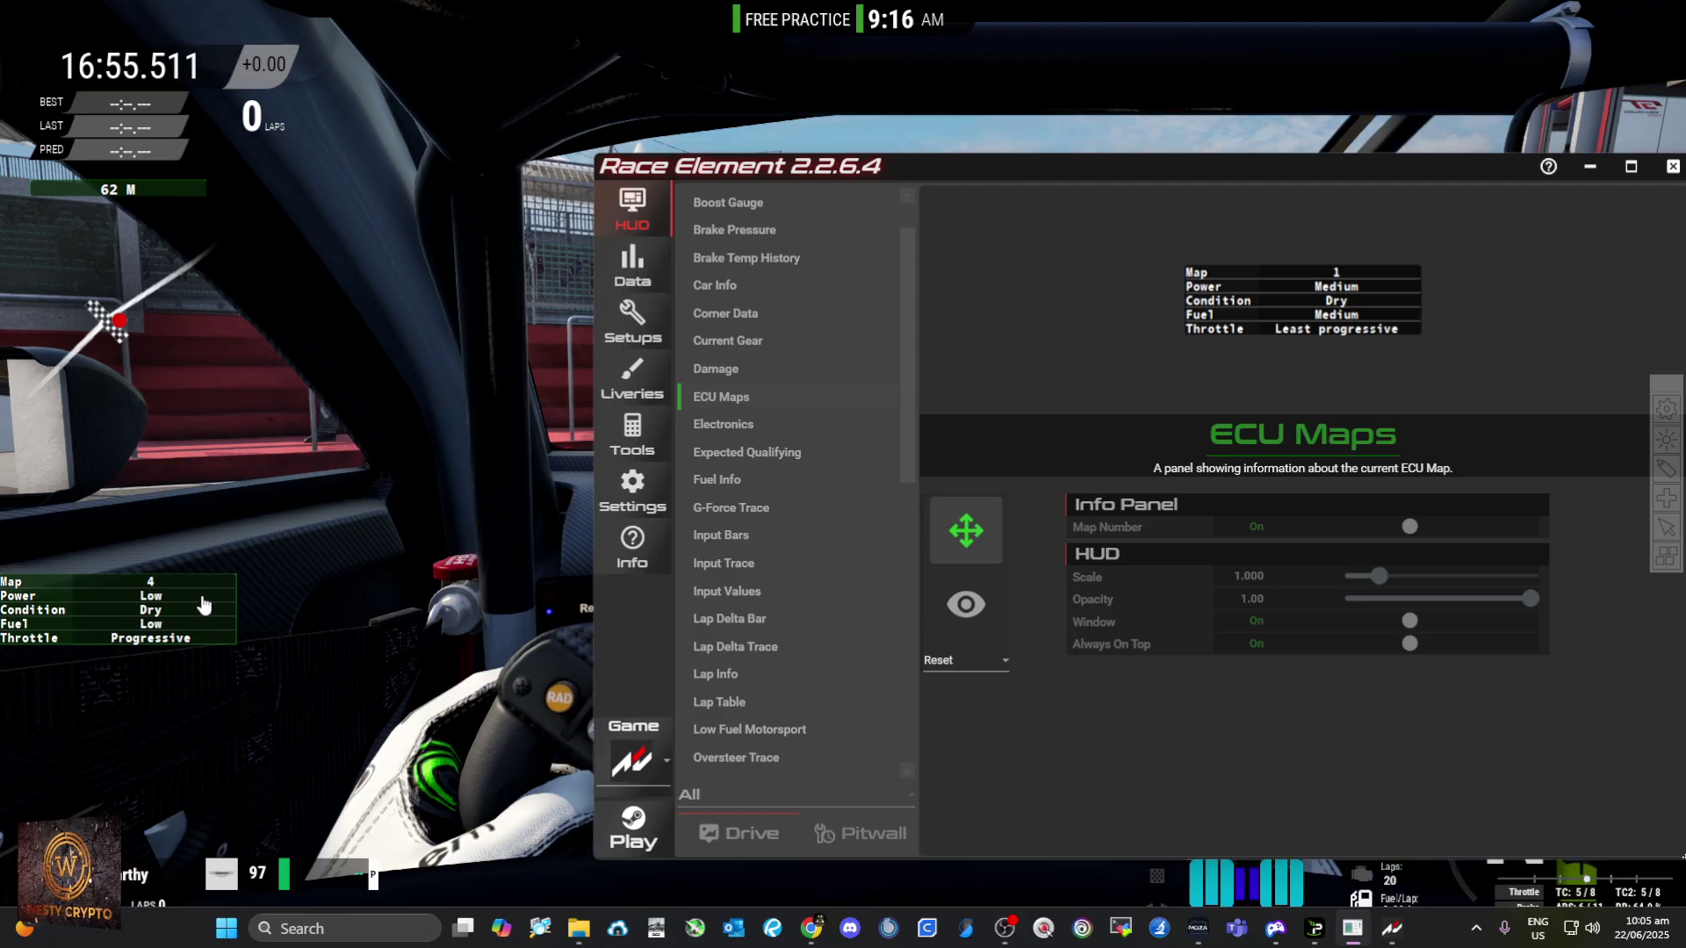
pyautogui.hotkey('ctrl', 'Up')
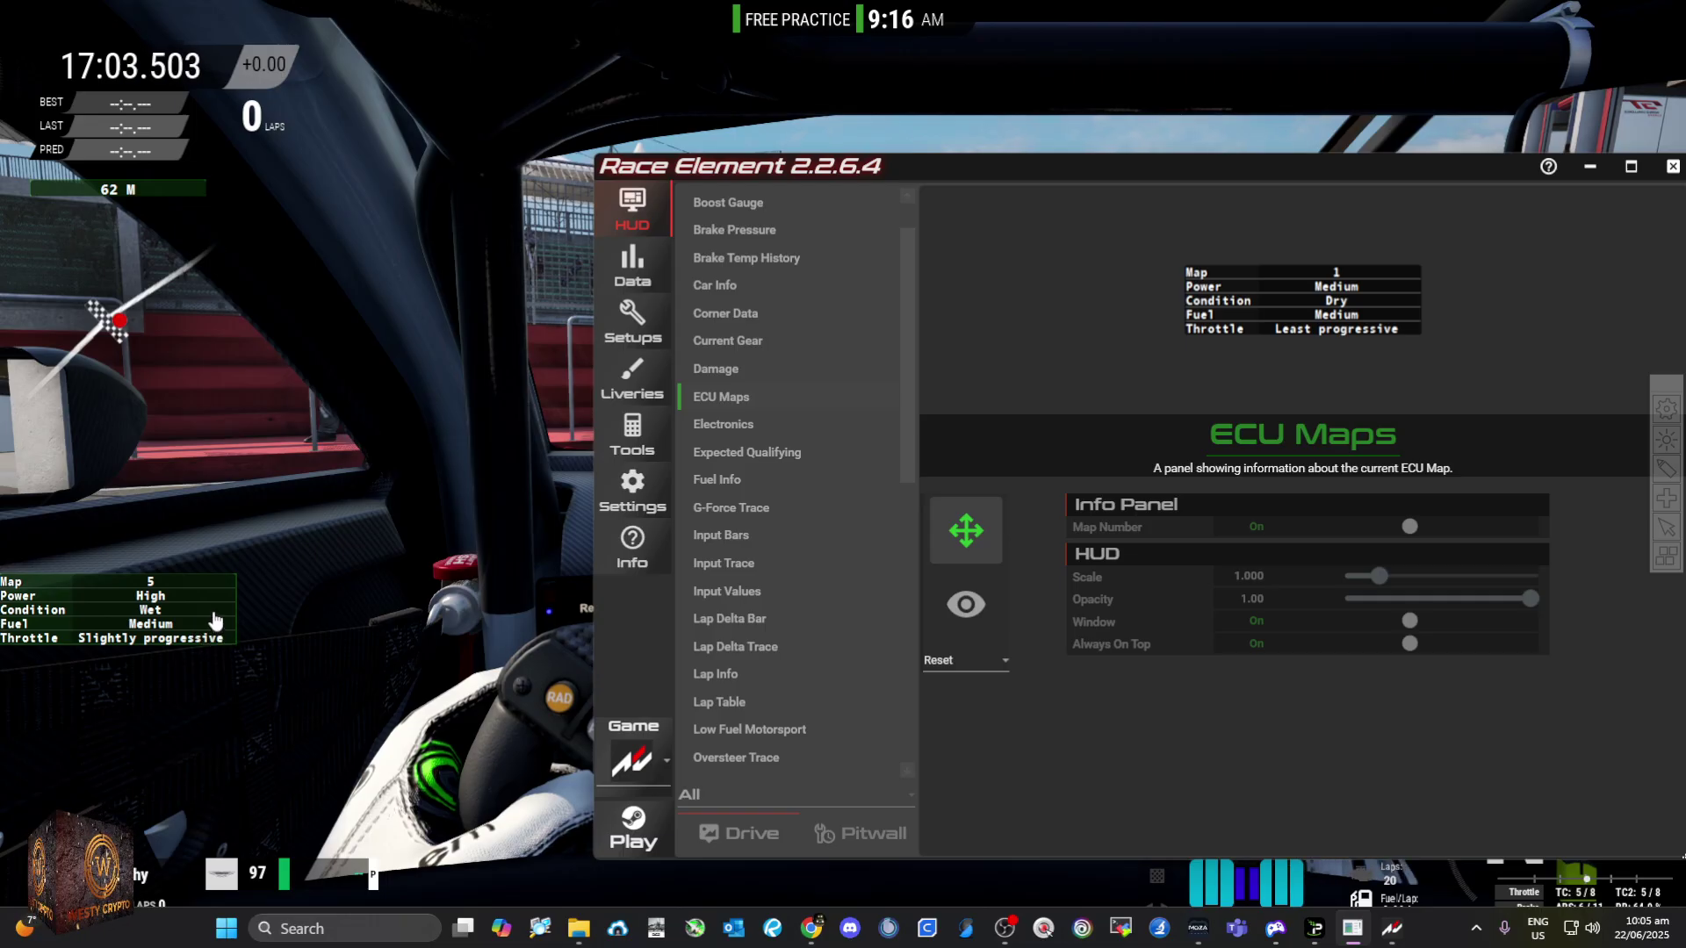
pyautogui.hotkey('ctrl', 'Up')
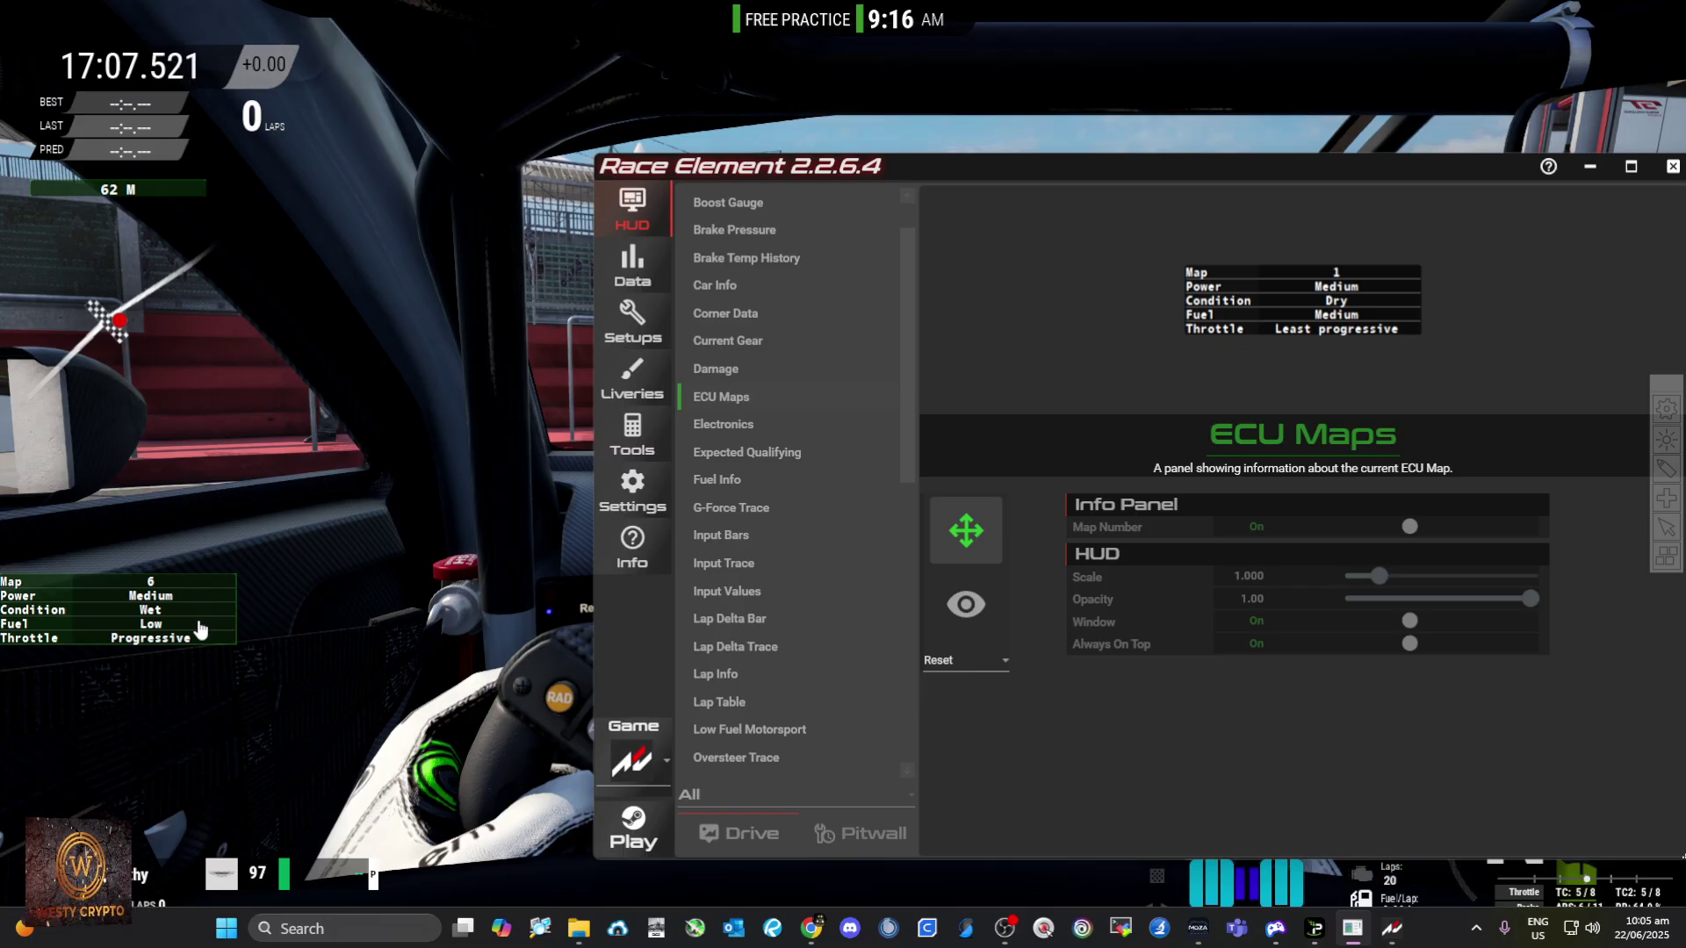
pyautogui.hotkey('ctrl', 'Up')
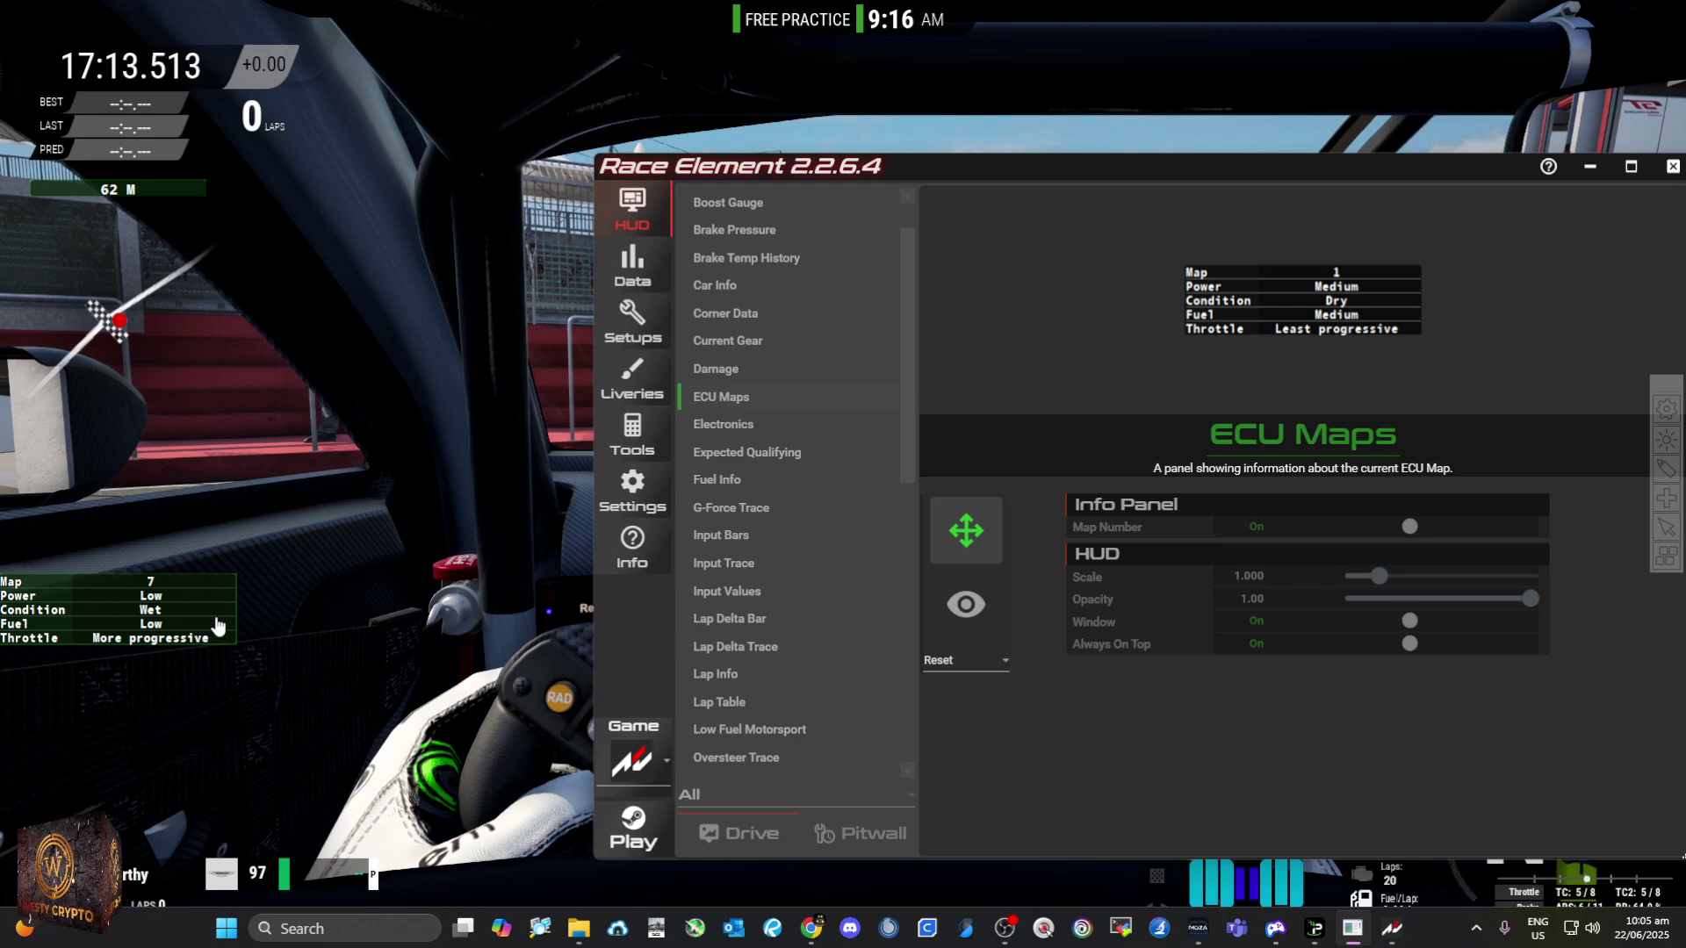
pyautogui.hotkey('ctrl', 'Up')
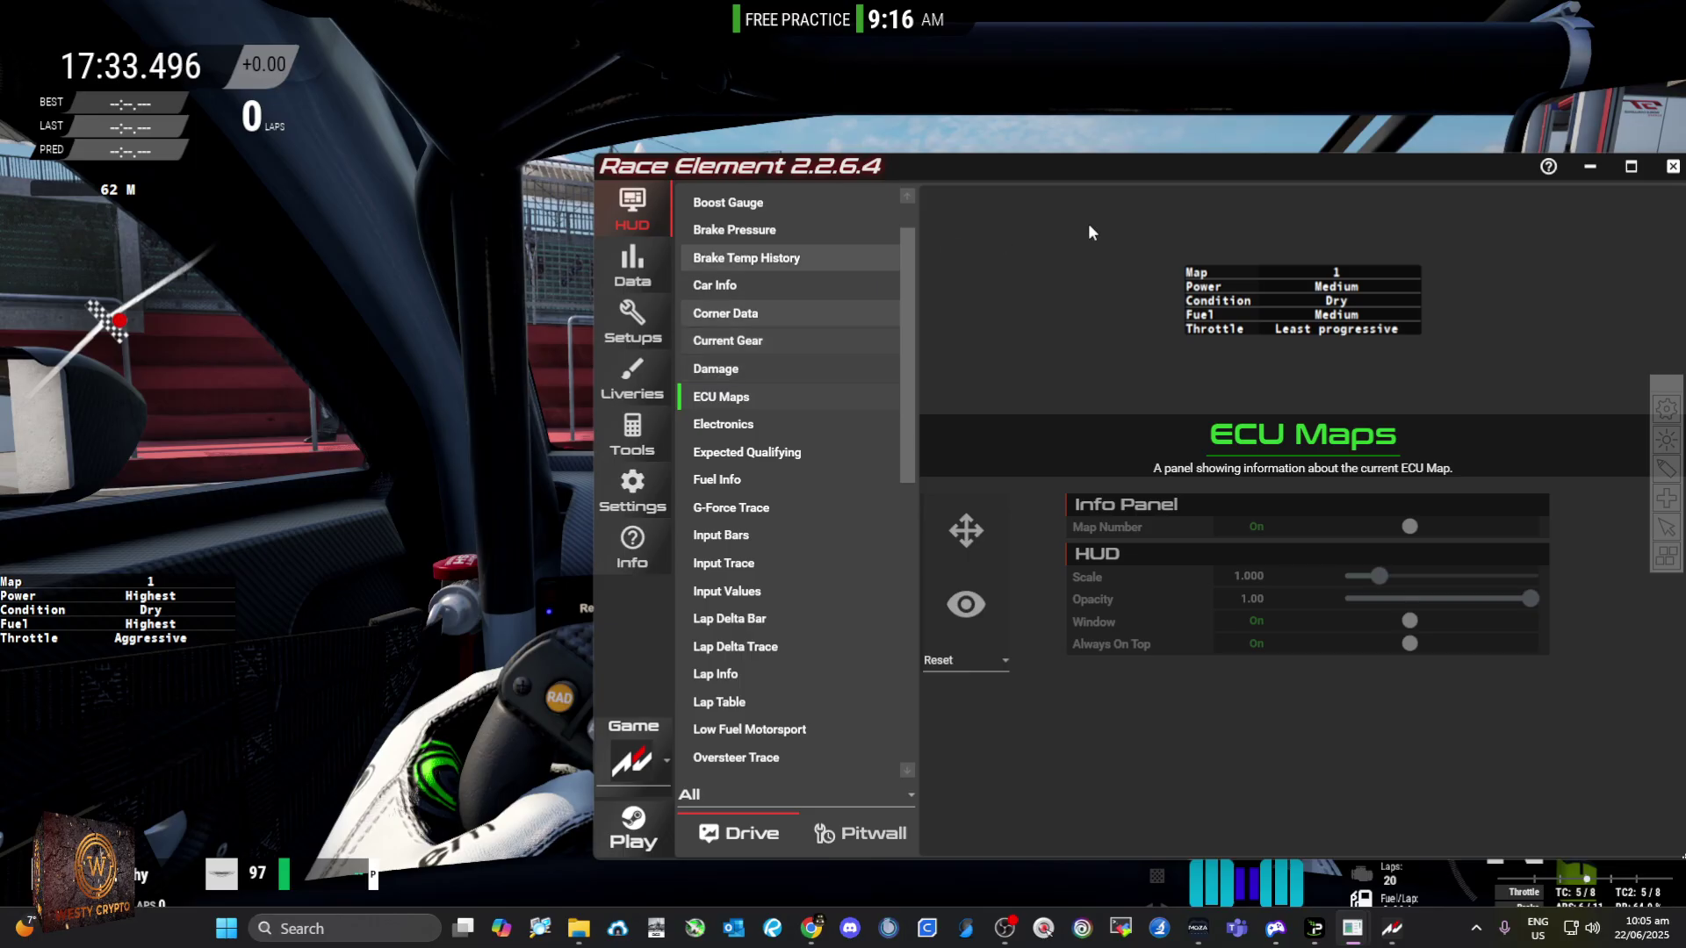
# Step: Activate the Input Bars HUD, shift its bars slightly left along the bottom of the game view in movement mode, and leave that mode
pyautogui.click(733, 426)
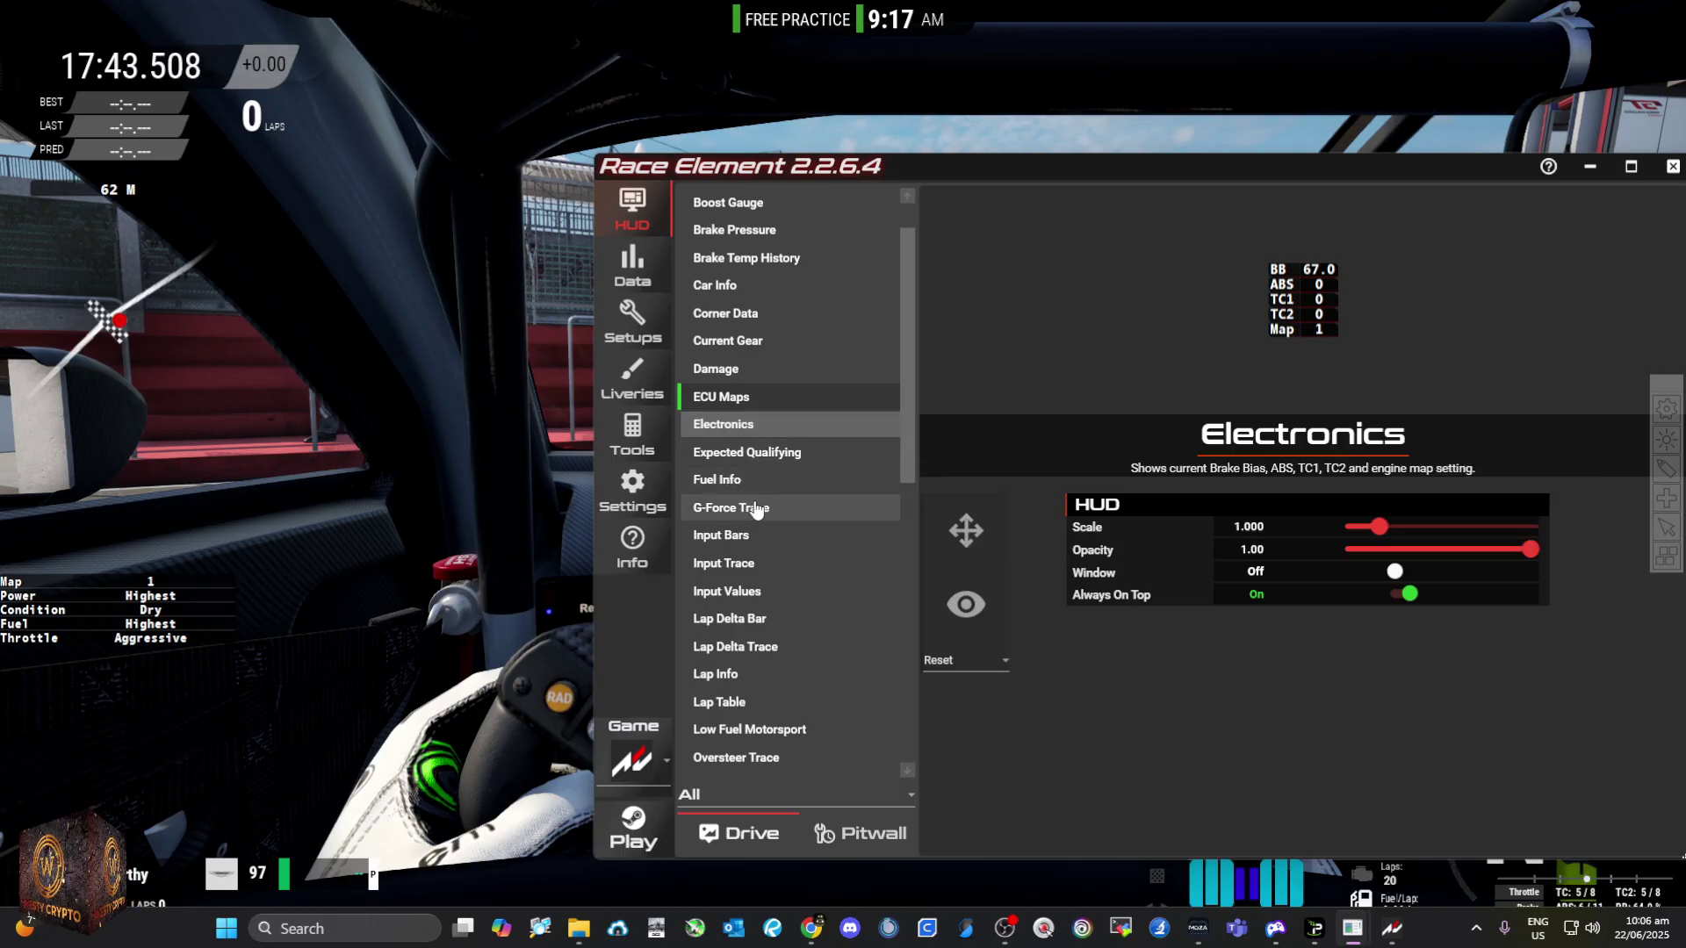
pyautogui.scroll(-1, 756, 511)
pyautogui.click(732, 453)
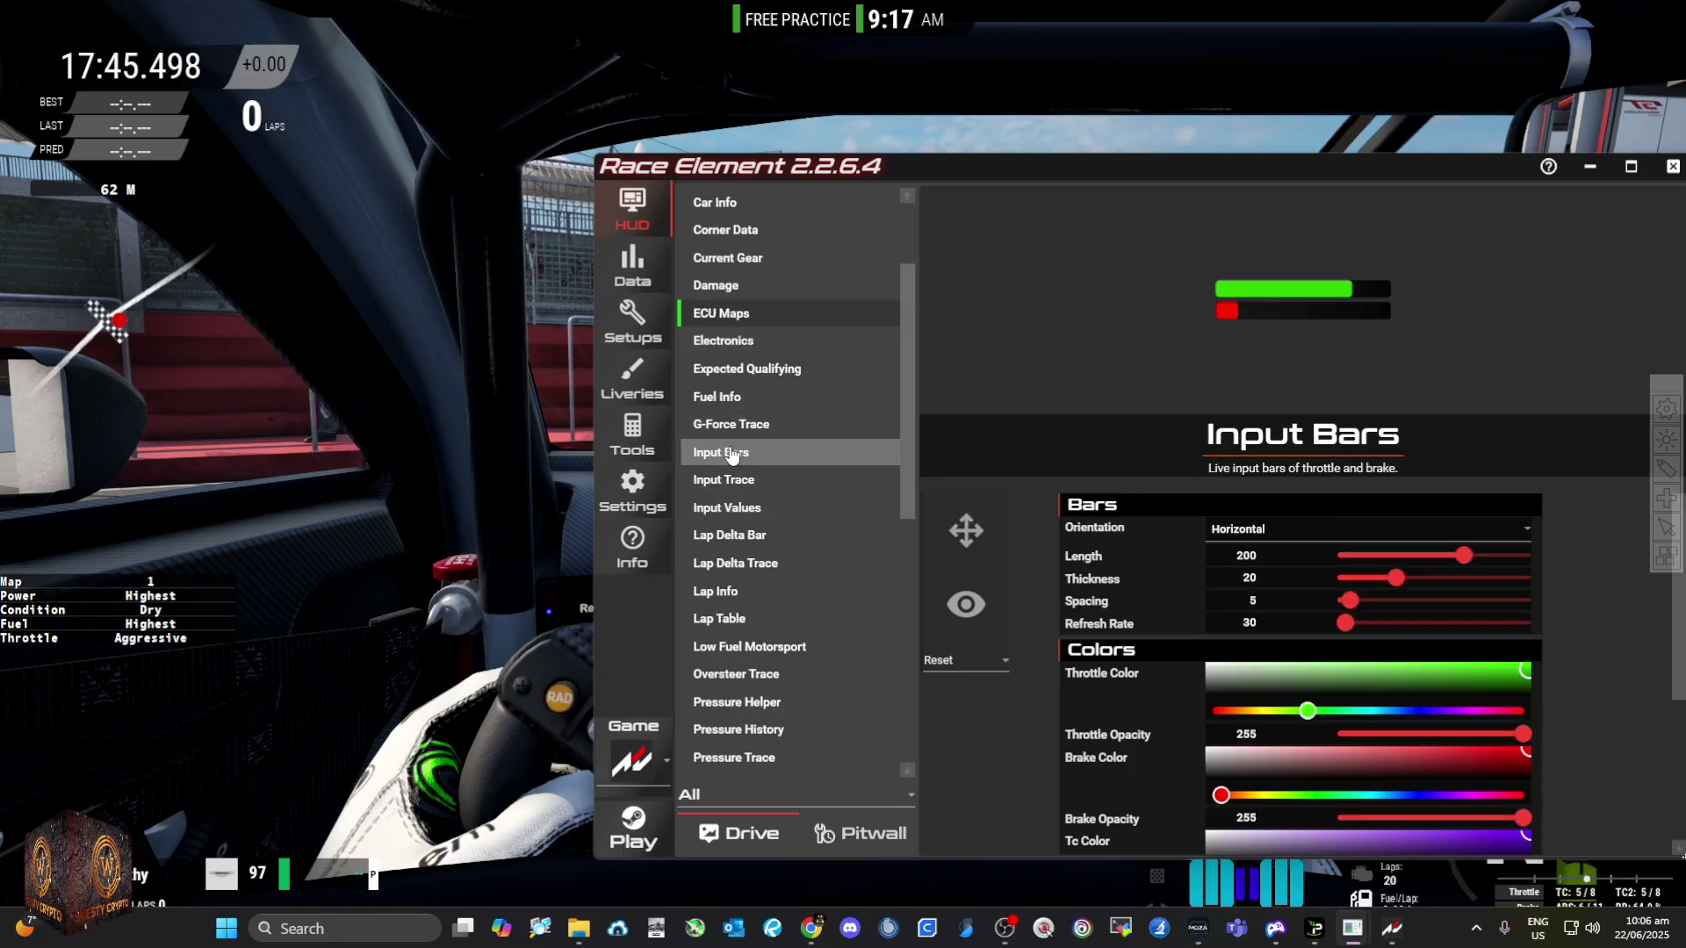
pyautogui.click(732, 452)
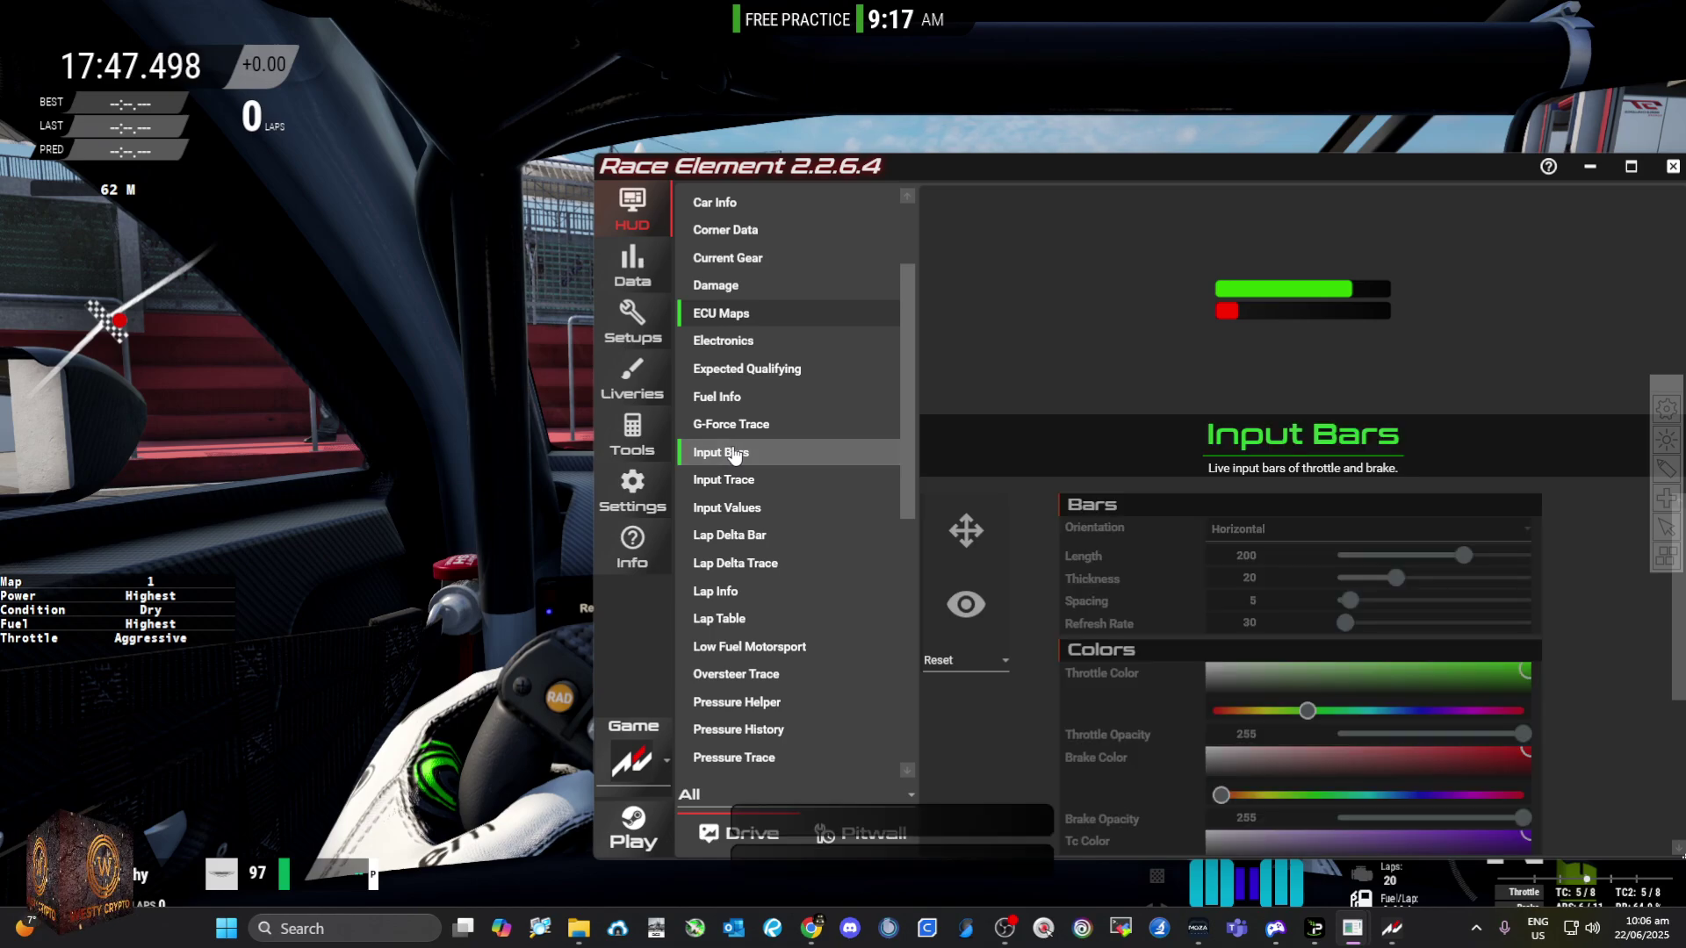
pyautogui.click(968, 533)
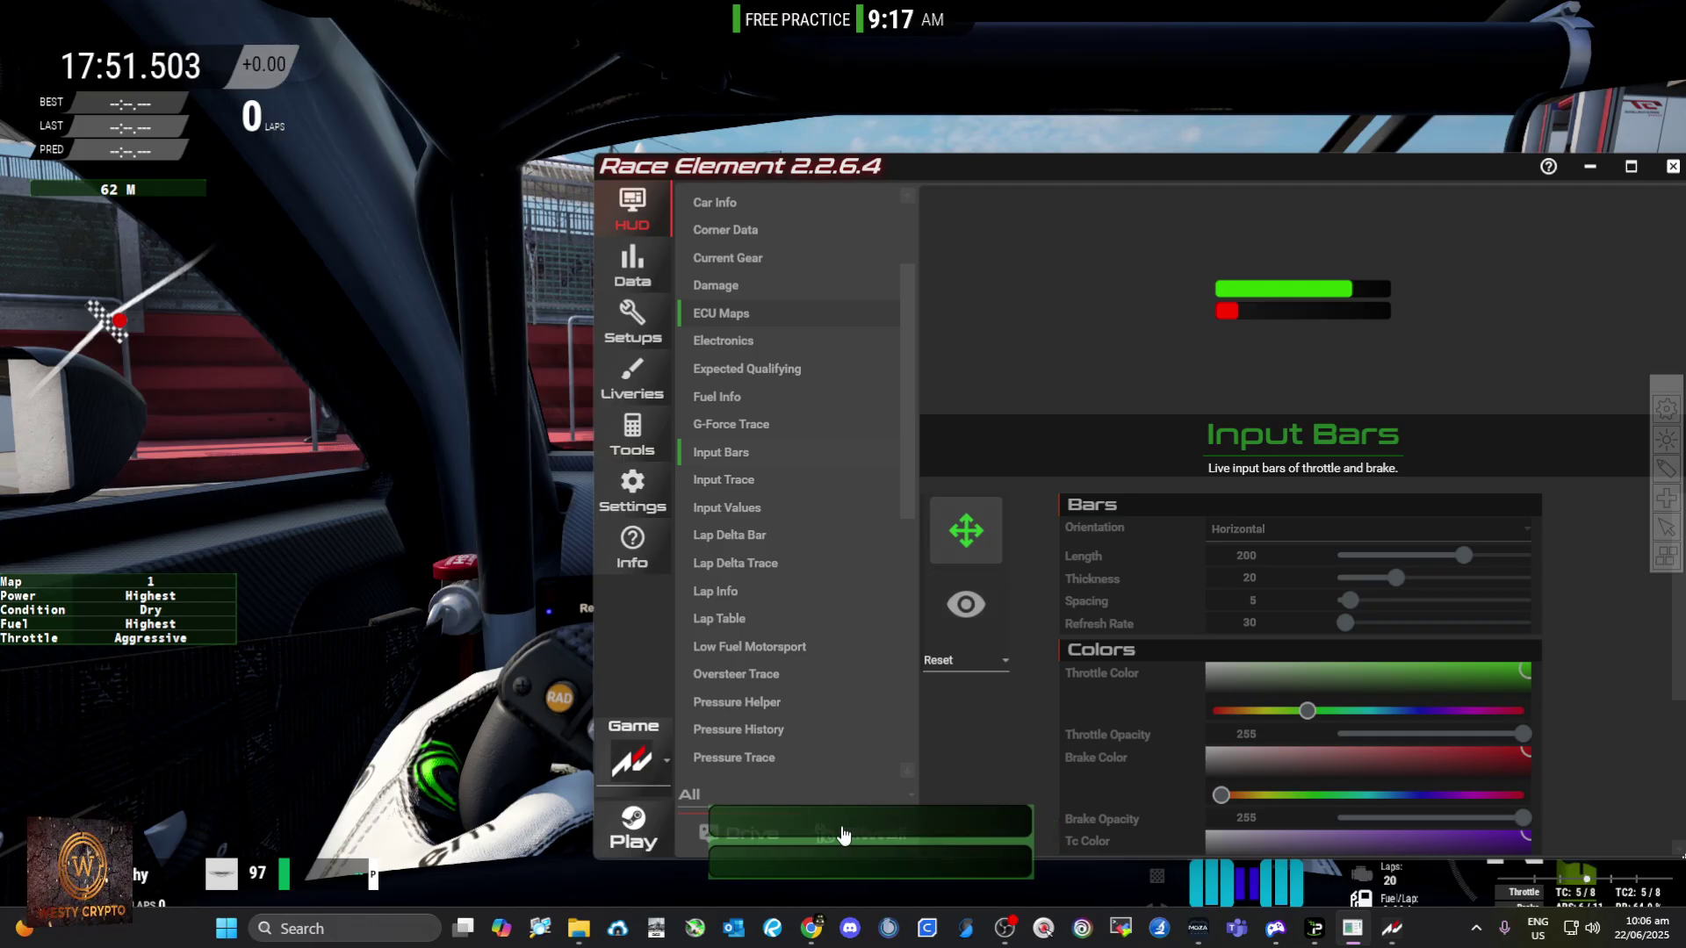
pyautogui.click(966, 530)
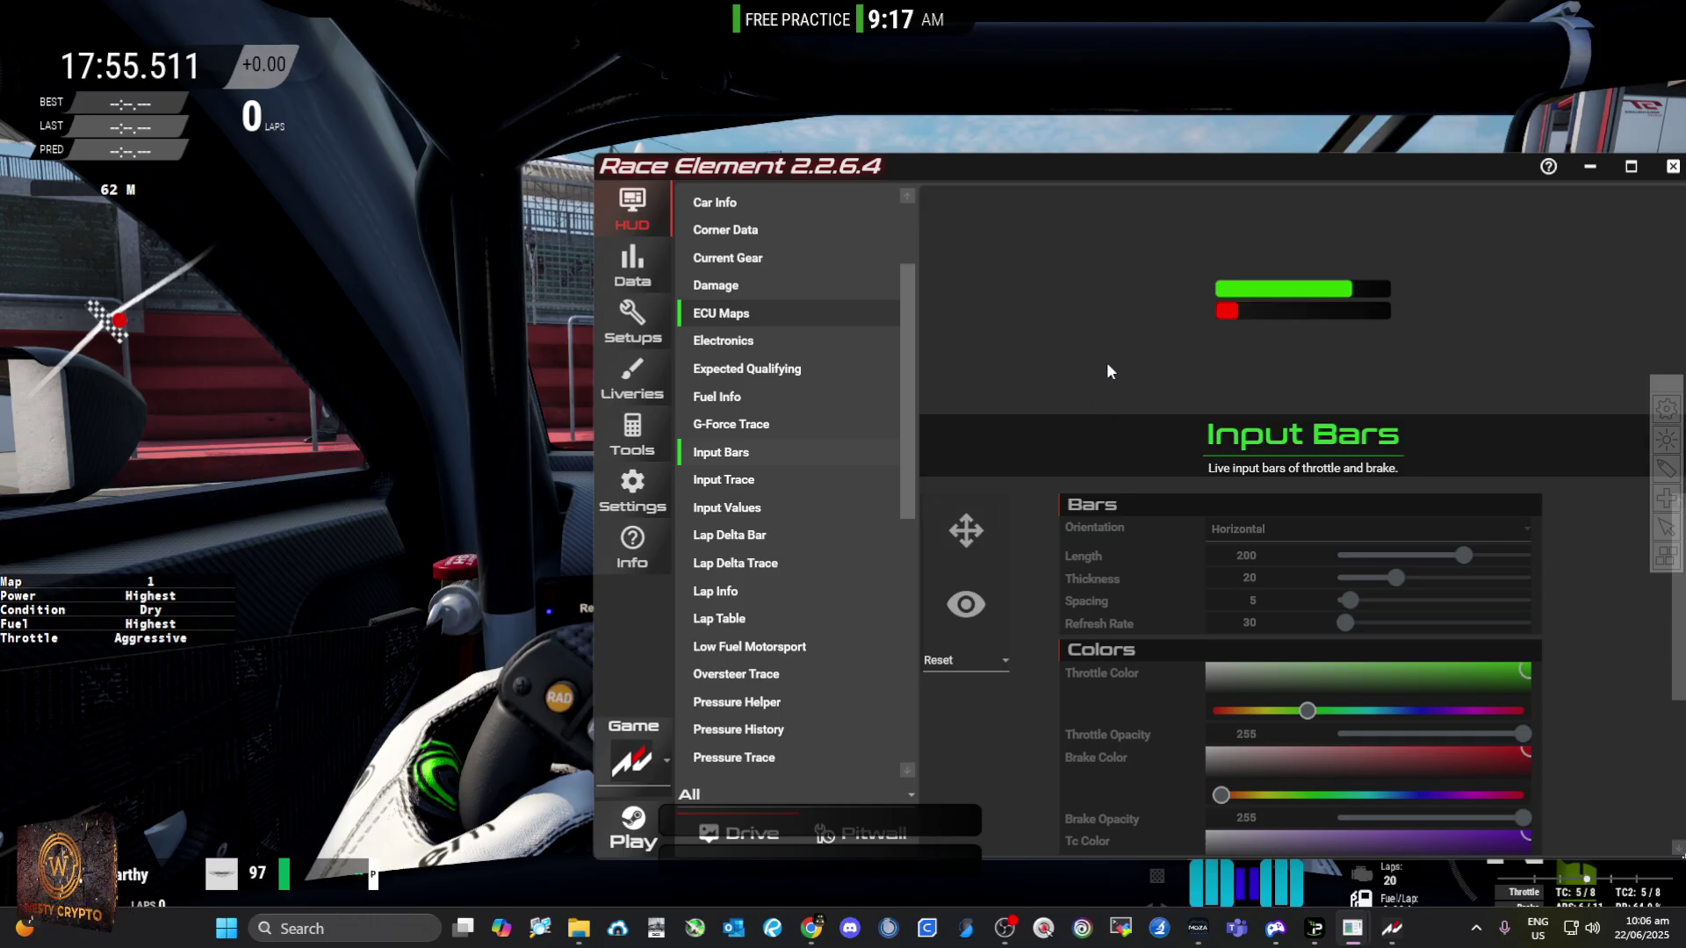
# Step: Set the Input Trace HUD's scale to 1.174 and its throttle opacity to 255
pyautogui.click(728, 483)
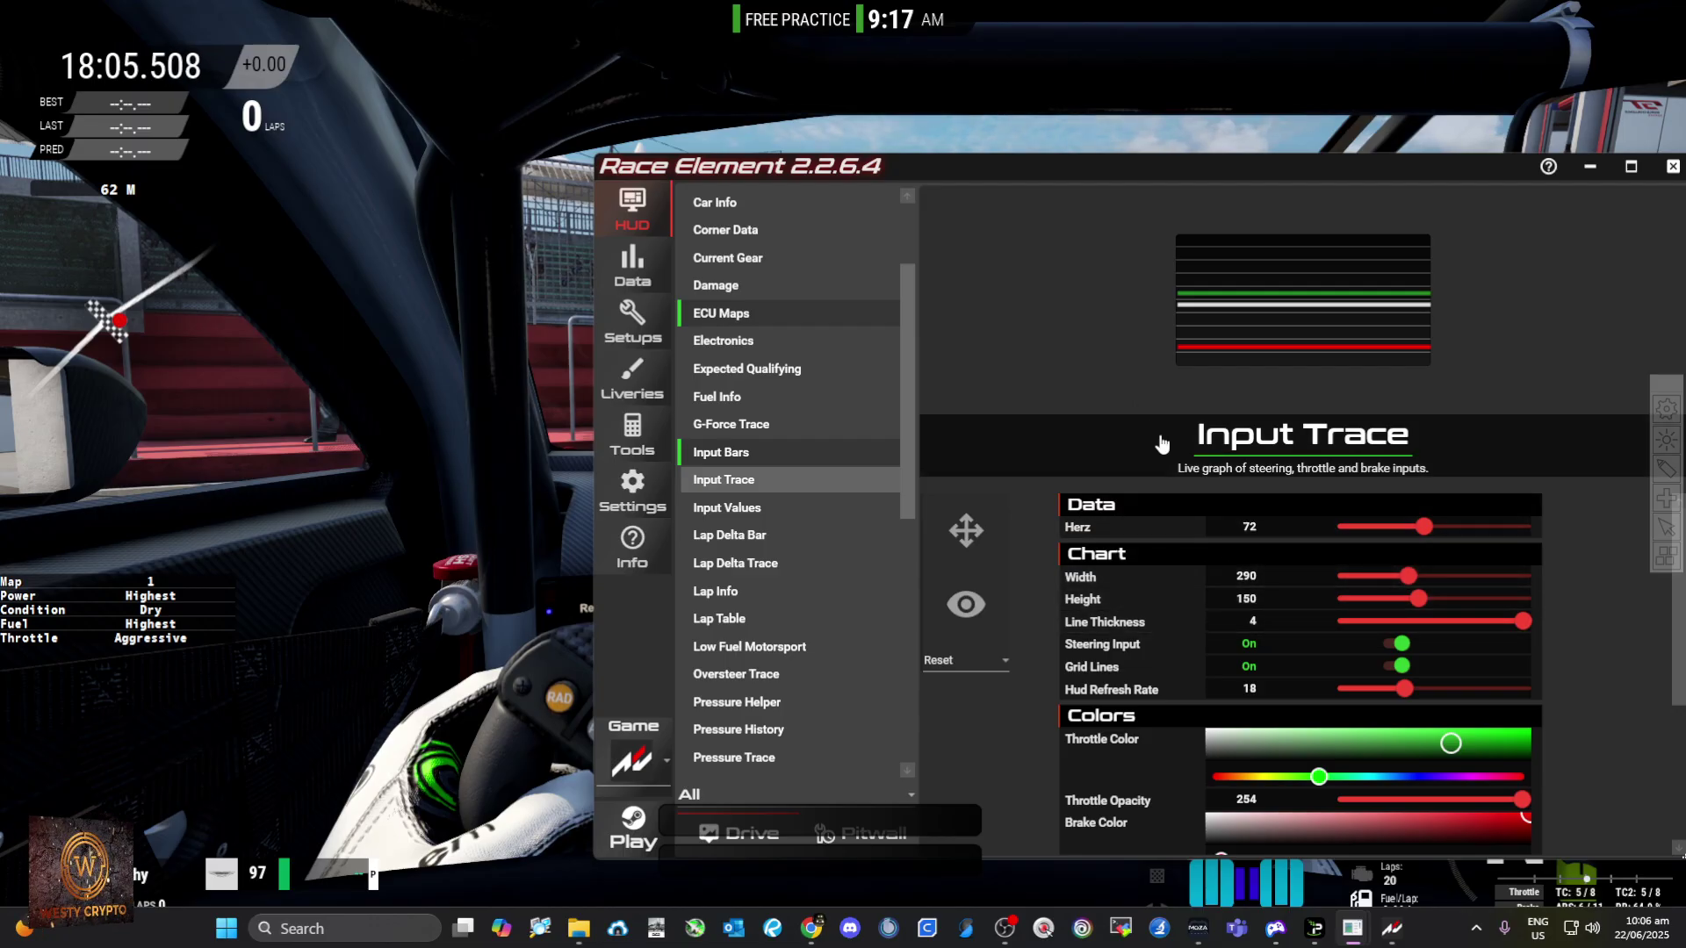
pyautogui.scroll(-5, 1656, 680)
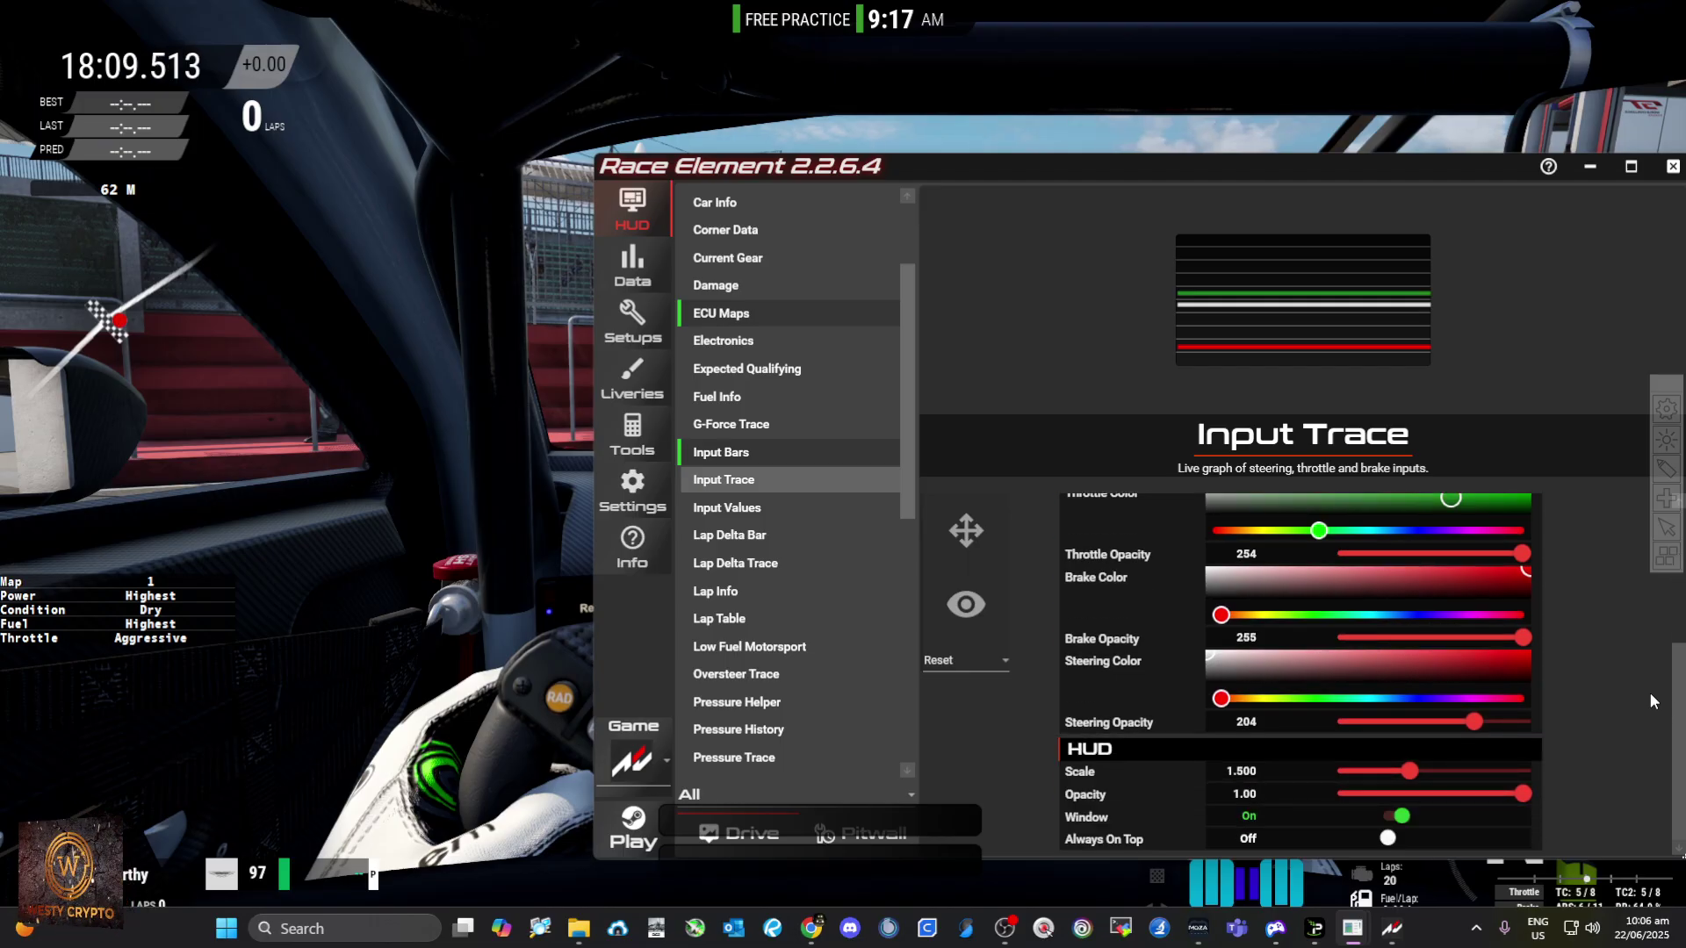
pyautogui.rightClick(715, 490)
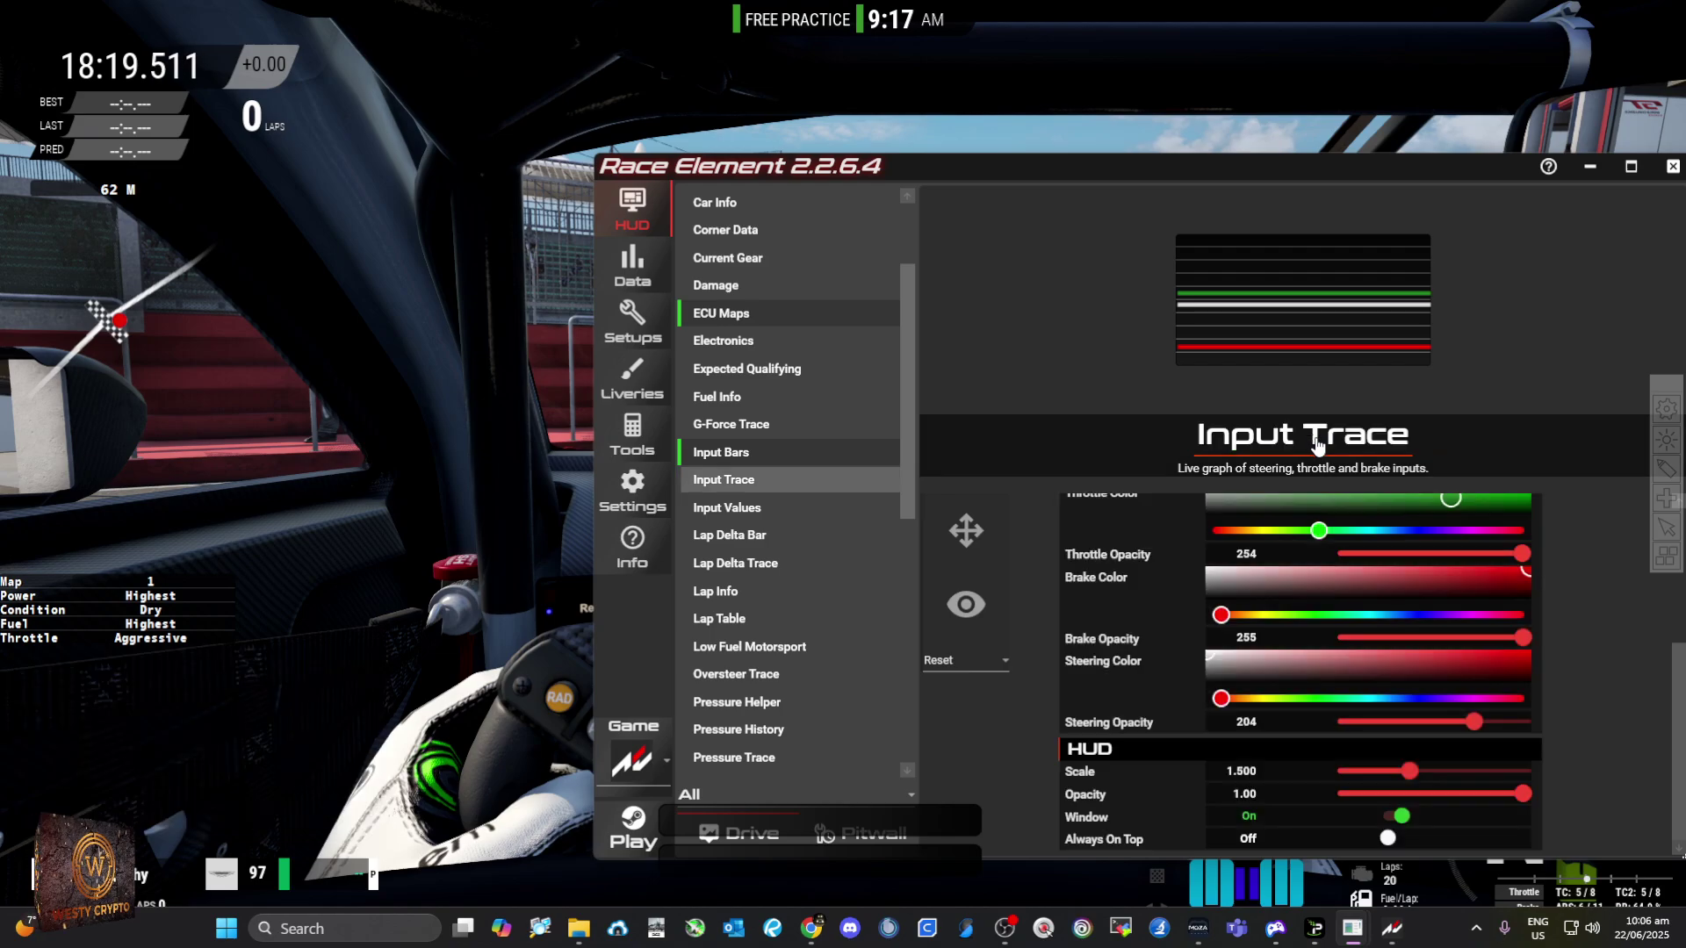
pyautogui.click(1520, 553)
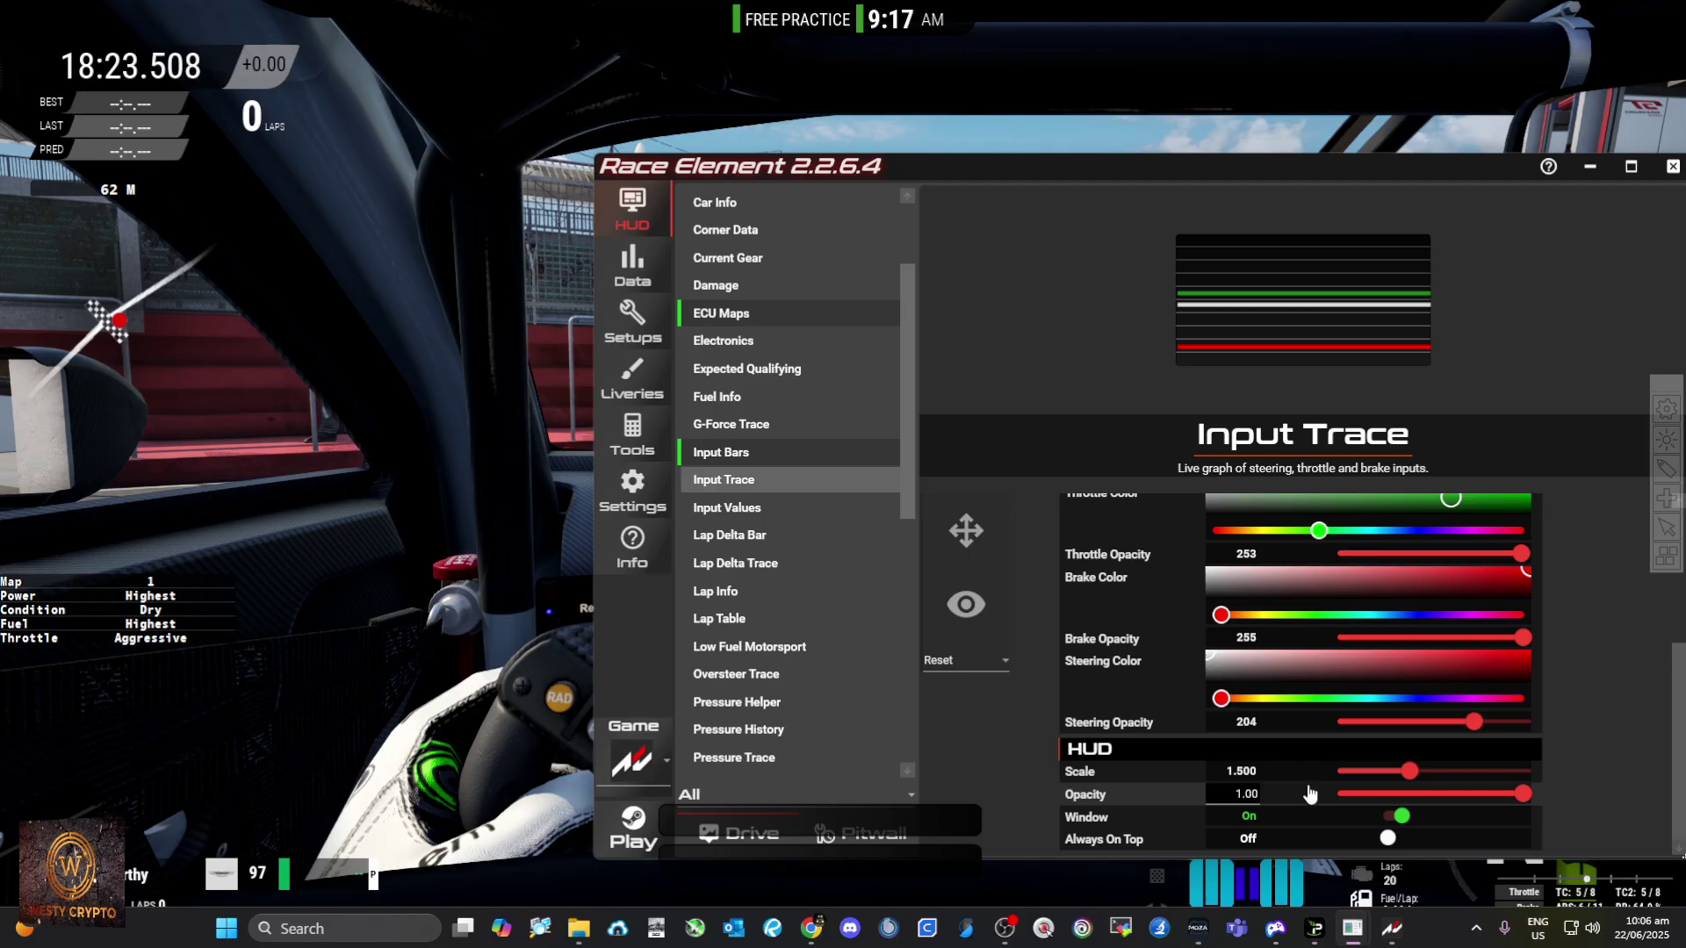
pyautogui.moveTo(1405, 771)
pyautogui.mouseDown()
pyautogui.moveTo(1460, 767)
pyautogui.moveTo(1387, 773)
pyautogui.mouseUp()
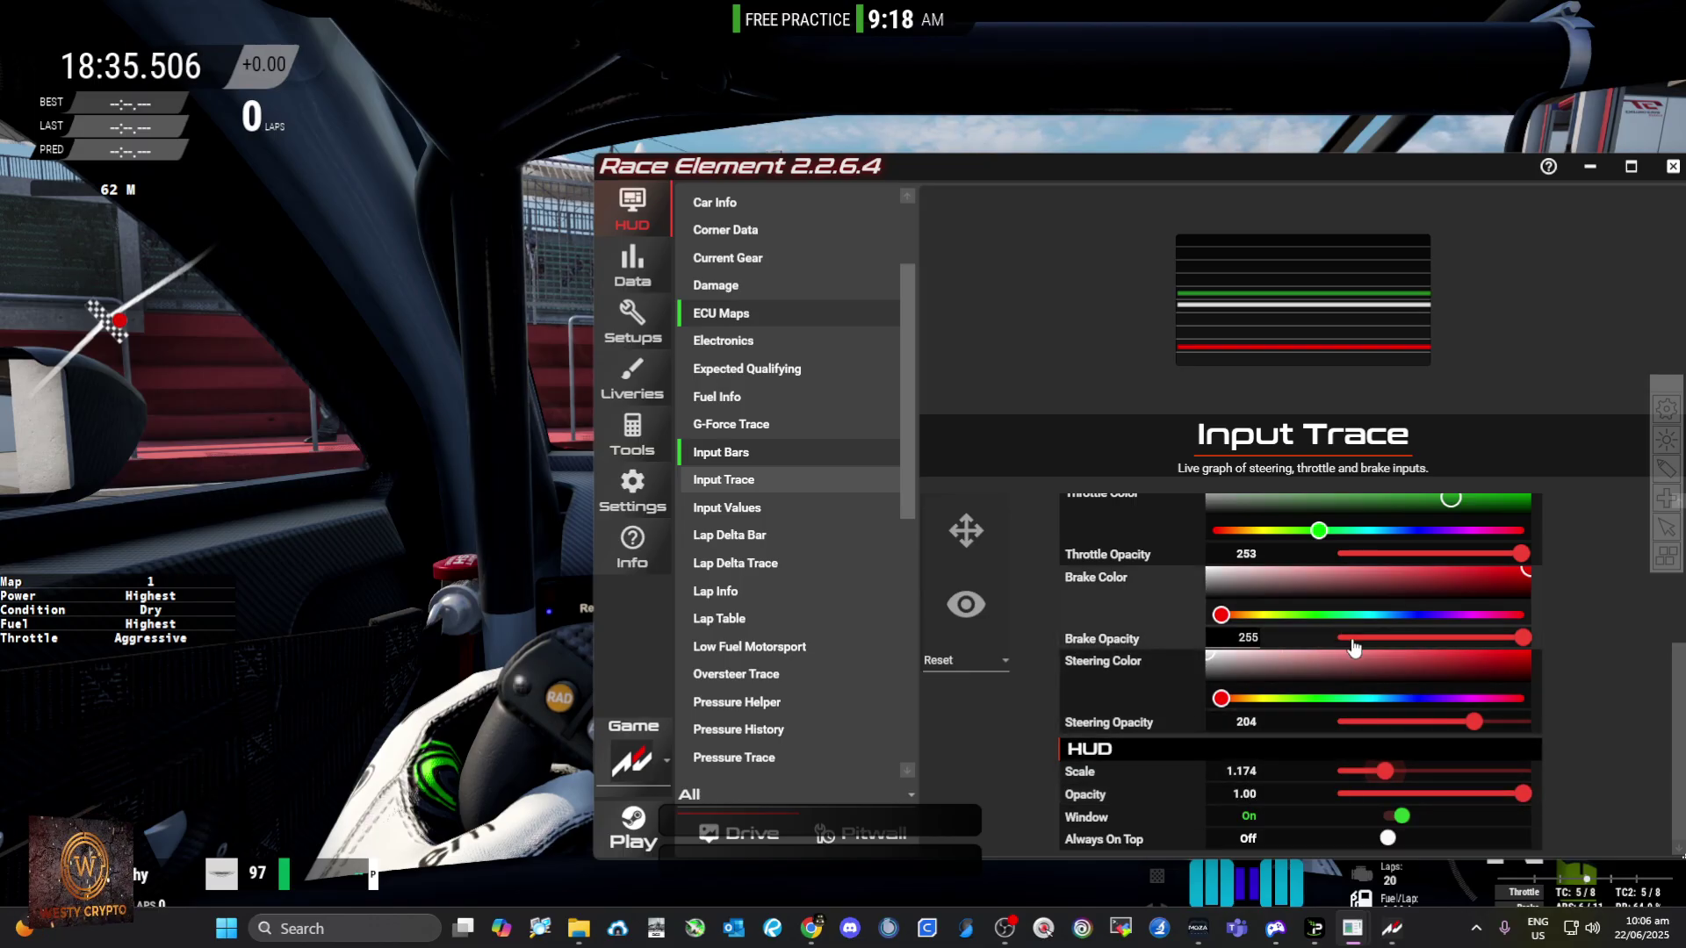
pyautogui.moveTo(1520, 554); pyautogui.dragTo(1567, 606)
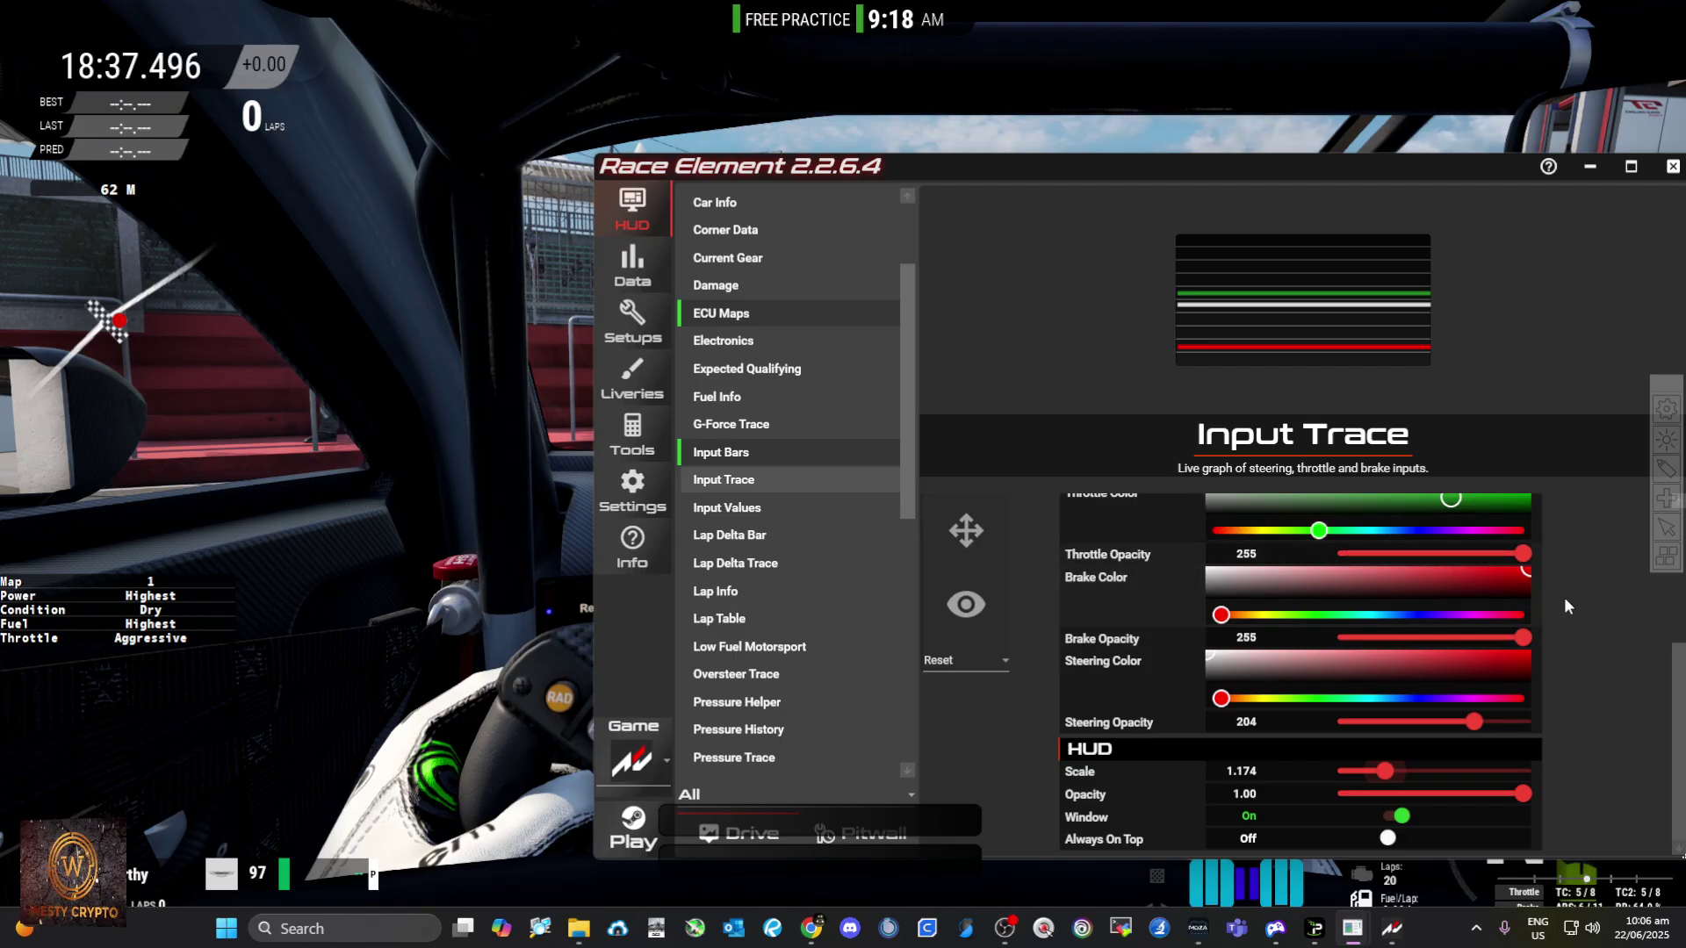
# Step: Configure the Input Trace chart with steering input off, grid lines on, height 170 and line thickness 2
pyautogui.moveTo(1671, 685); pyautogui.dragTo(1681, 534)
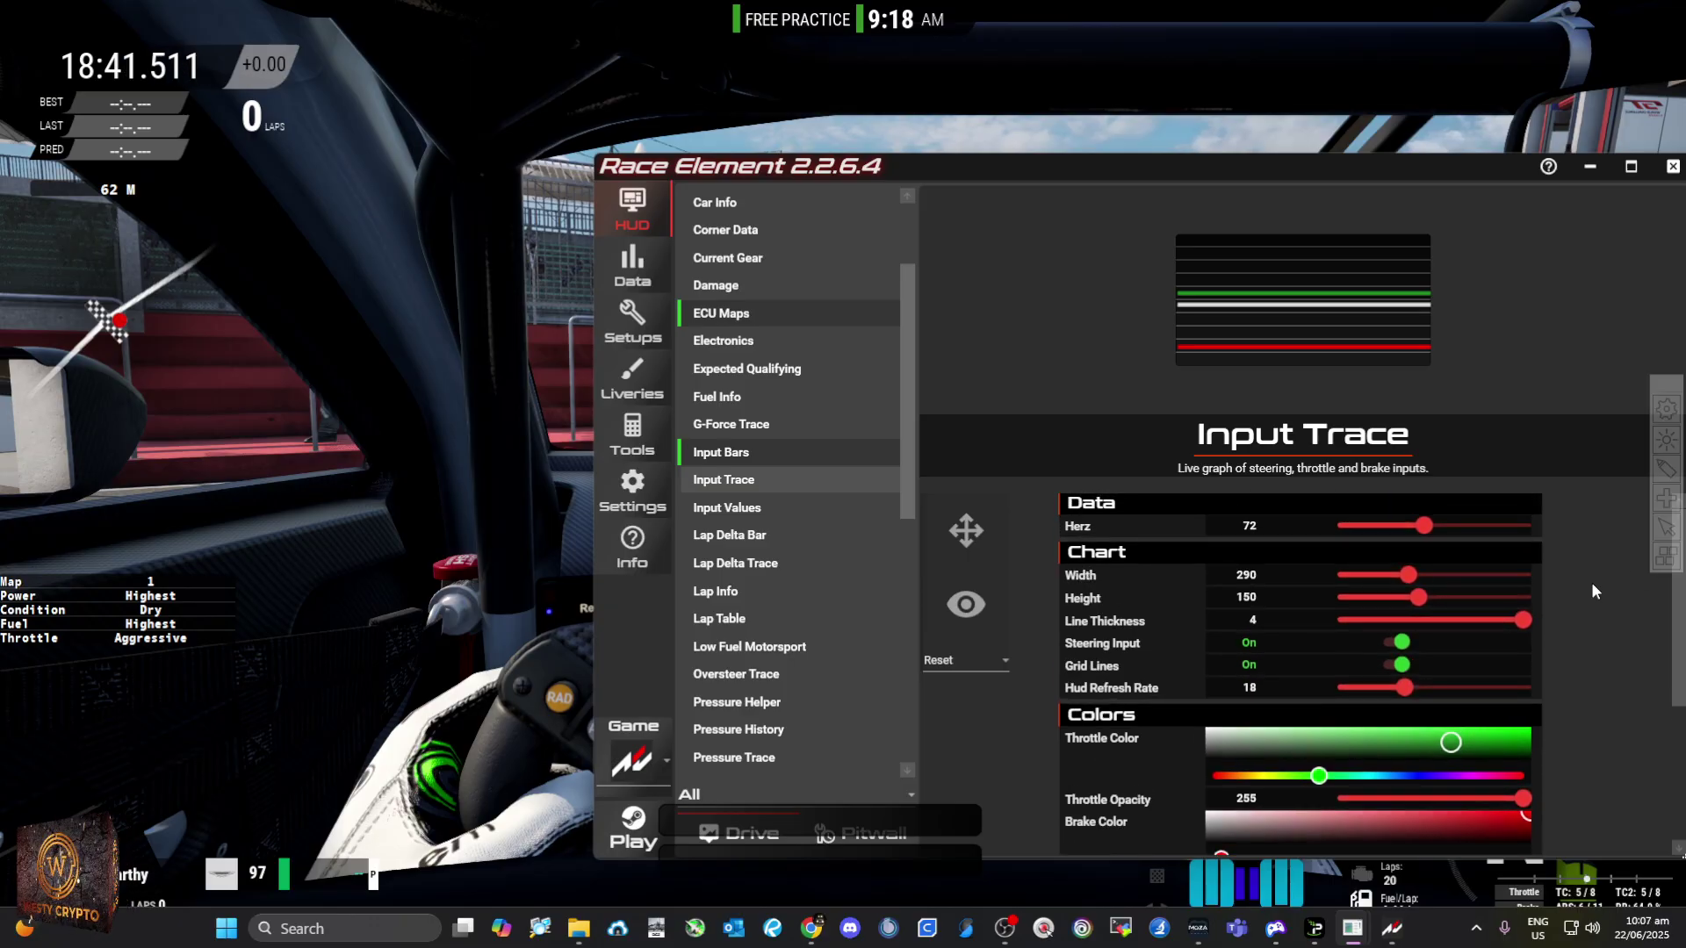
pyautogui.click(1394, 645)
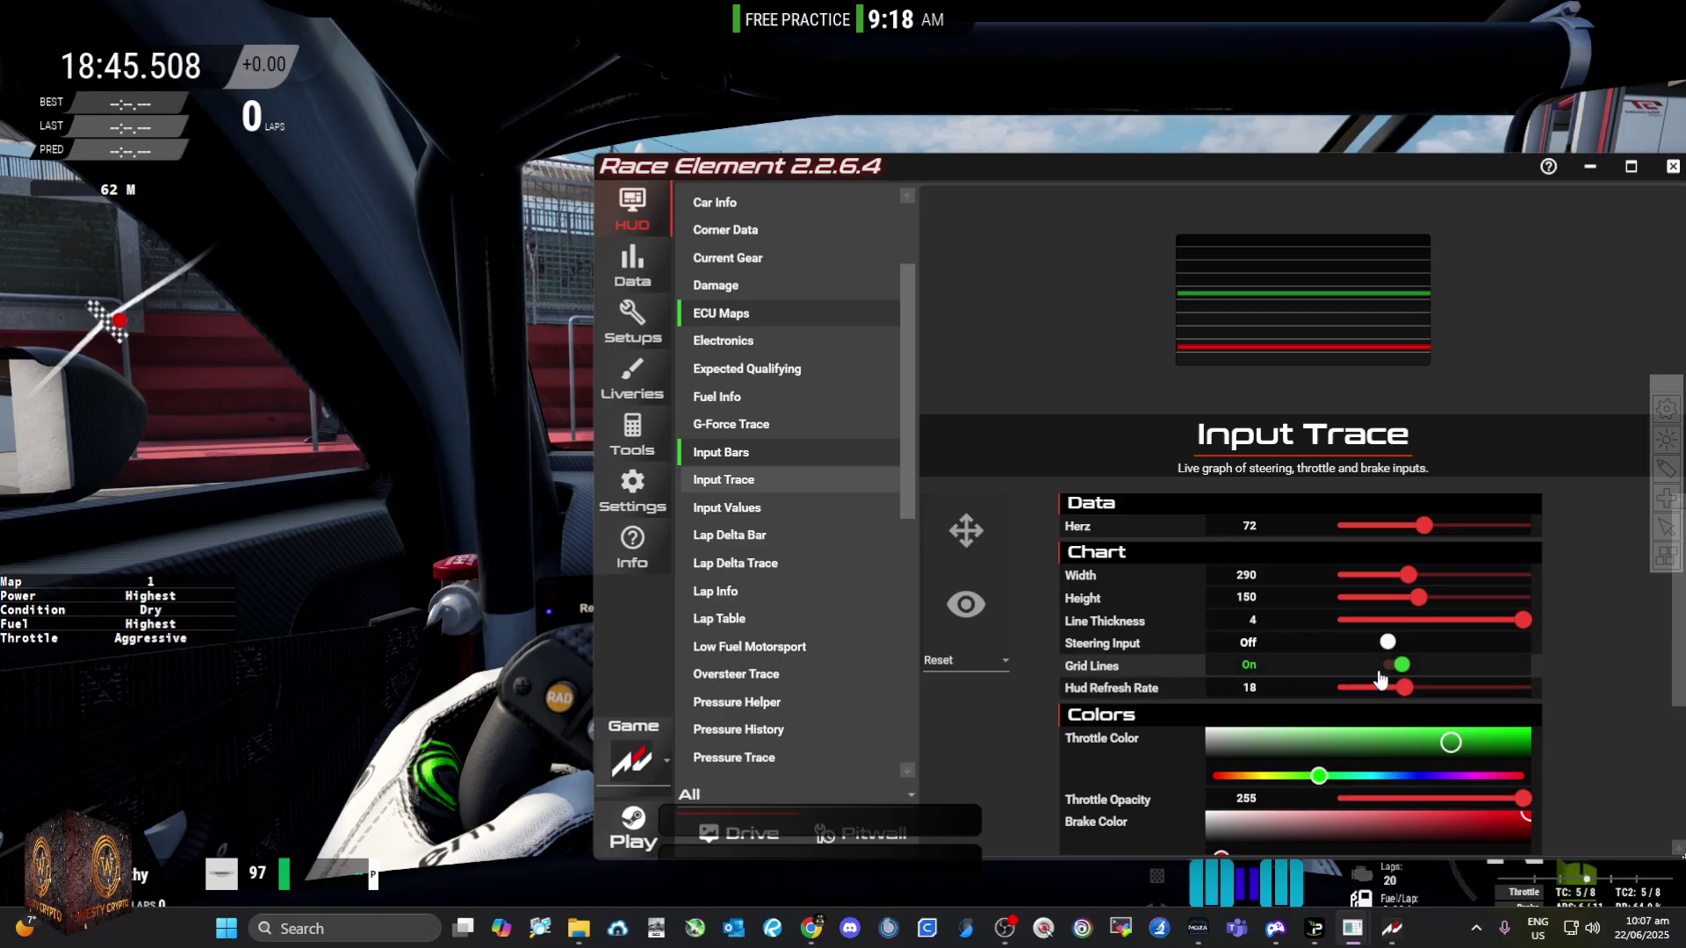
pyautogui.click(1388, 668)
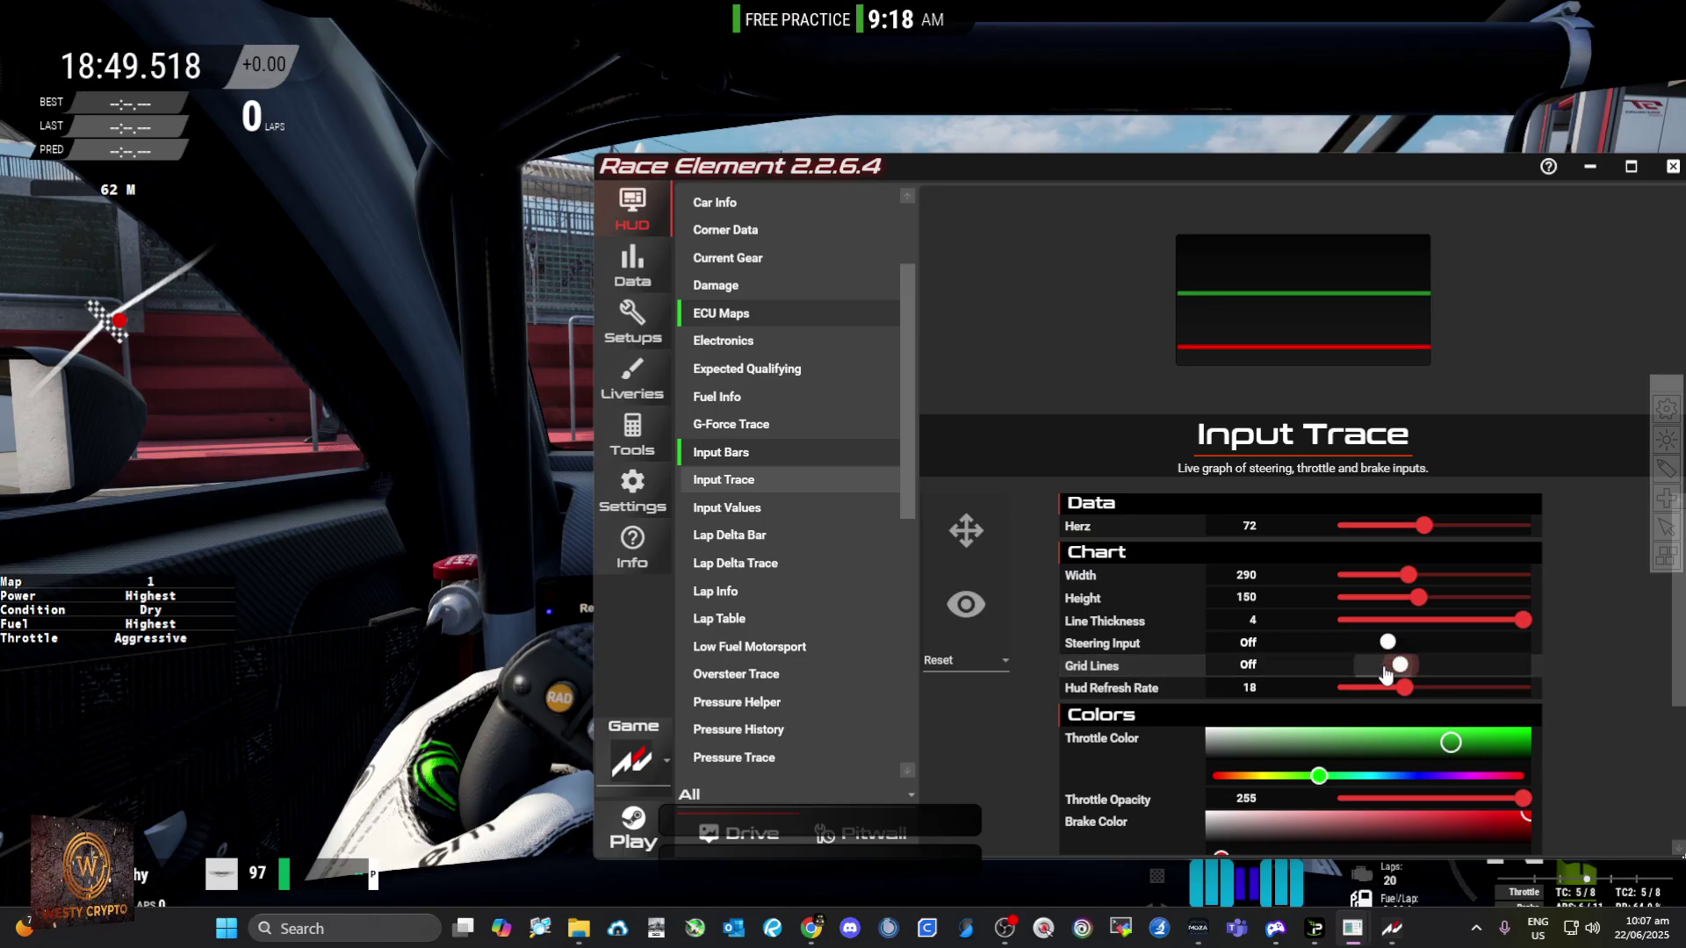
pyautogui.click(1388, 669)
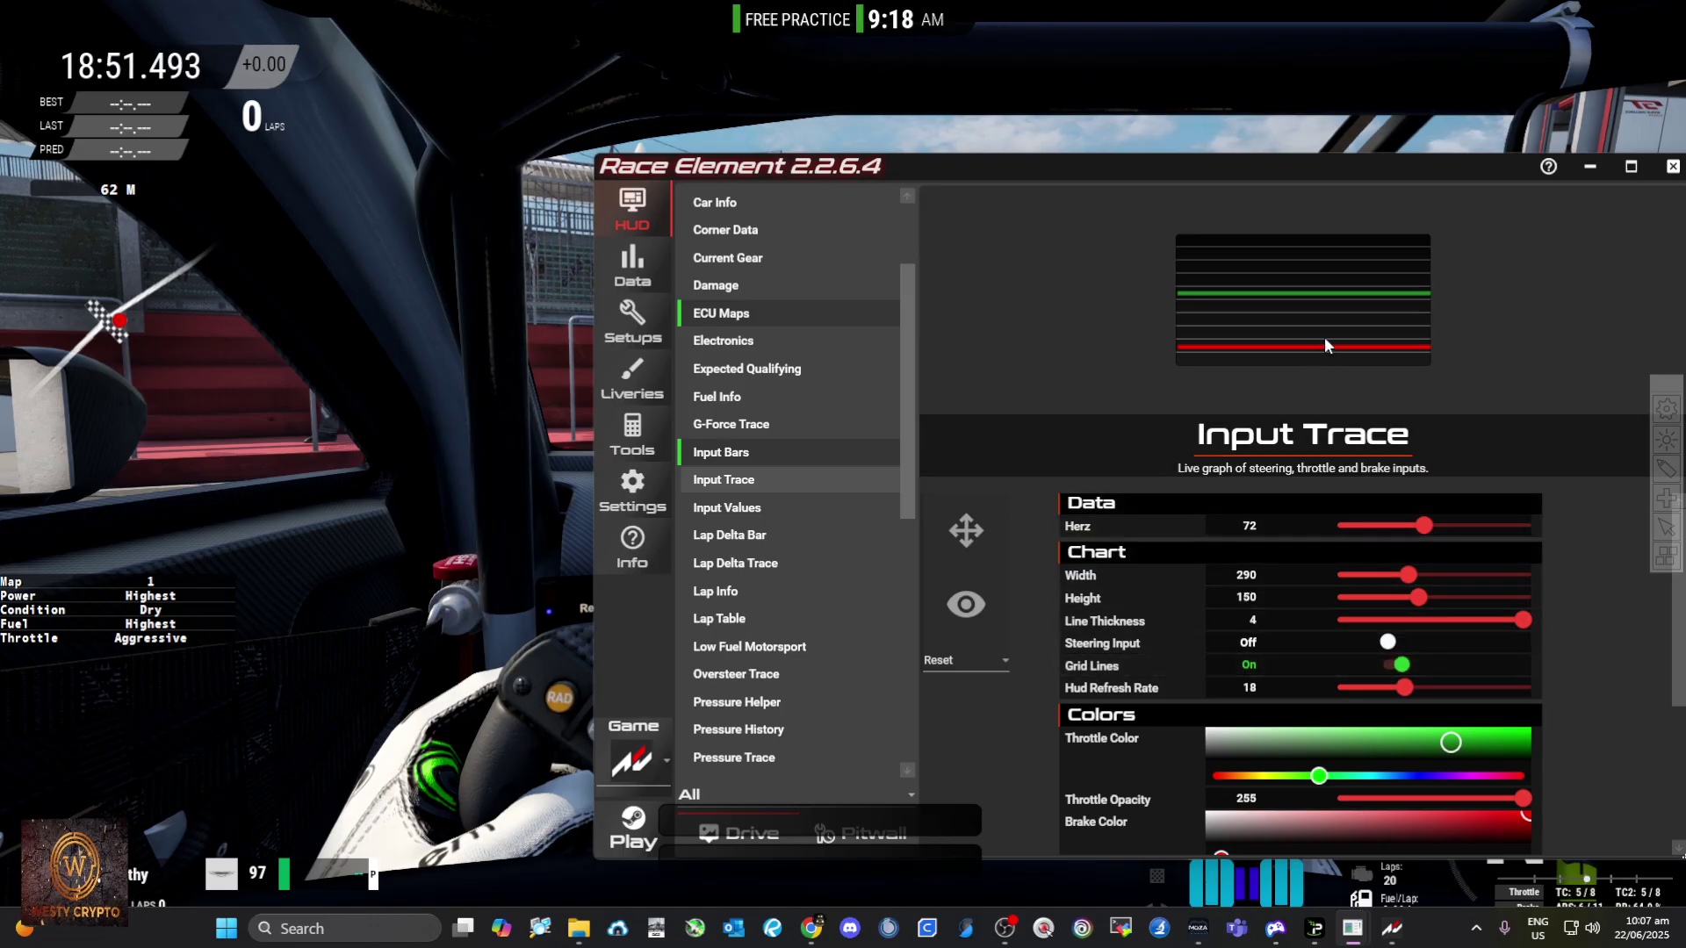
pyautogui.moveTo(1305, 346)
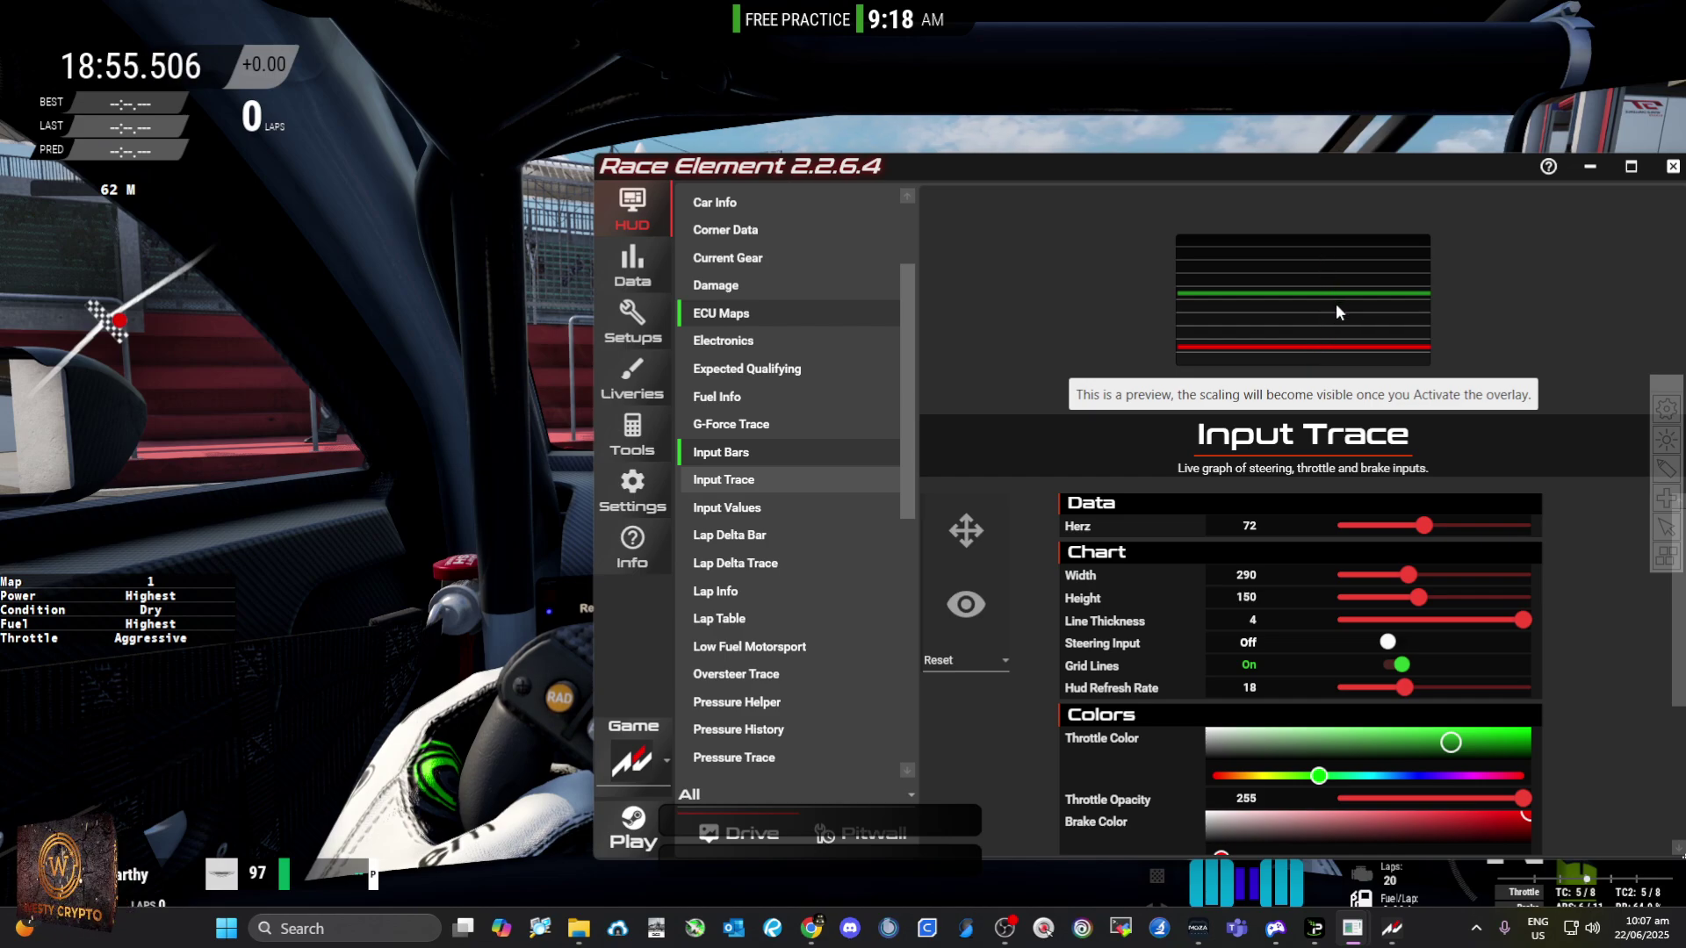
pyautogui.moveTo(1416, 596)
pyautogui.mouseDown()
pyautogui.moveTo(1465, 620)
pyautogui.moveTo(1512, 615)
pyautogui.moveTo(1428, 592)
pyautogui.mouseUp()
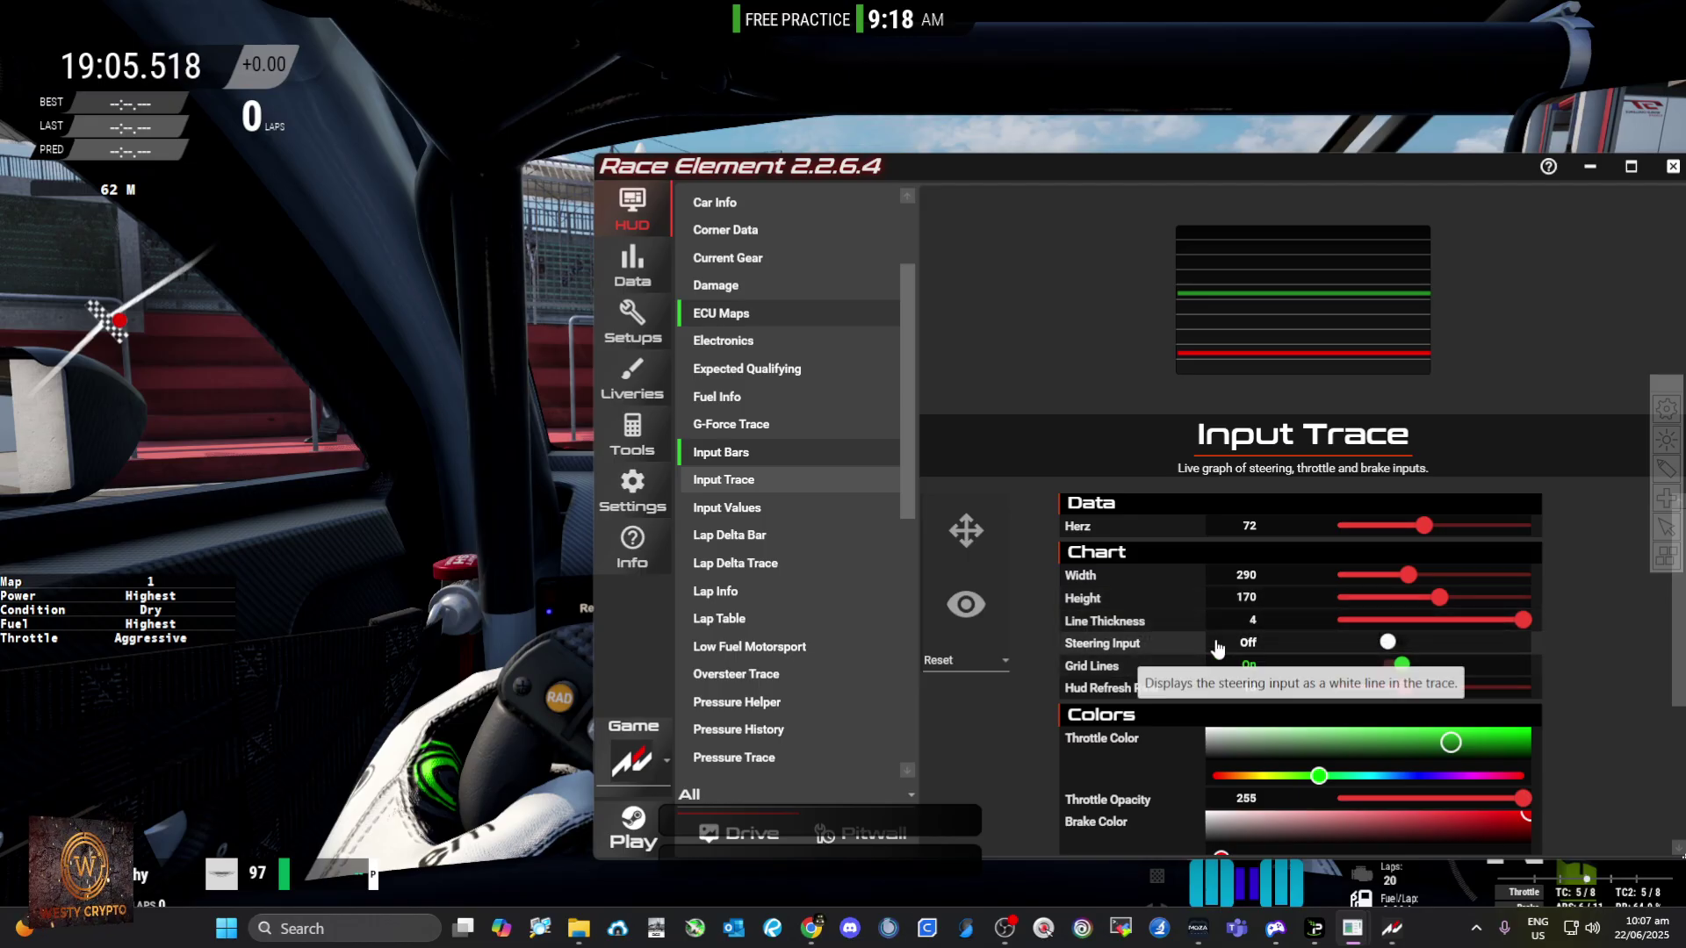
pyautogui.moveTo(1524, 628); pyautogui.dragTo(1438, 630)
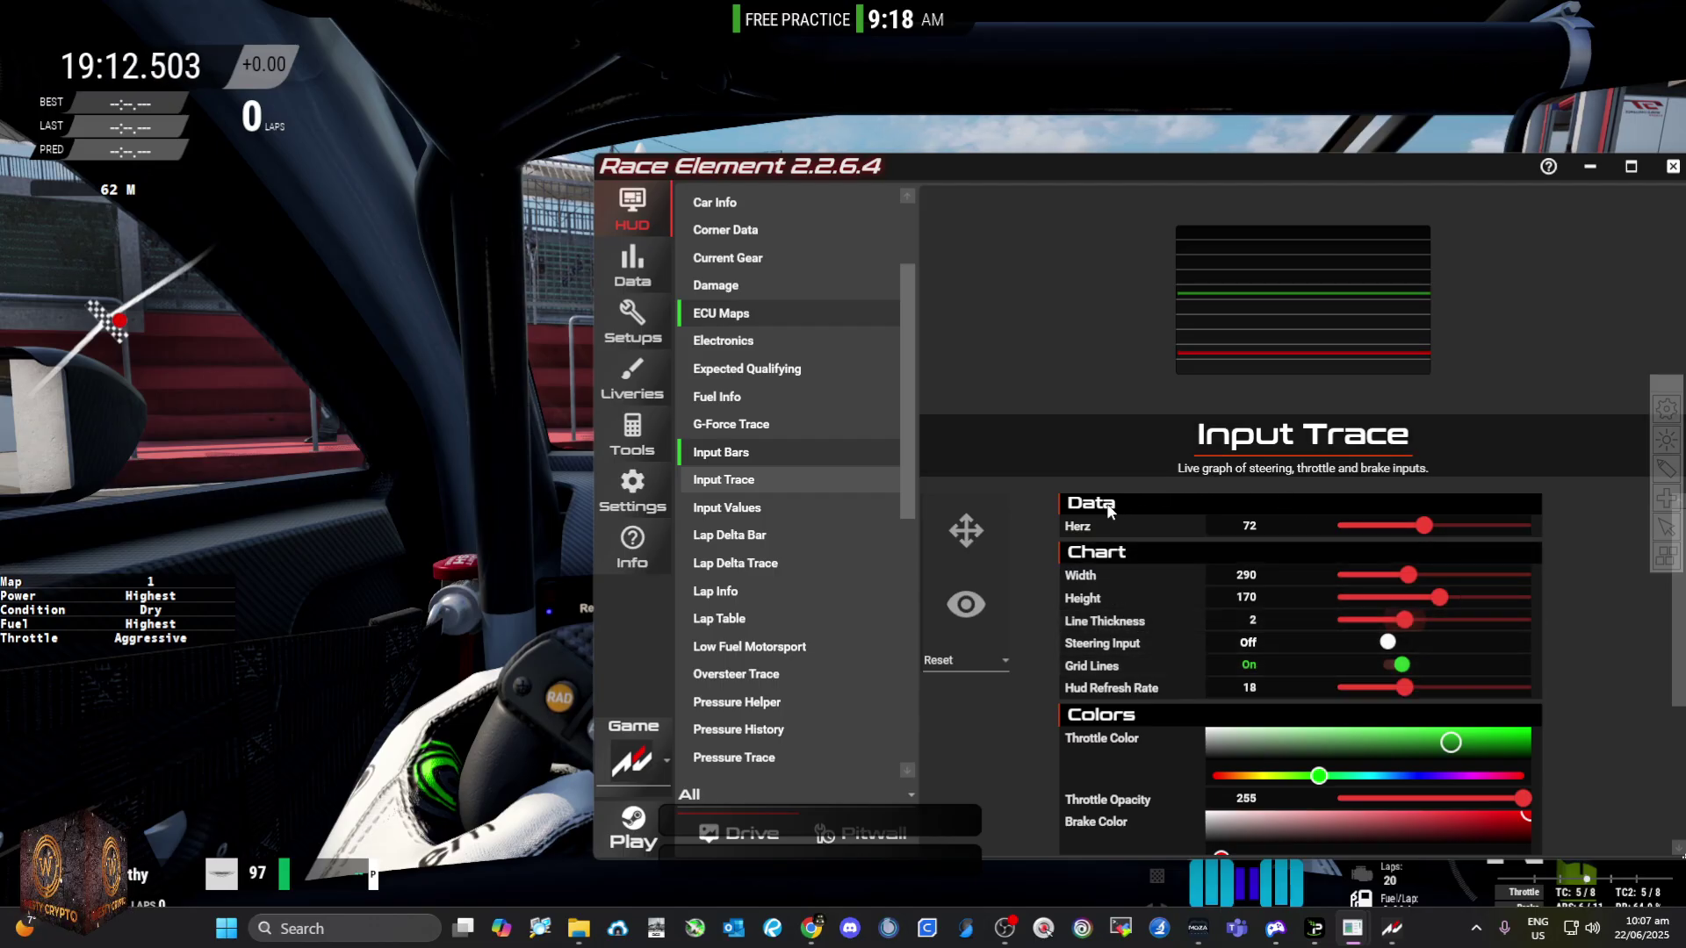
# Step: Switch movement mode on and off, then activate the Input Trace HUD, toggling it off and on again to check its display
pyautogui.click(969, 530)
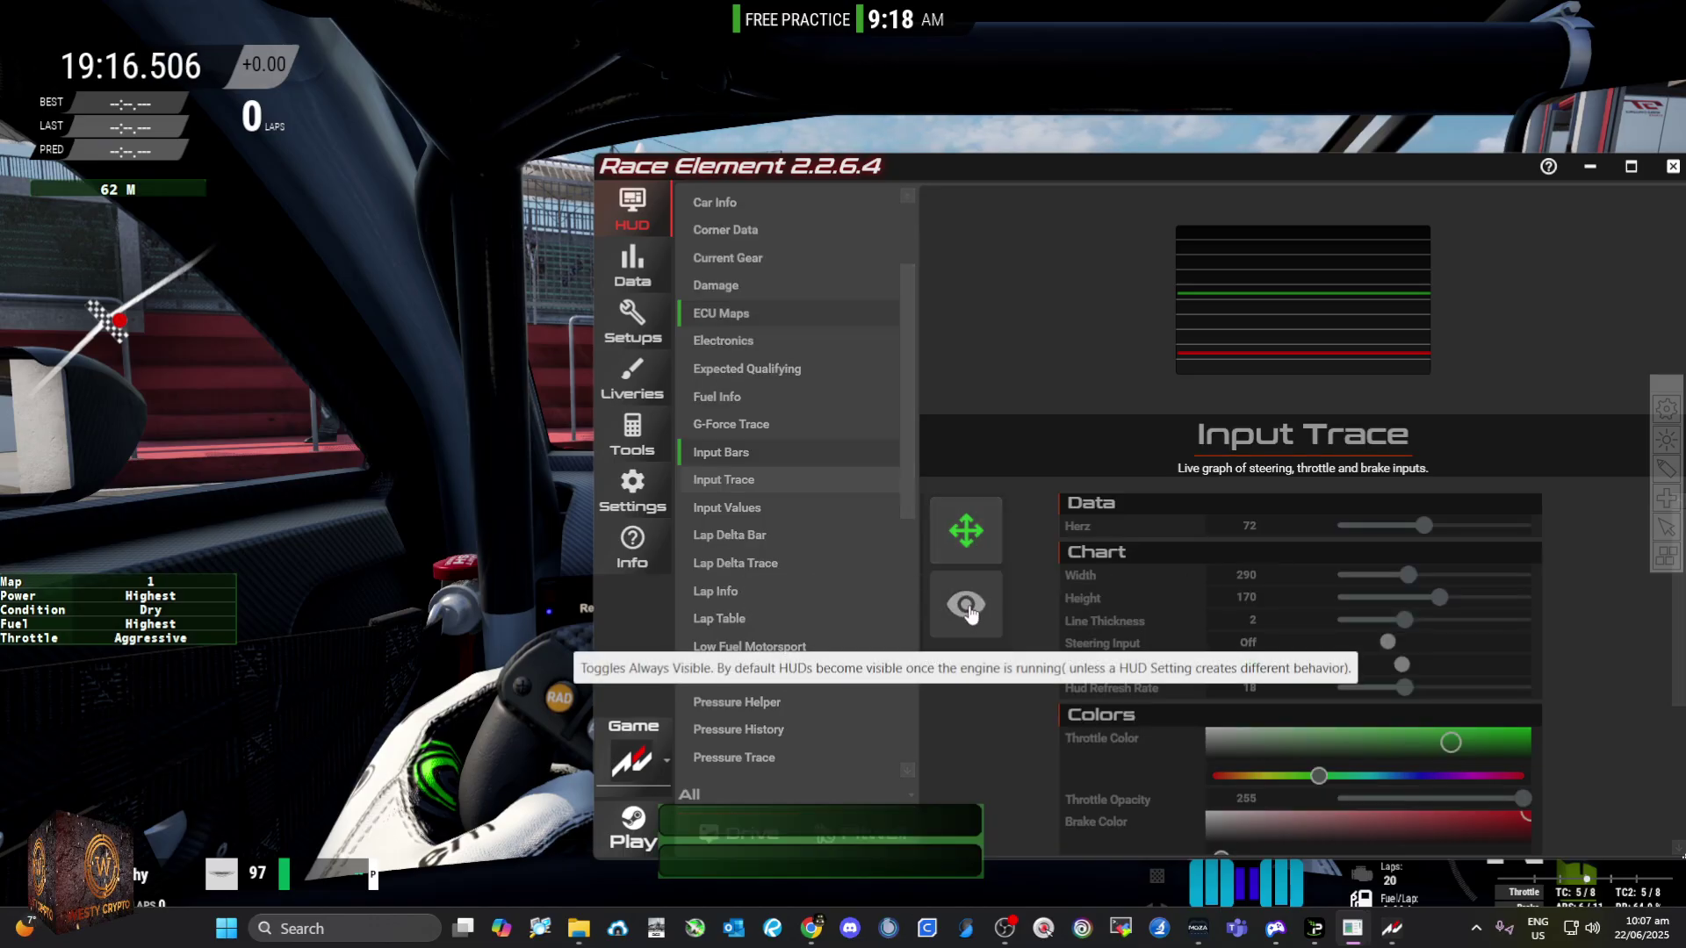
pyautogui.click(1240, 447)
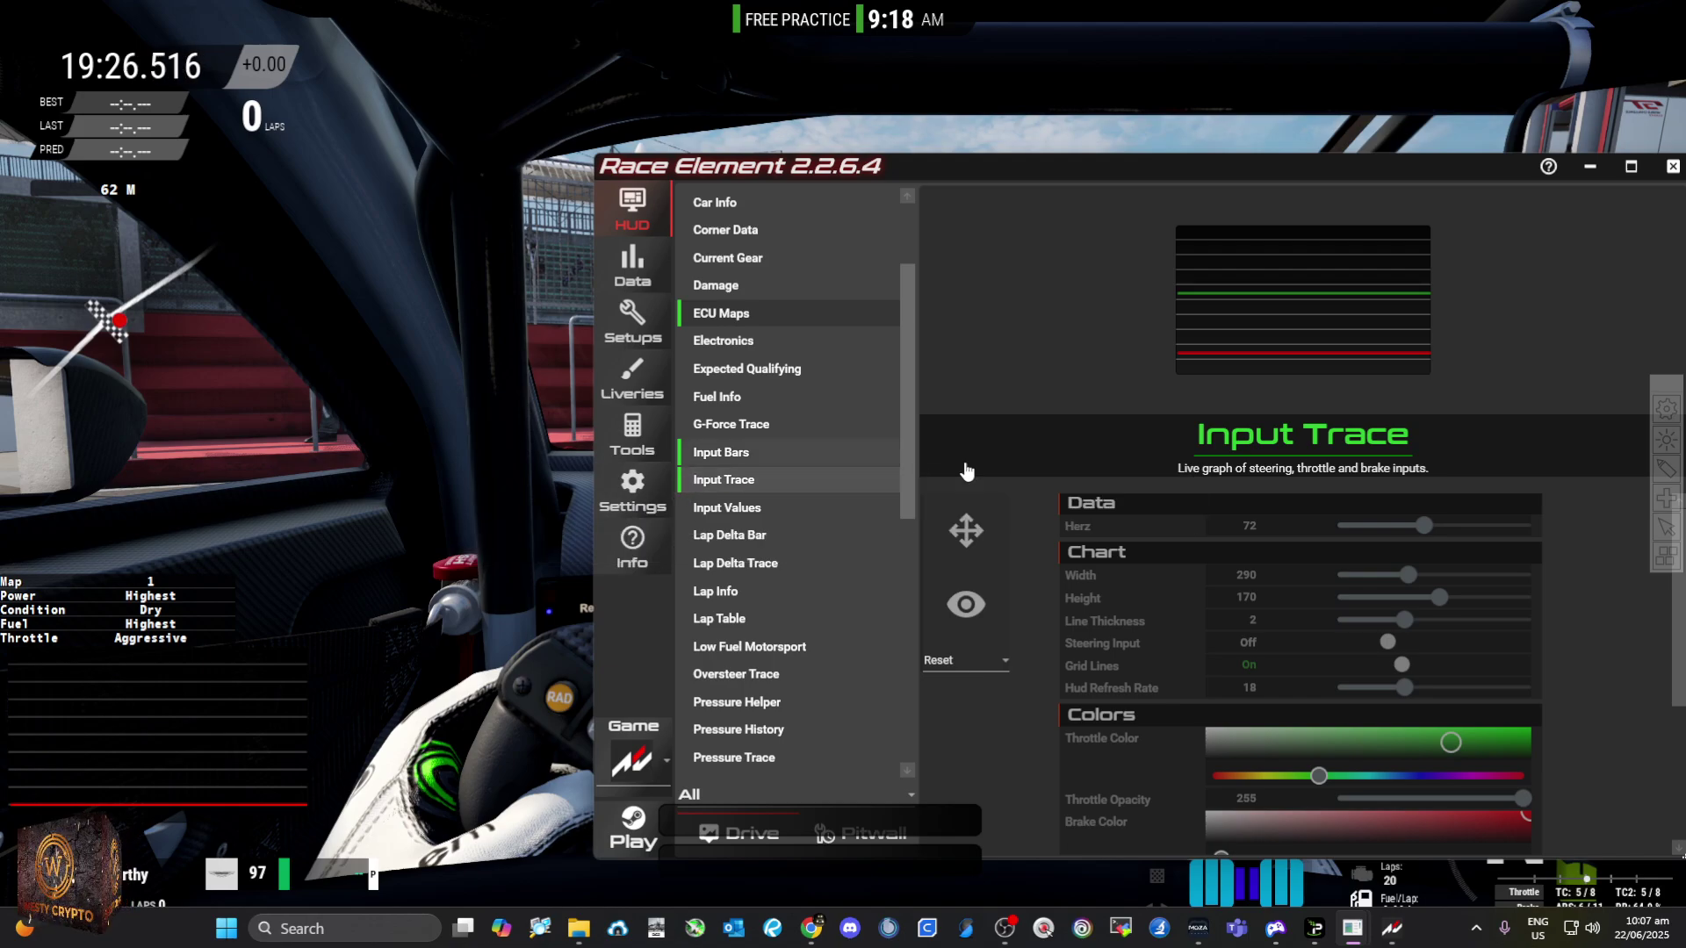
pyautogui.click(1230, 454)
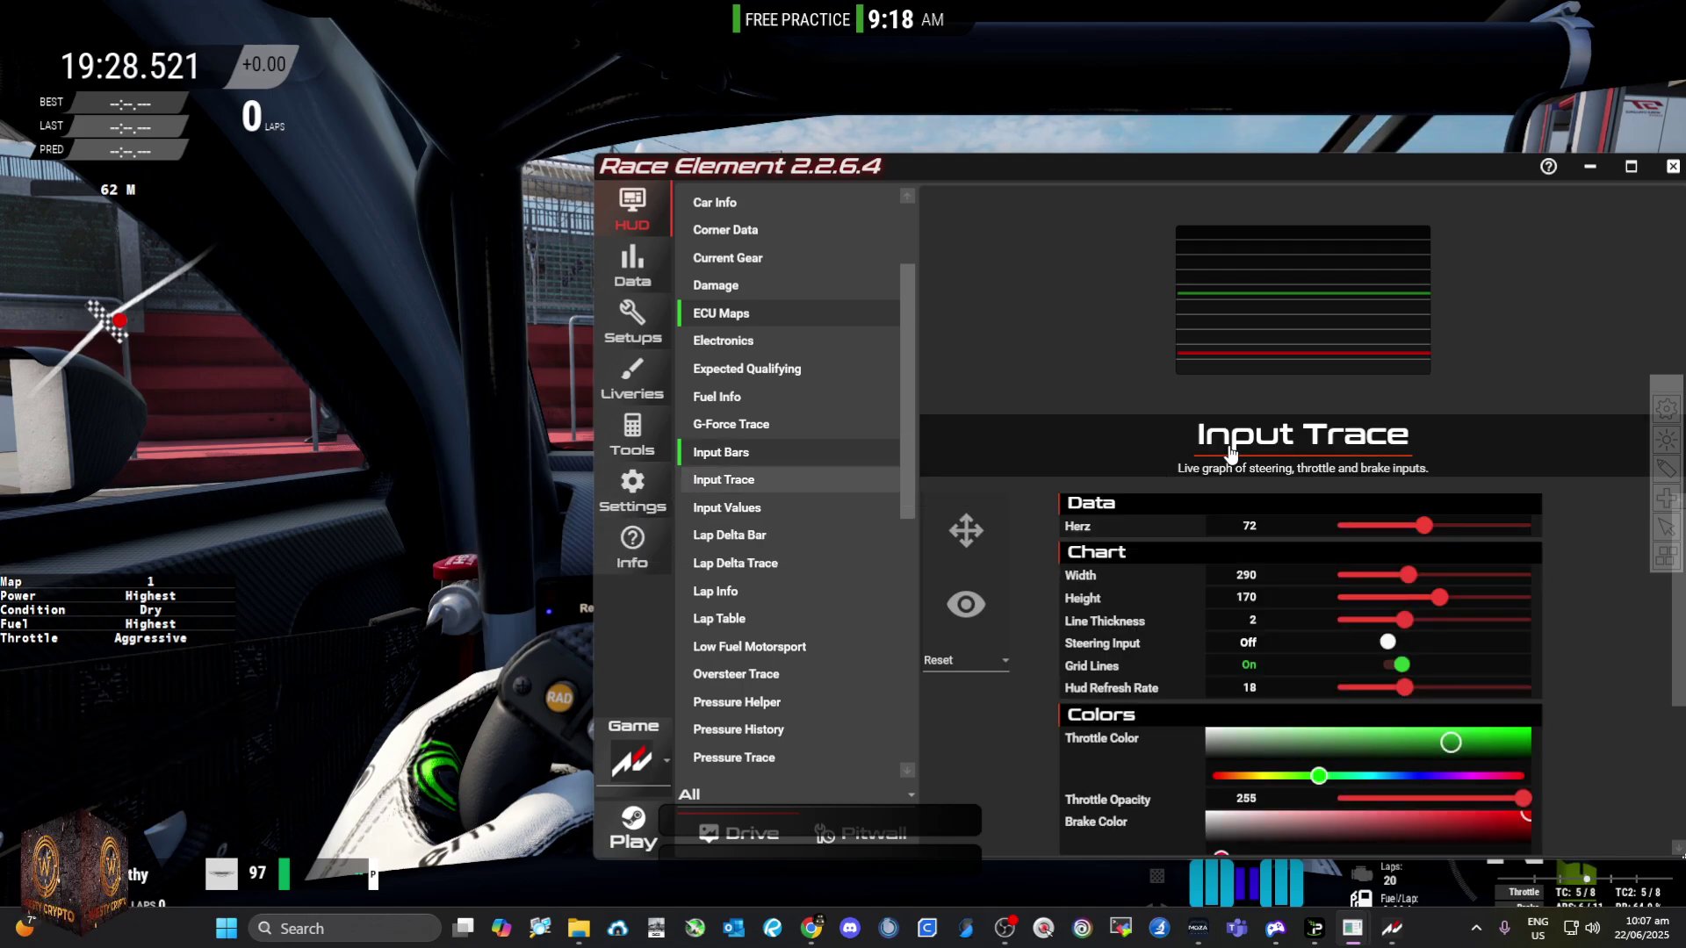
pyautogui.click(1230, 452)
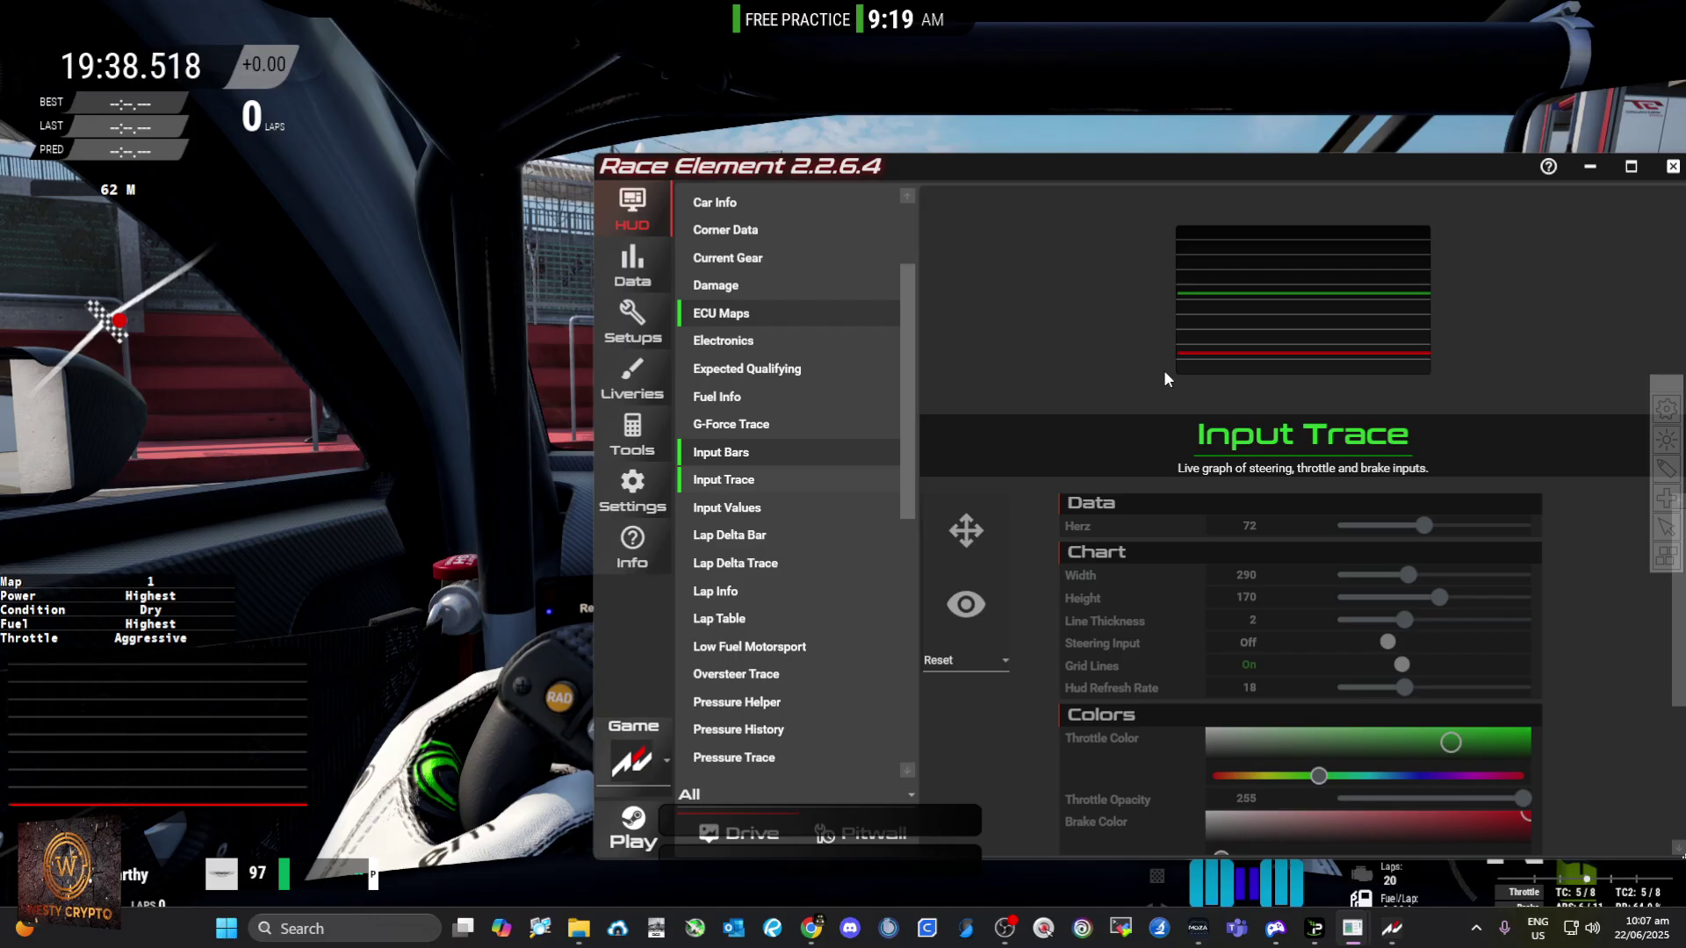
# Step: Filter the HUD list to the Car category and preview the Damage, Electronics, Fuel Info, Tyre Info and Car Info overlays
pyautogui.moveTo(902, 473); pyautogui.dragTo(904, 631)
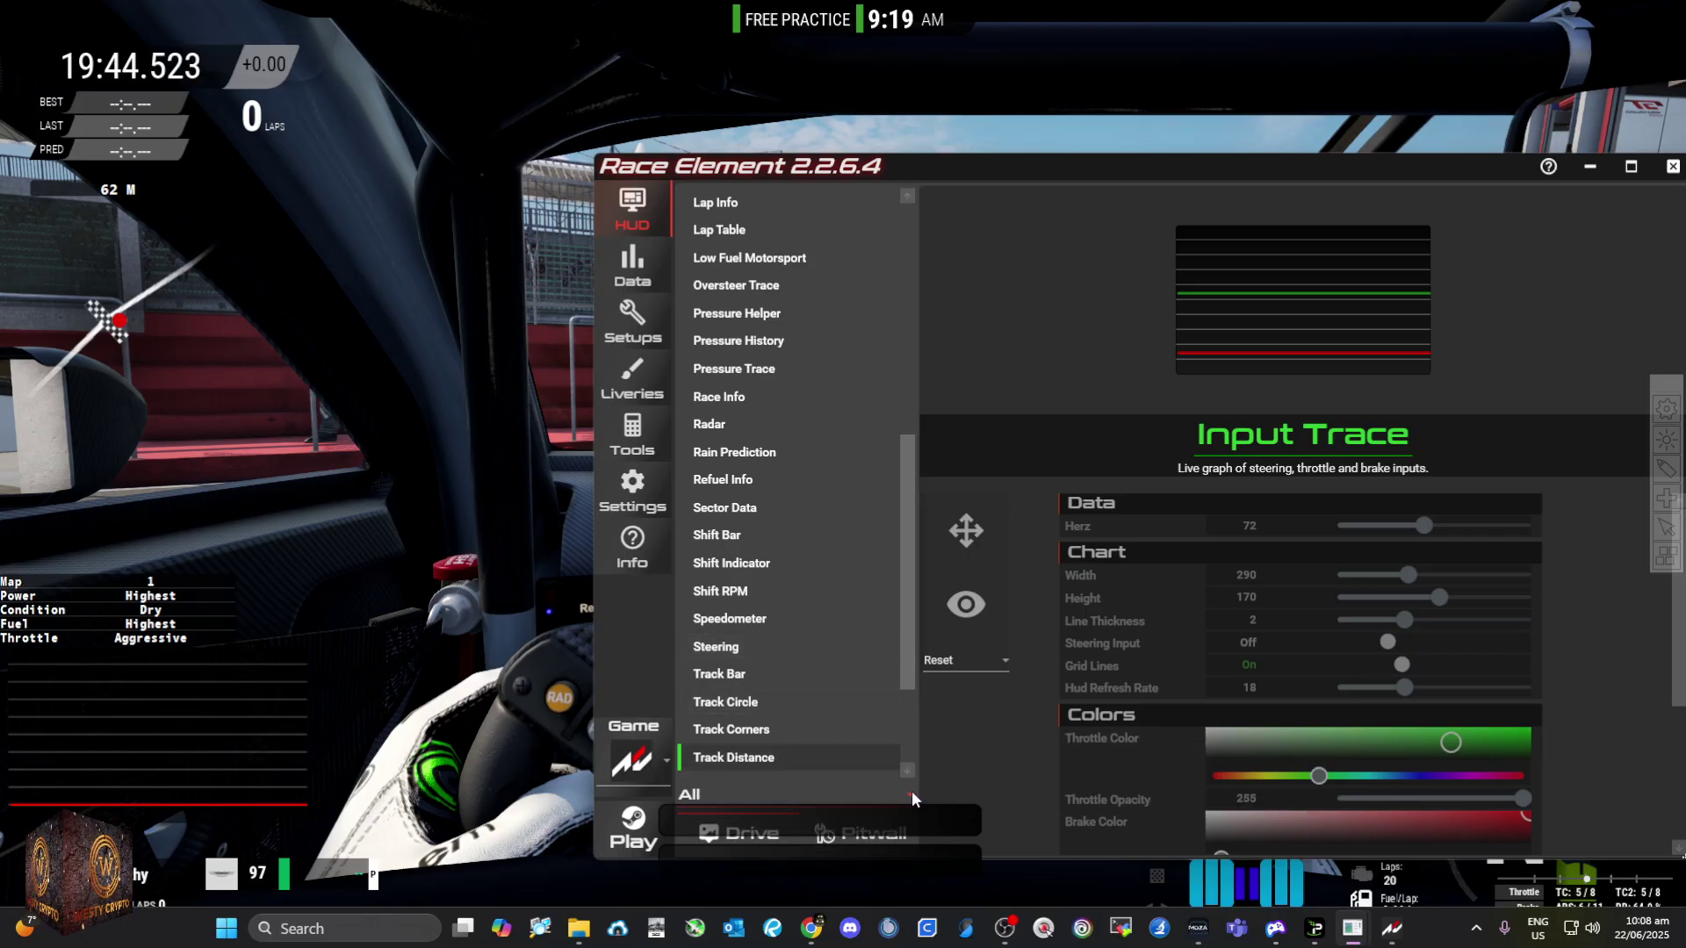
pyautogui.click(910, 792)
pyautogui.click(797, 602)
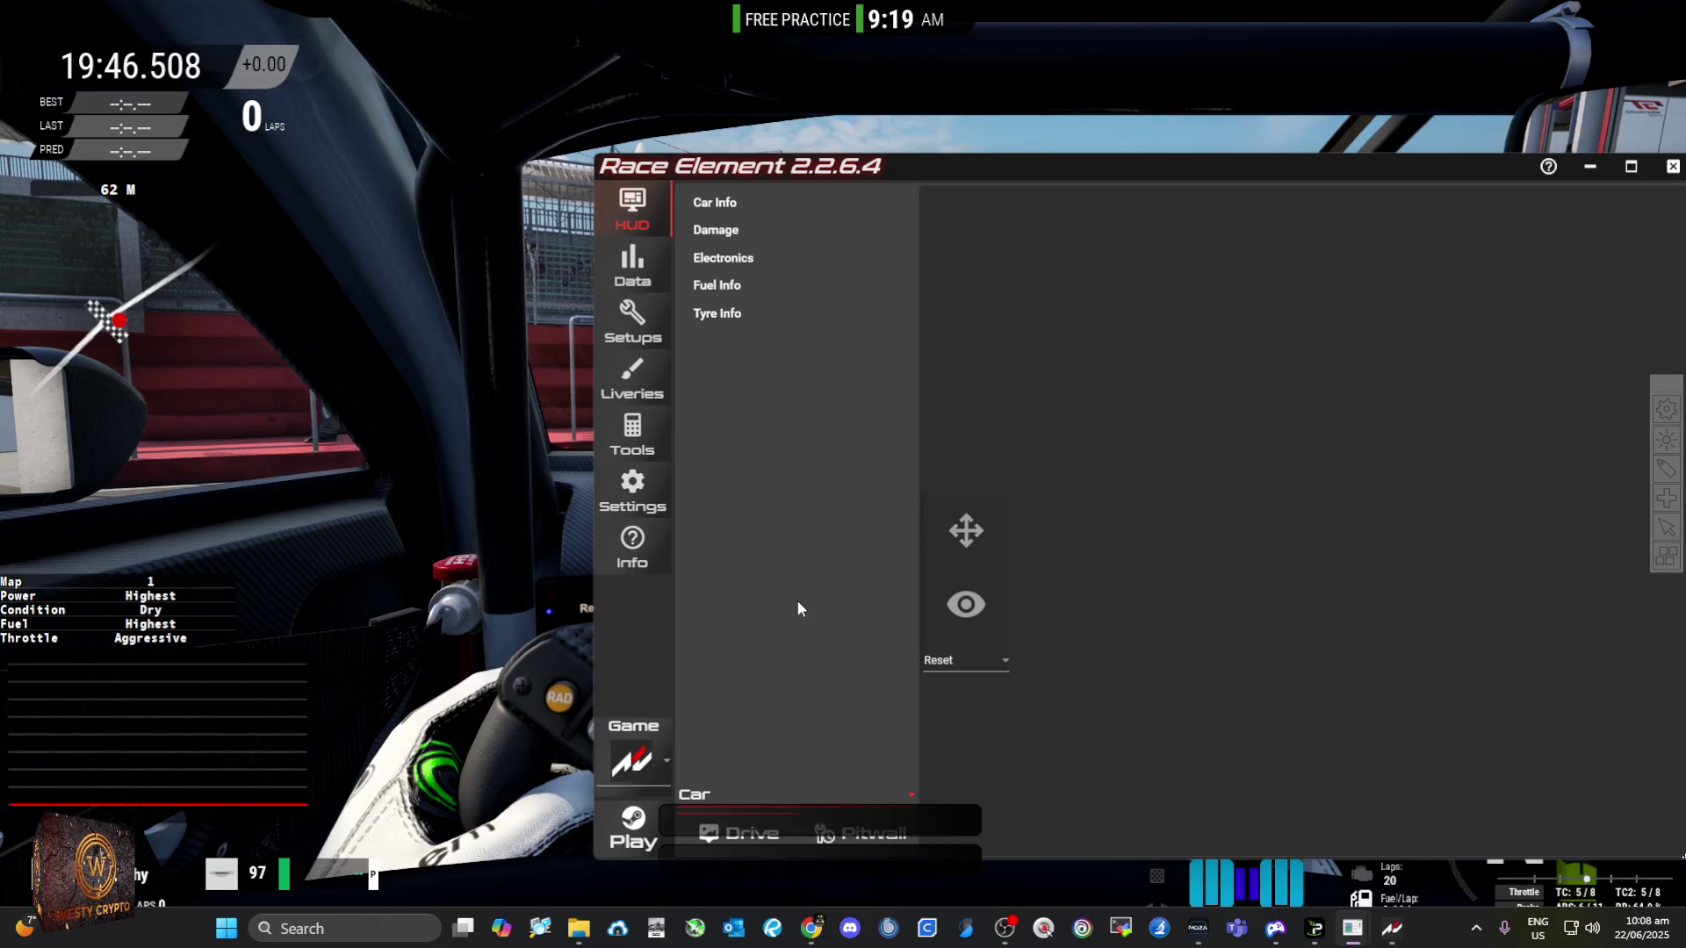
pyautogui.click(728, 235)
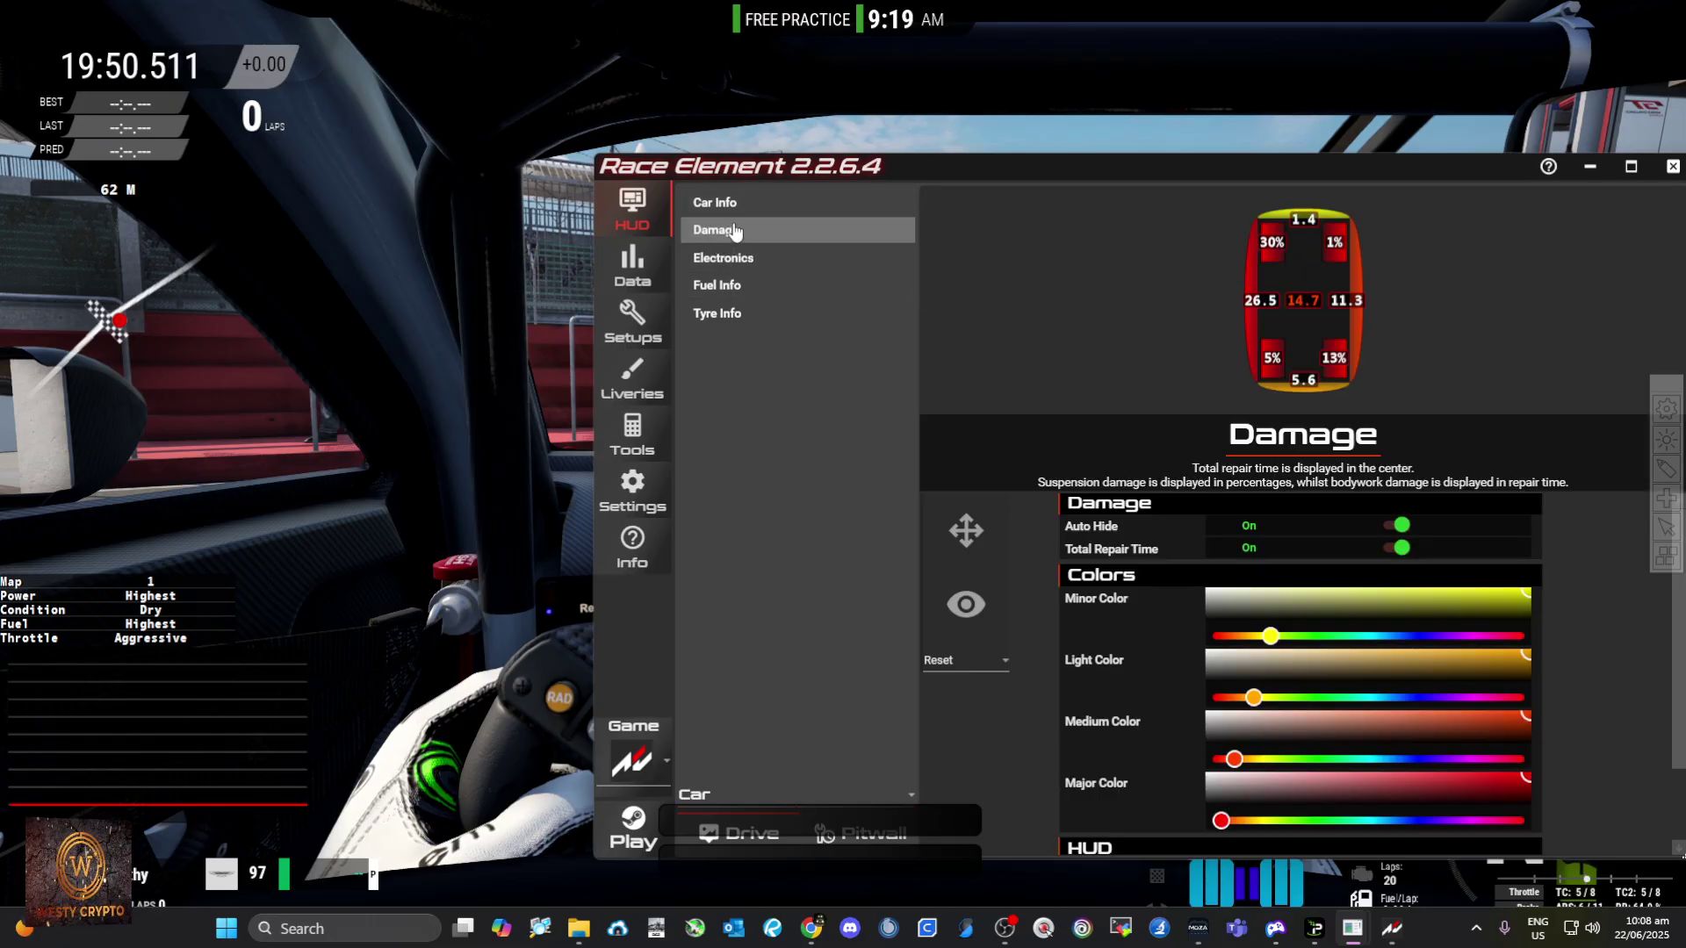
pyautogui.click(732, 260)
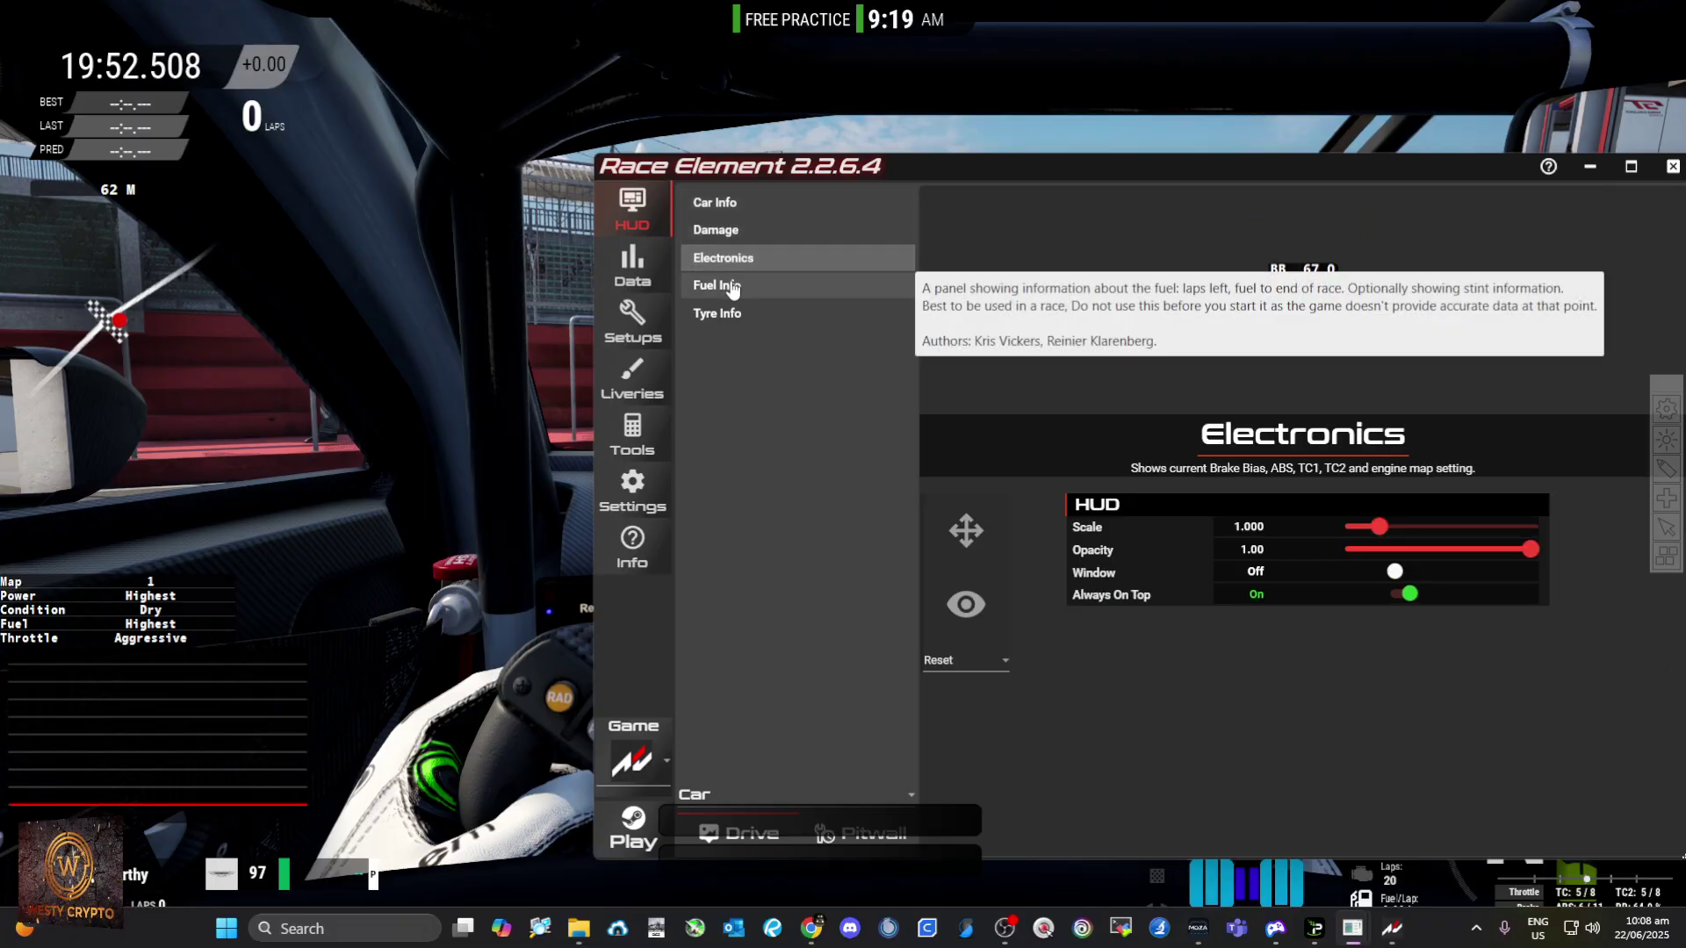
pyautogui.click(732, 287)
pyautogui.click(734, 313)
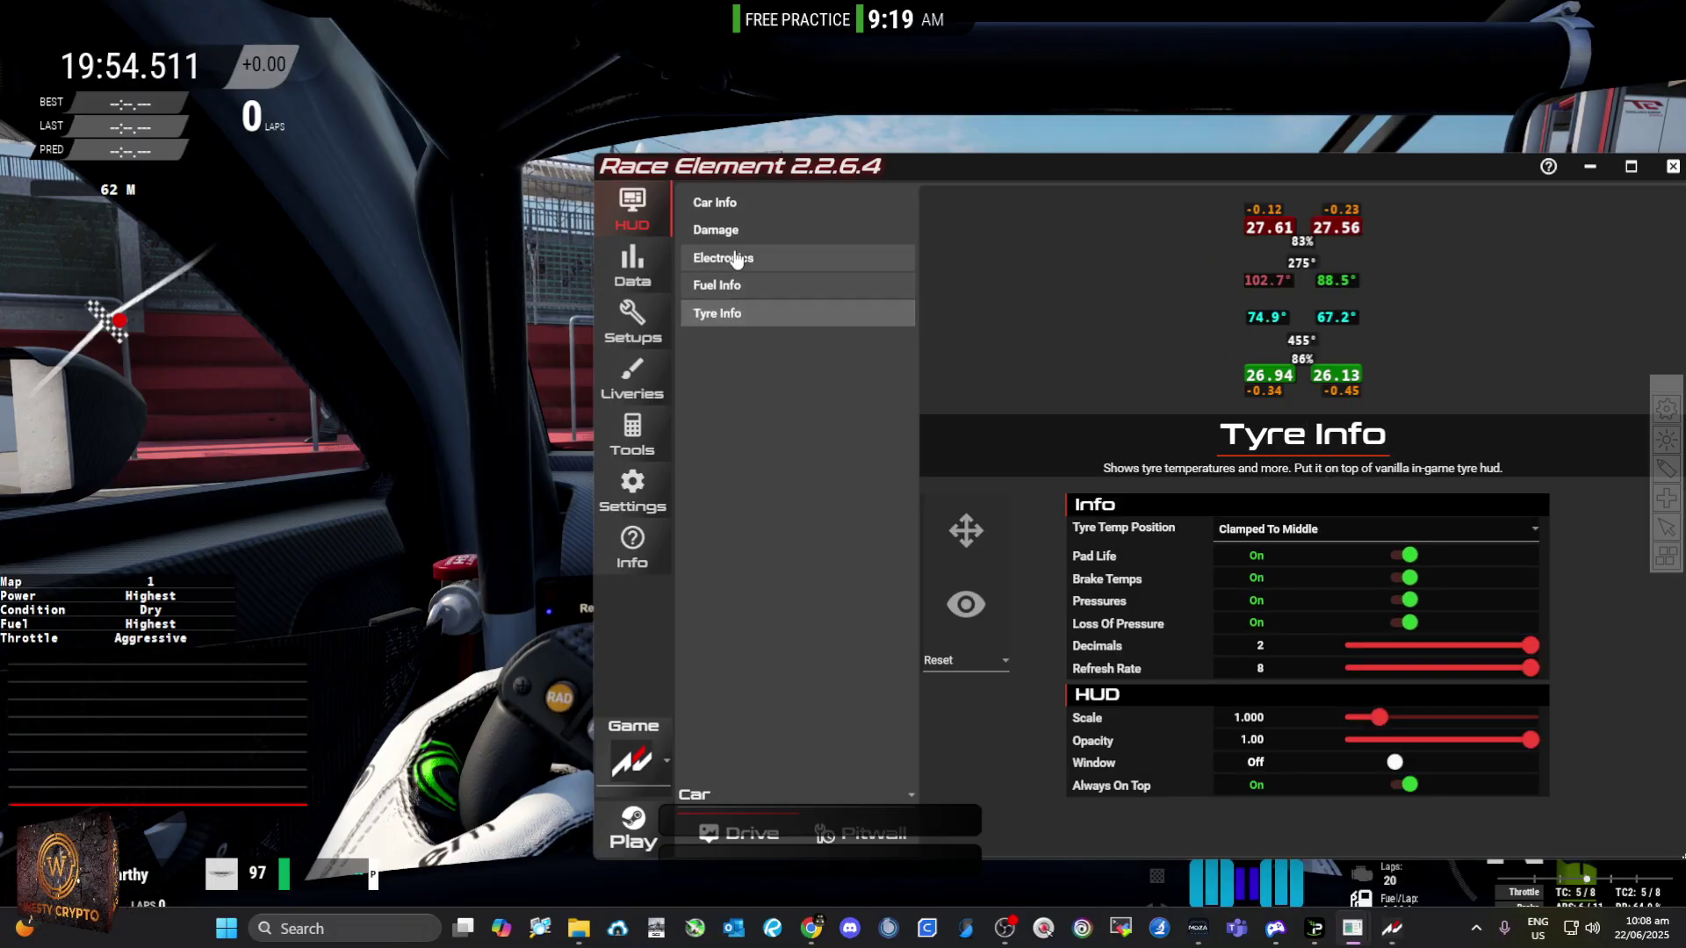
pyautogui.click(727, 205)
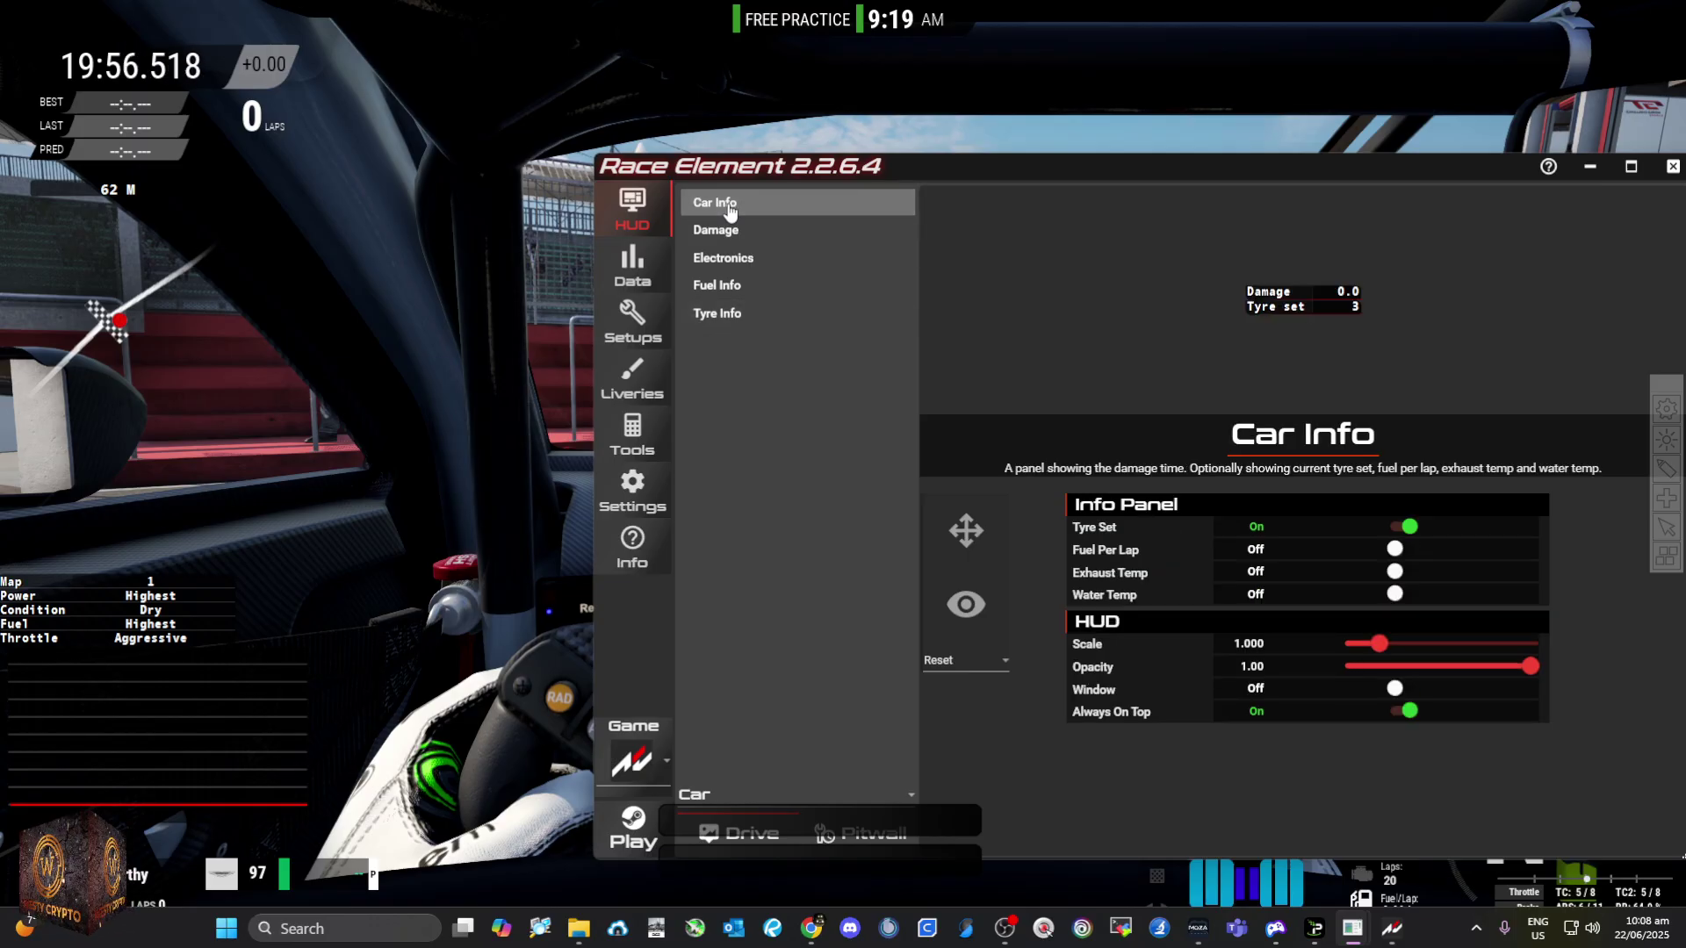
# Step: Activate the Damage HUD and reposition its overlay directly above the ECU Maps overlay, then lock movement and review its settings
pyautogui.click(734, 231)
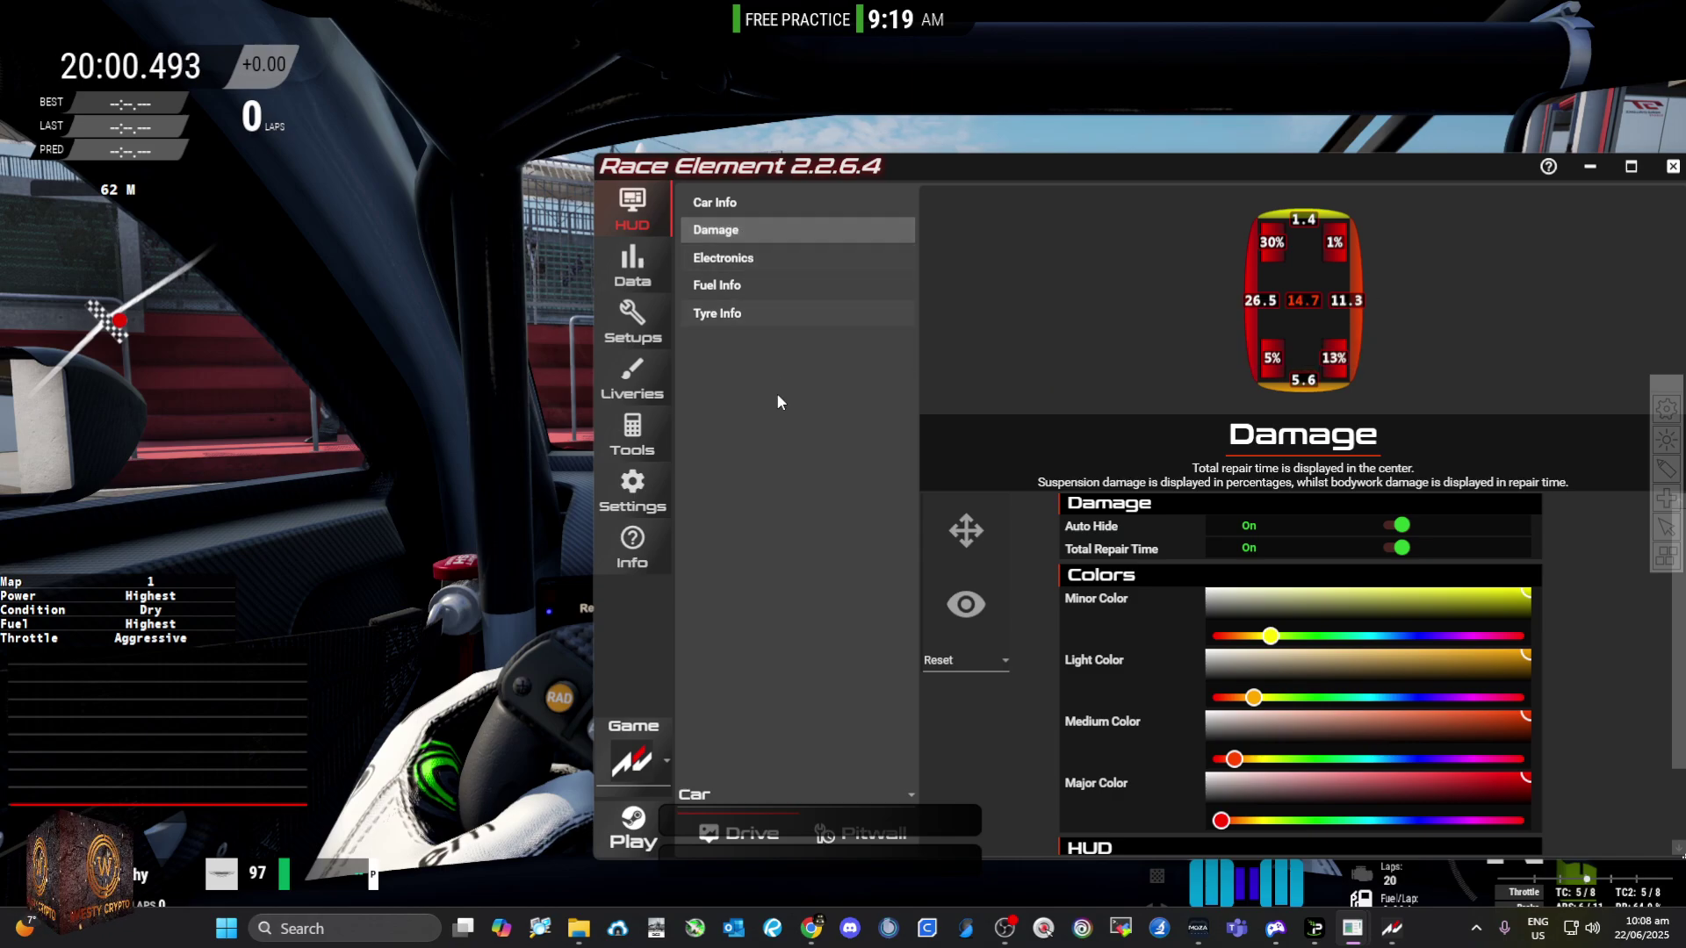
pyautogui.click(742, 236)
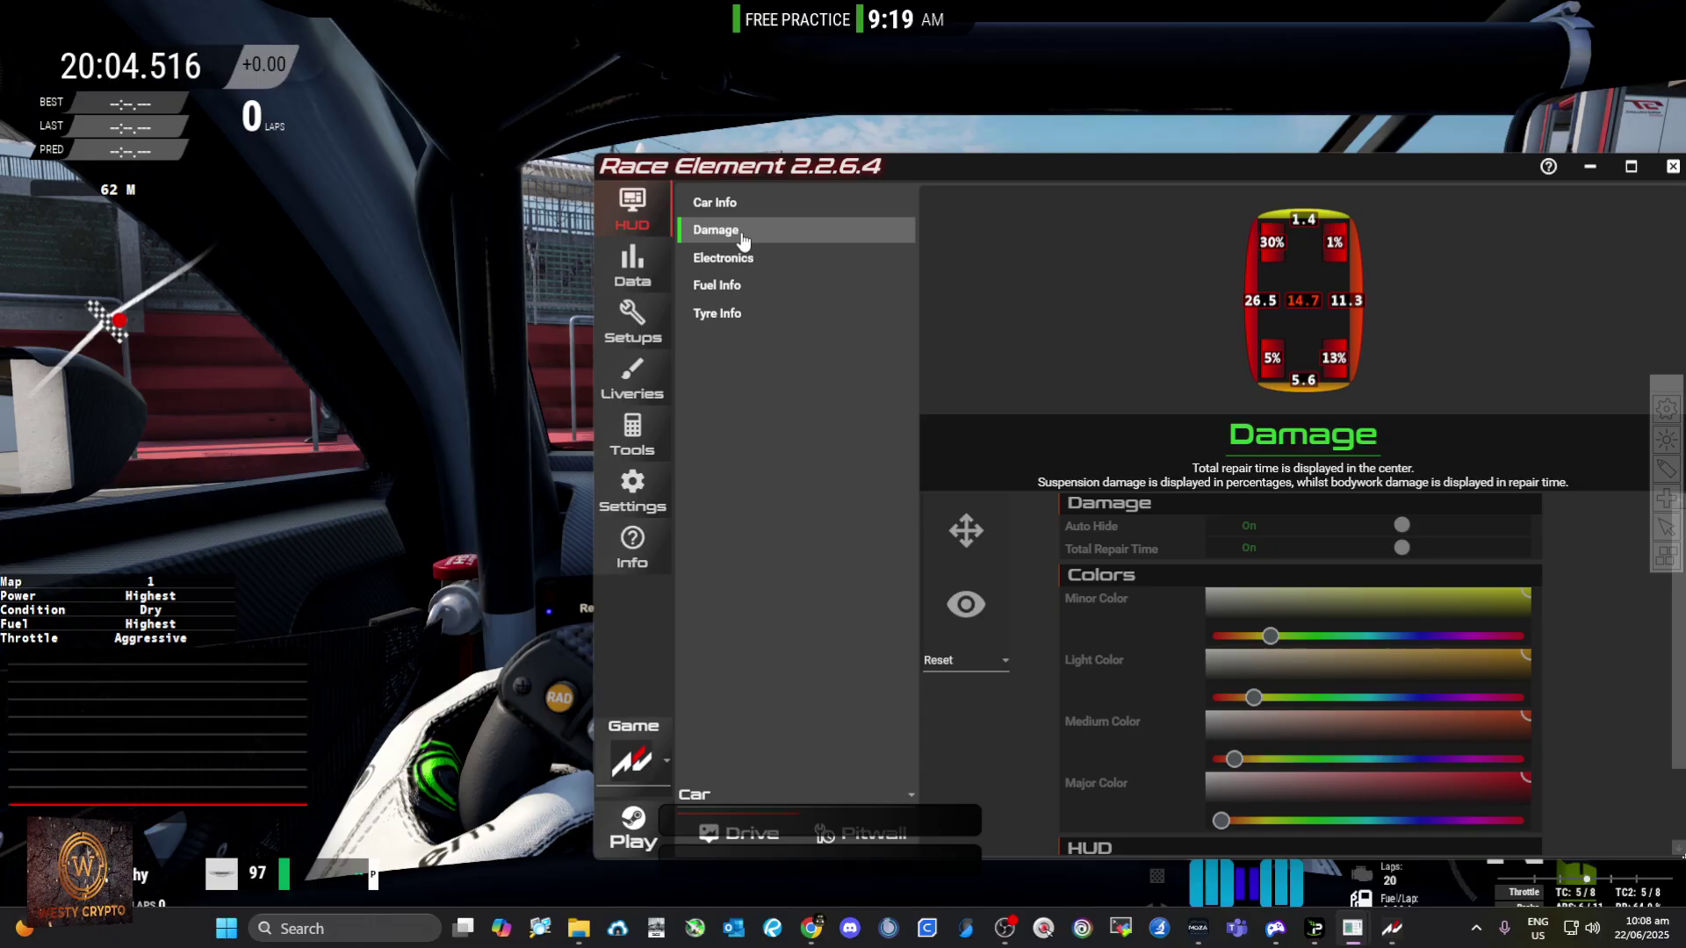
pyautogui.click(966, 533)
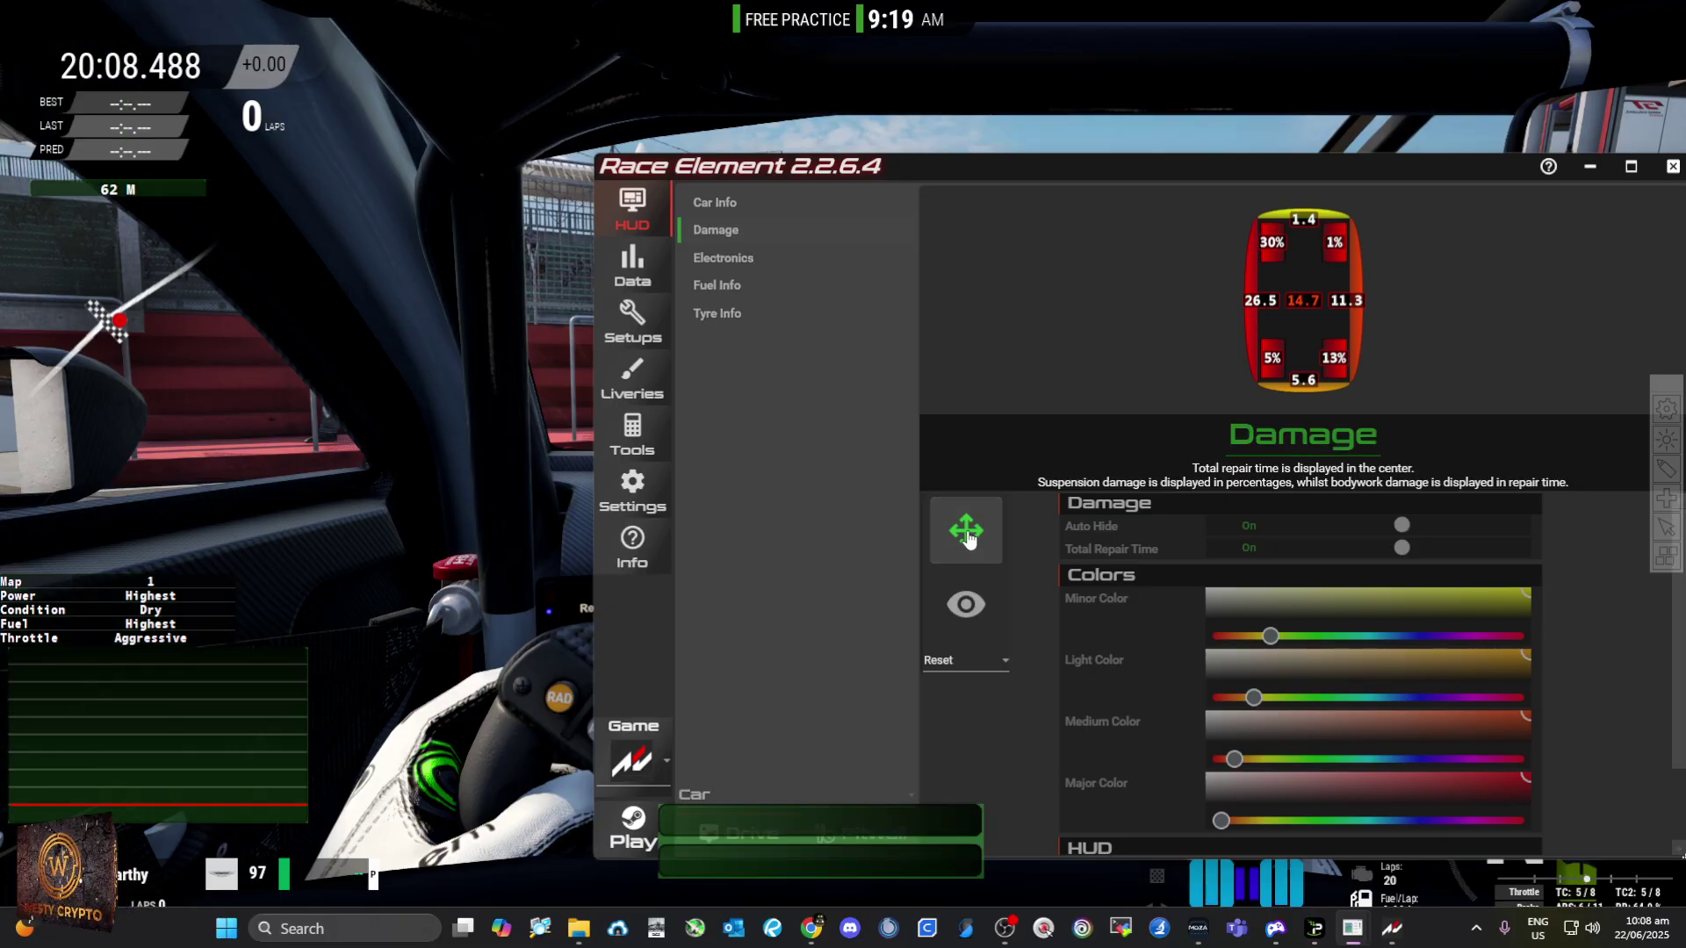
pyautogui.moveTo(42, 96); pyautogui.dragTo(192, 462)
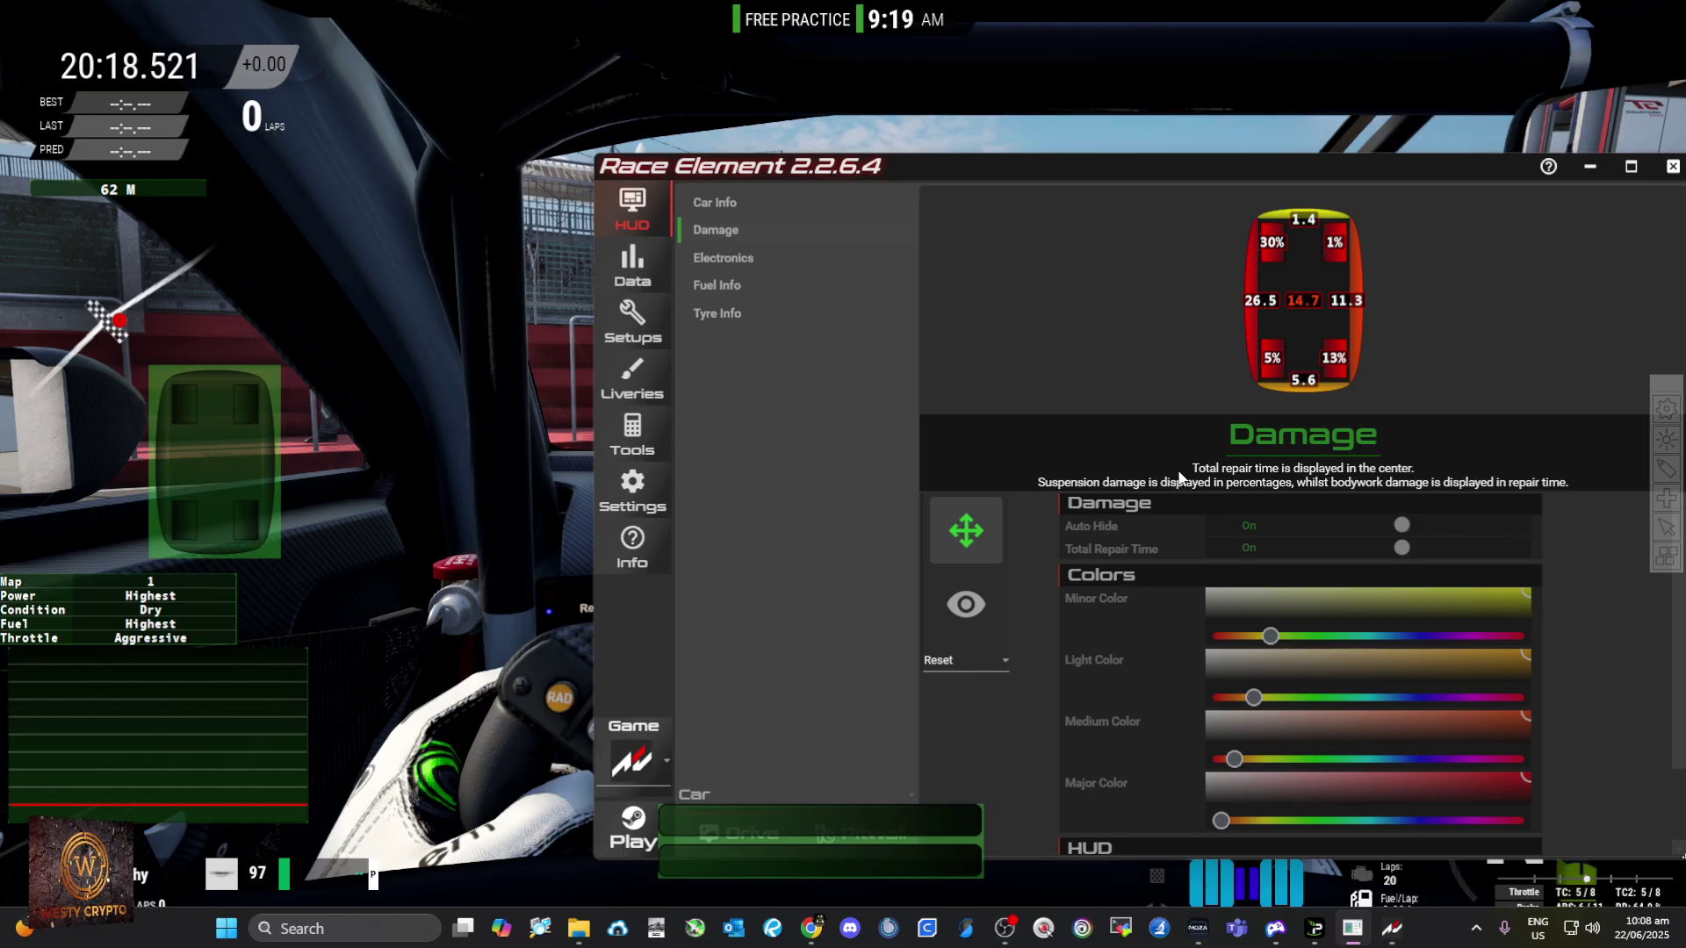
pyautogui.click(968, 537)
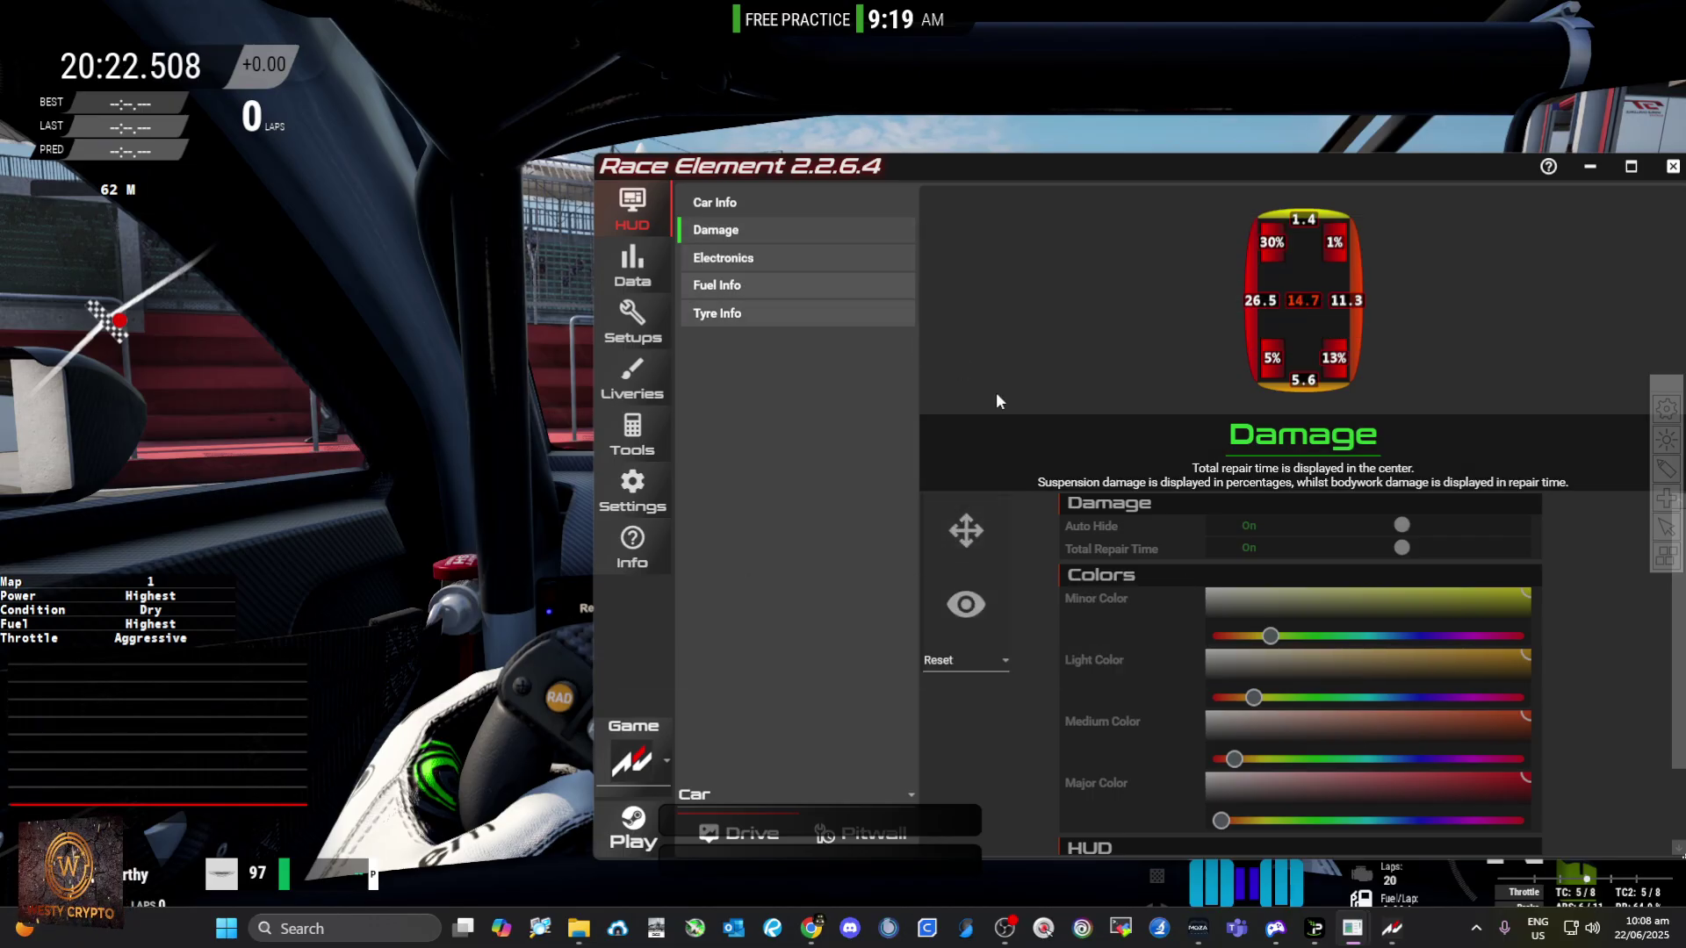
pyautogui.scroll(-2, 1440, 637)
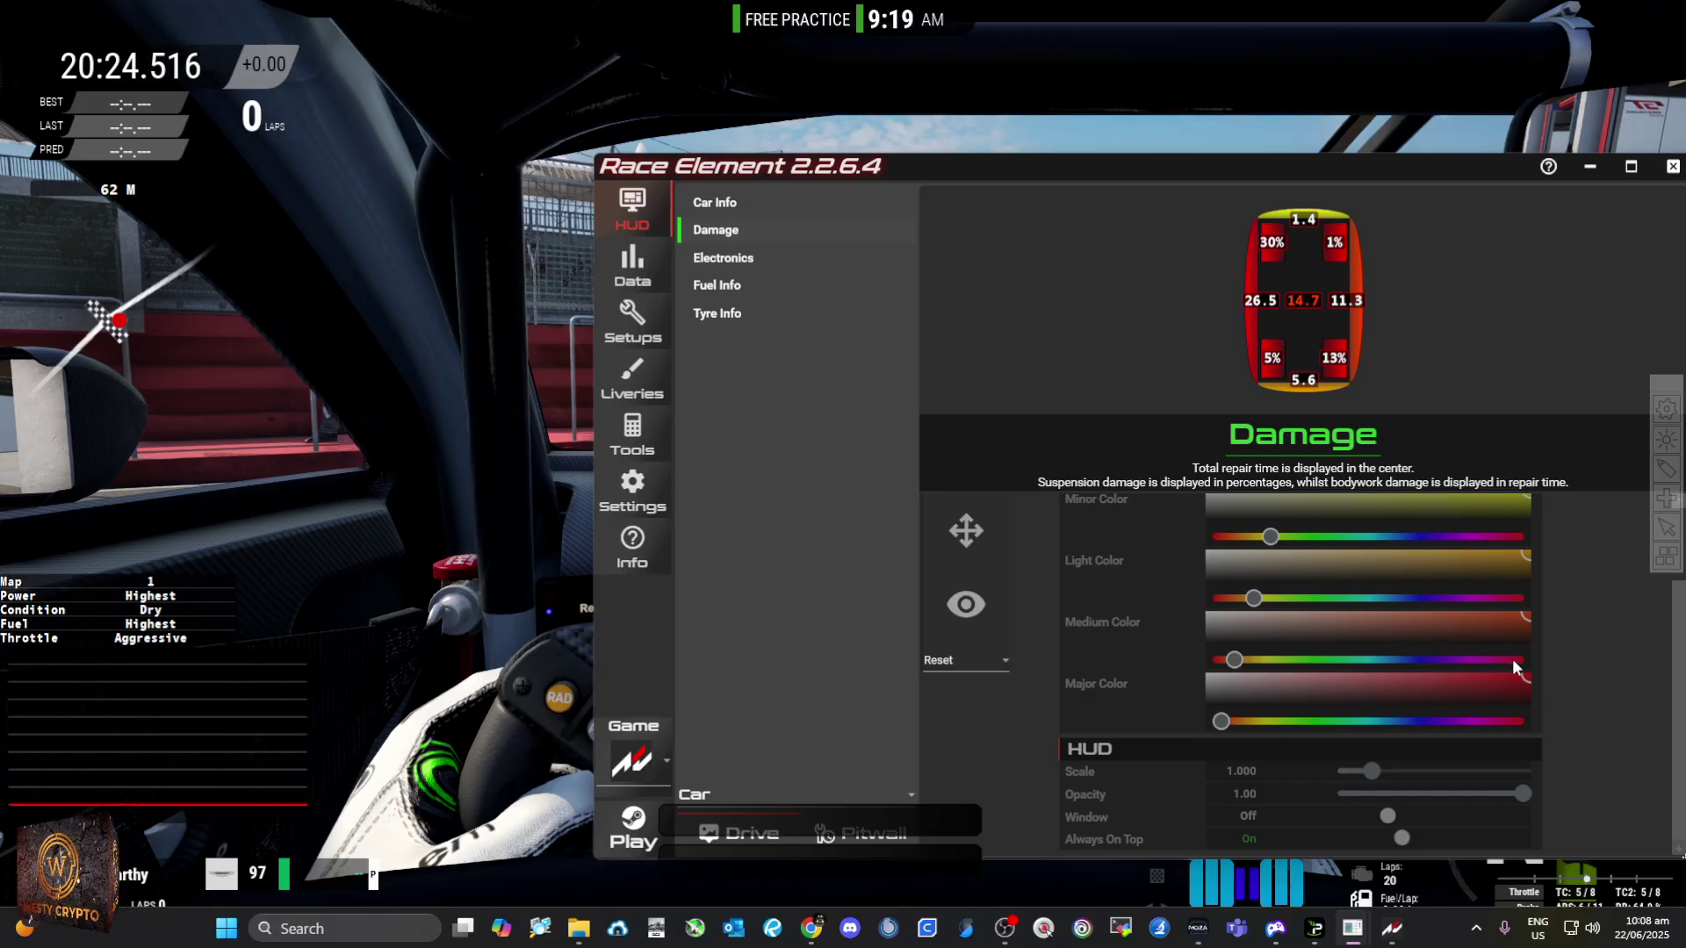
pyautogui.scroll(2, 1356, 703)
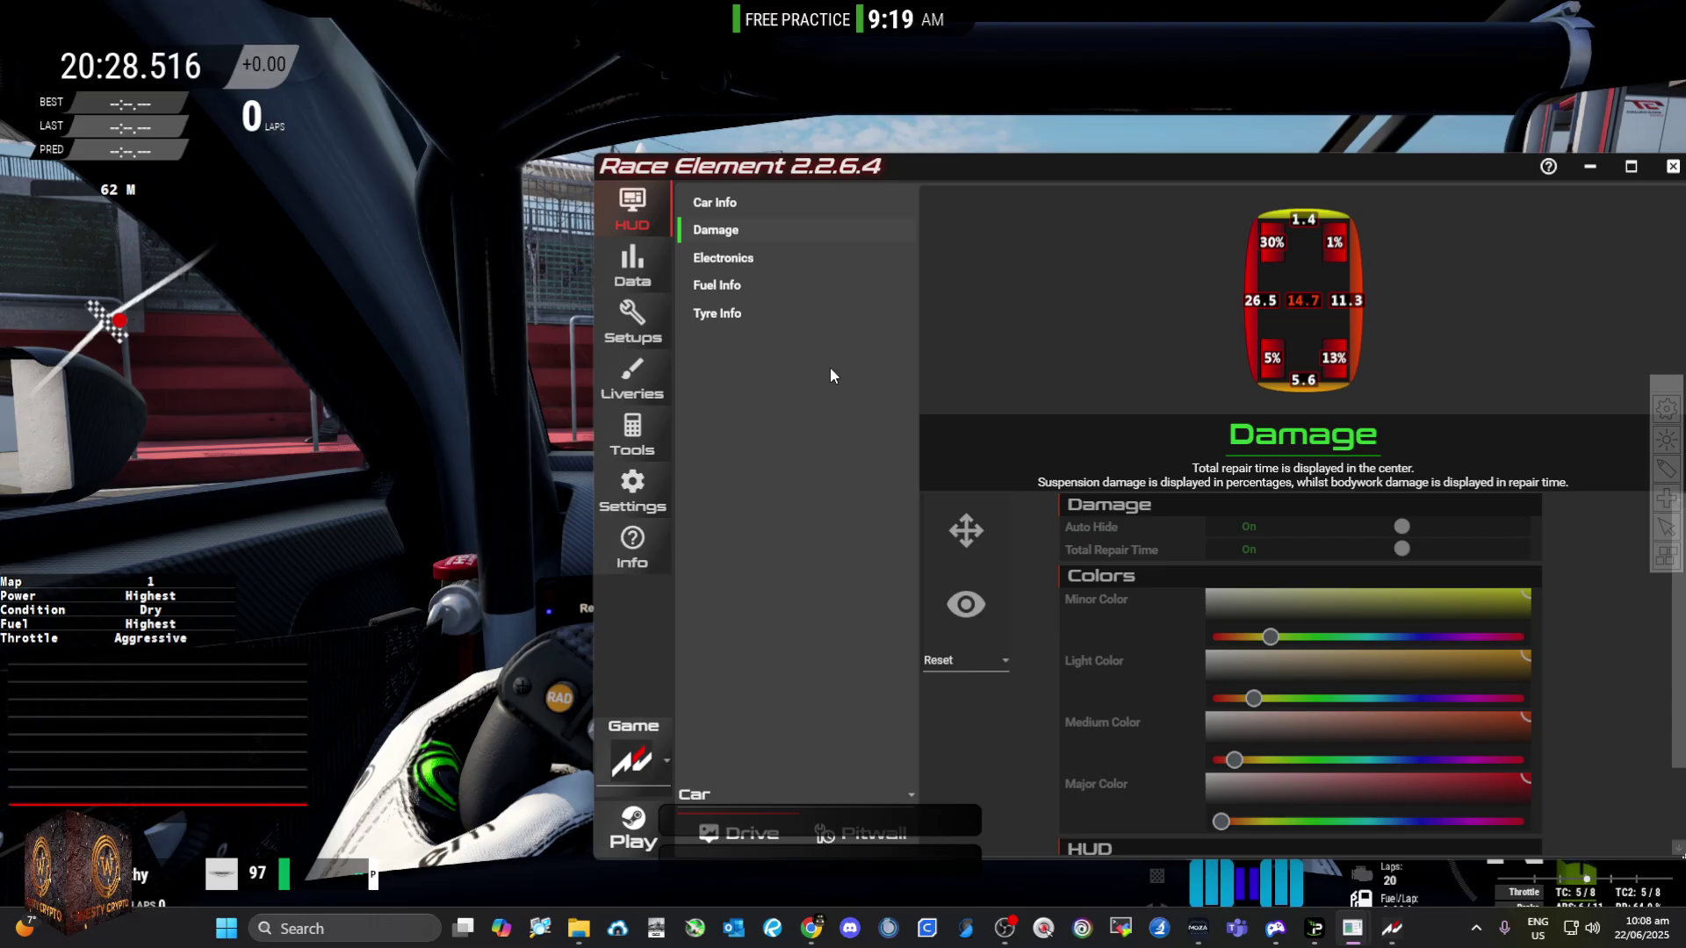
# Step: Browse the HUD overlays in the Driving and Inputs categories and preview the Steering overlay
pyautogui.click(909, 800)
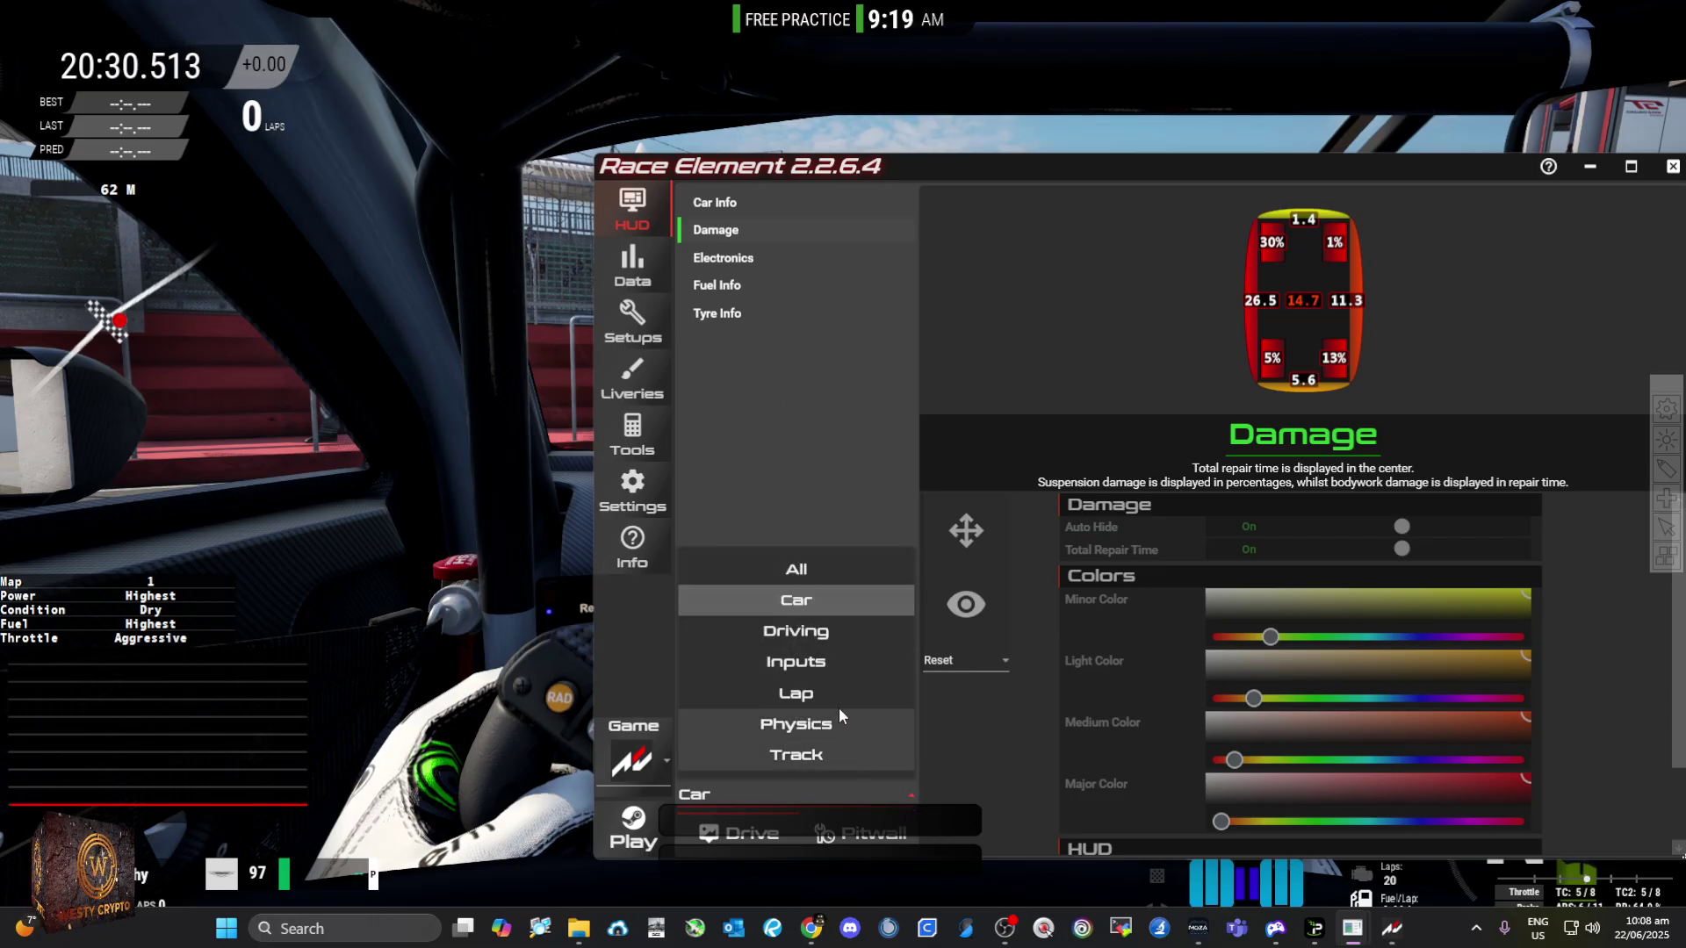
pyautogui.click(798, 630)
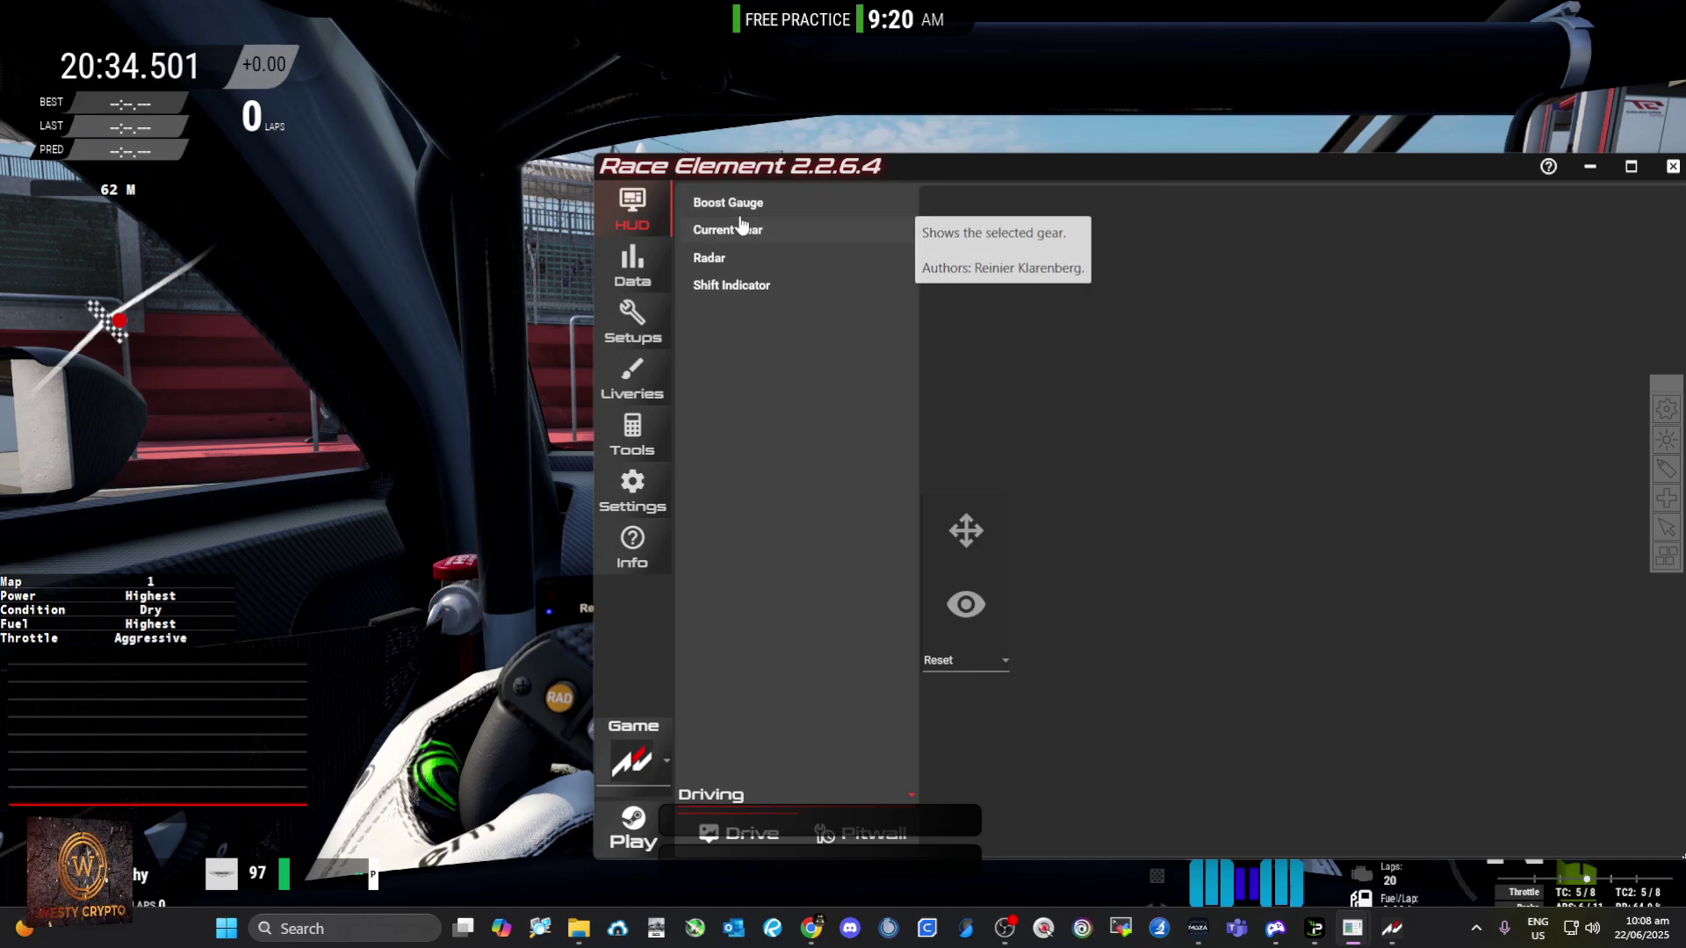
pyautogui.click(908, 794)
pyautogui.click(811, 664)
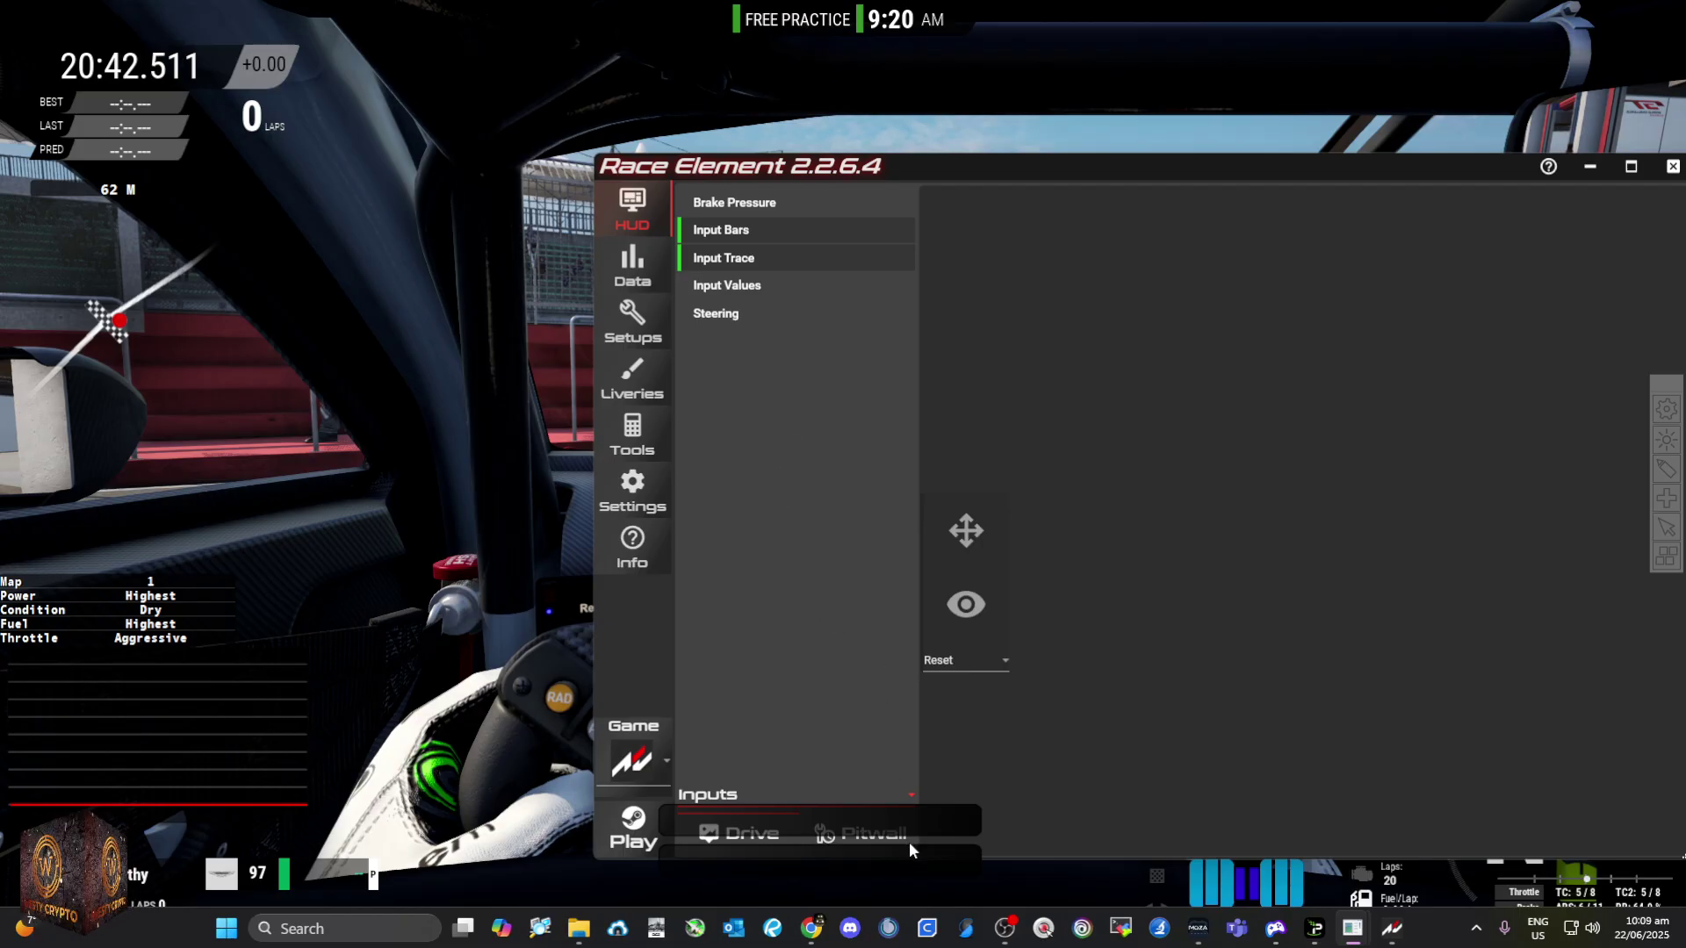
pyautogui.click(729, 315)
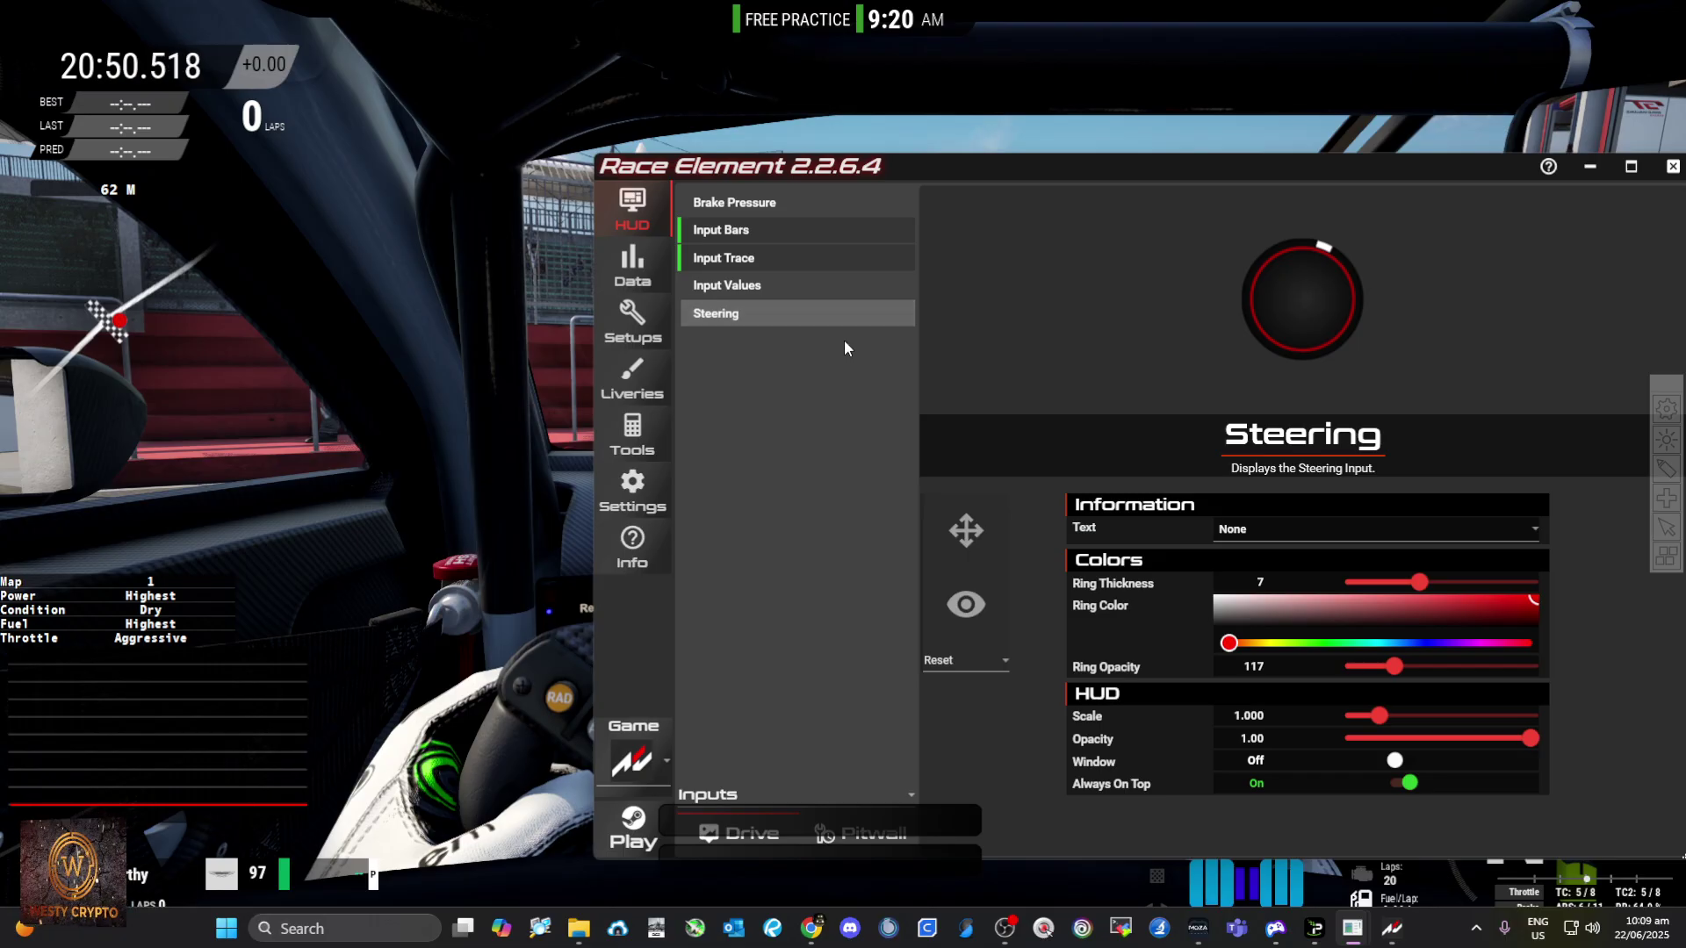
# Step: Filter the HUD list to the Track category and activate the Track Corners HUD
pyautogui.click(913, 788)
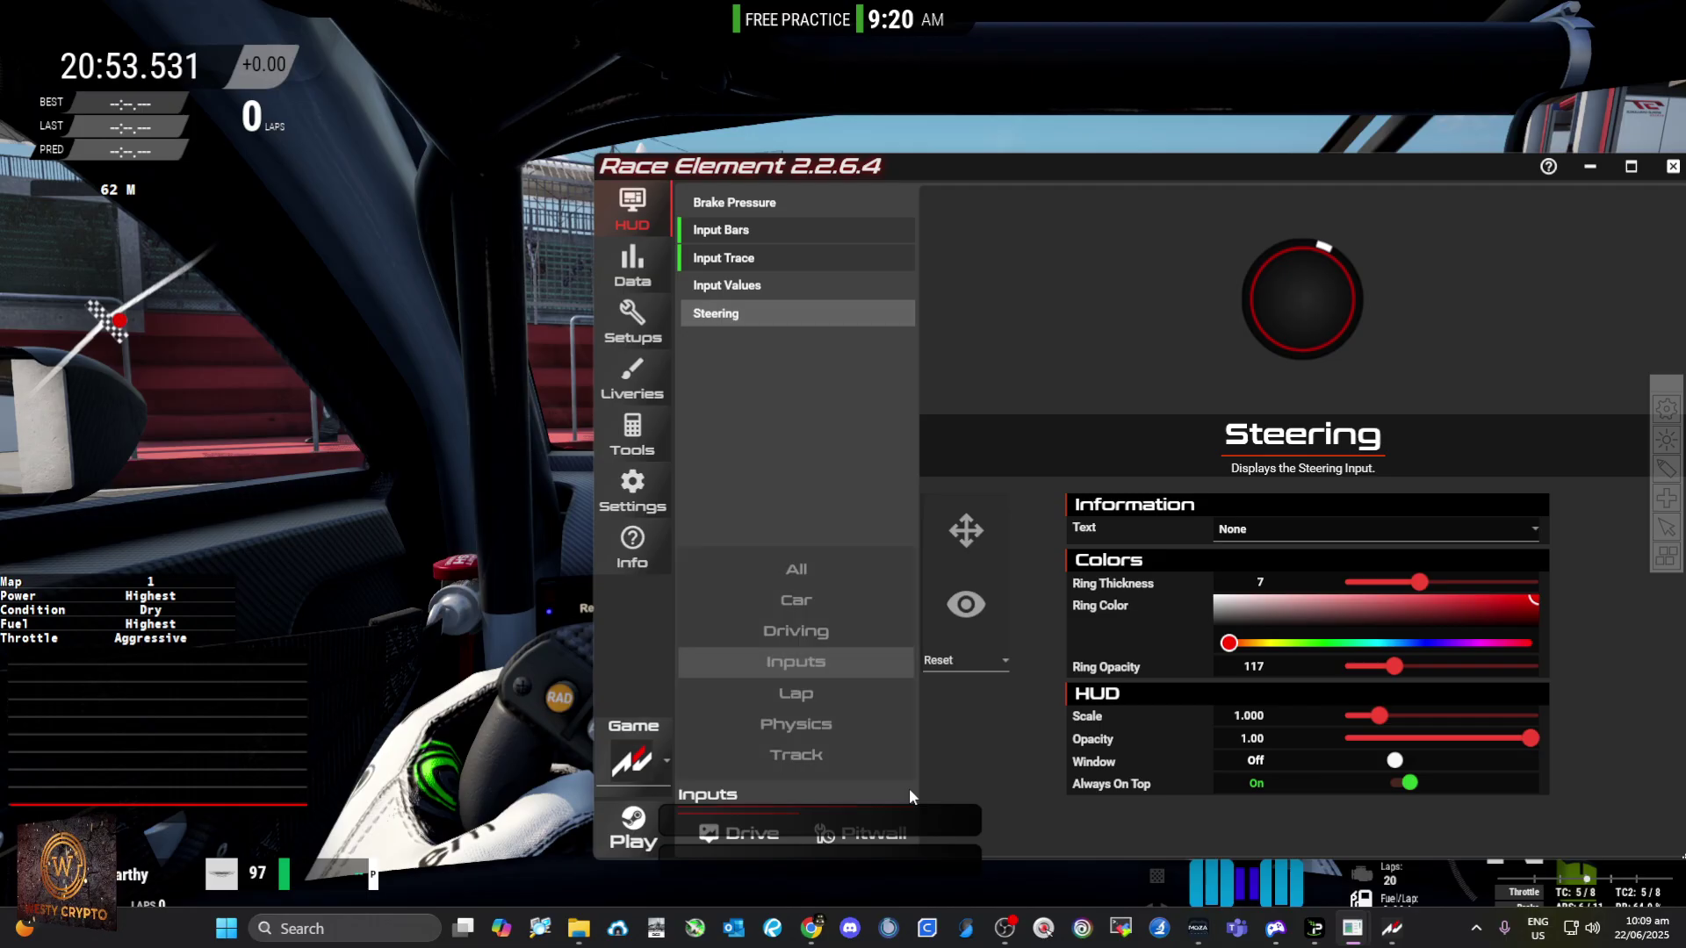
pyautogui.click(813, 756)
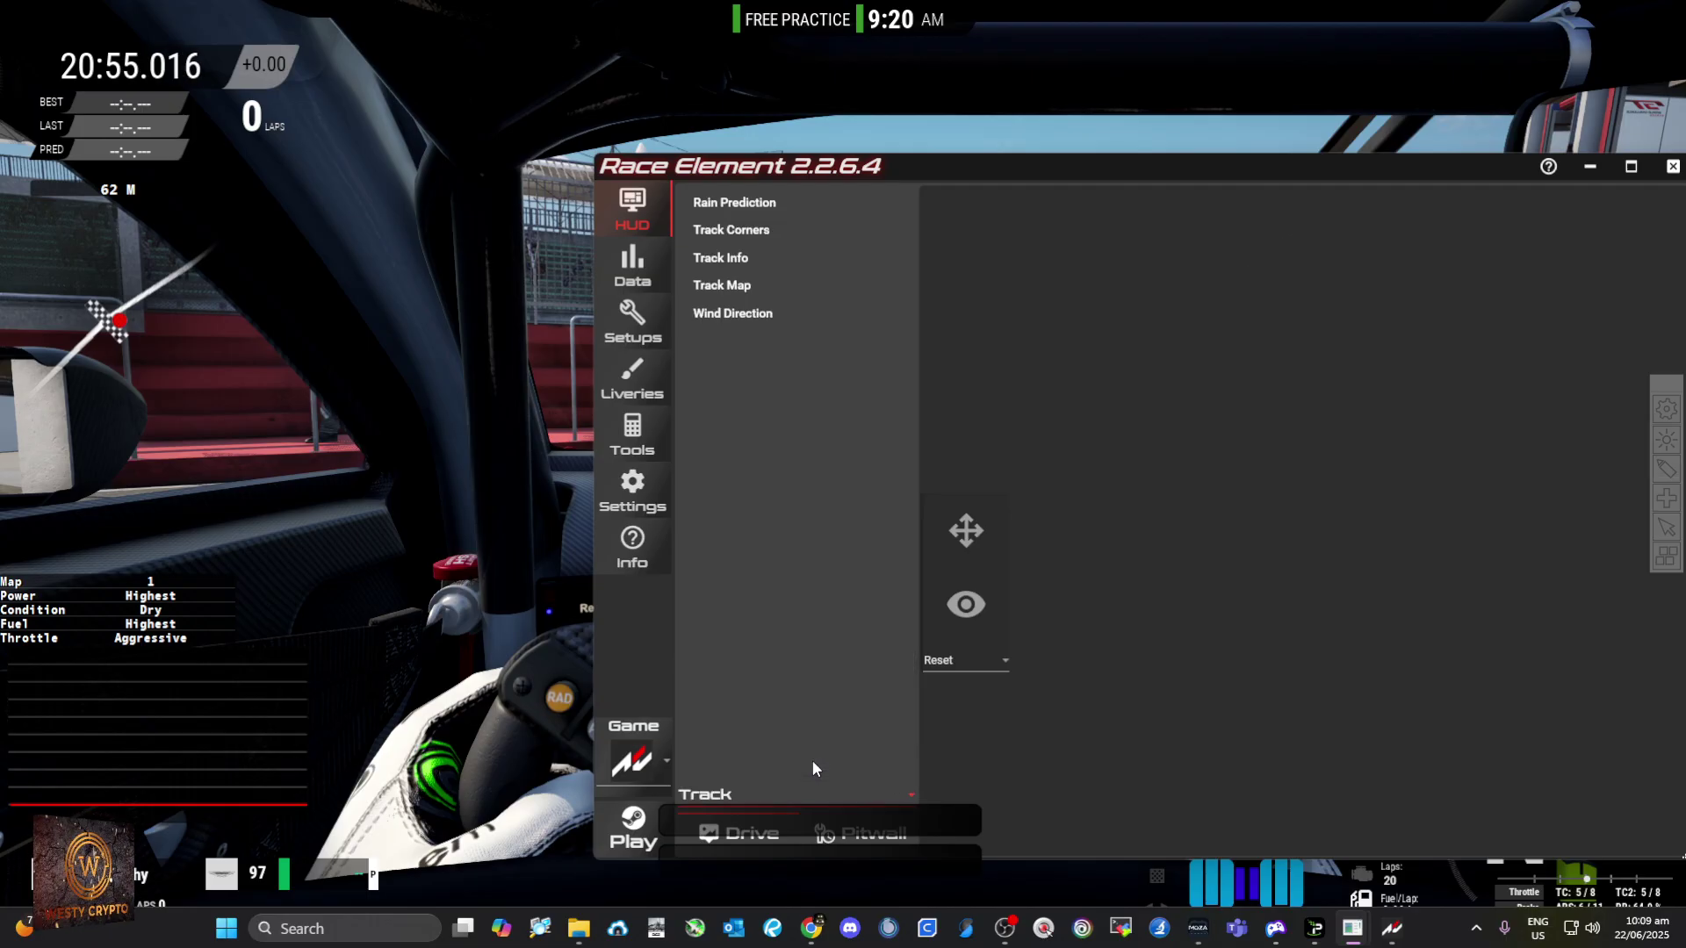
pyautogui.click(731, 232)
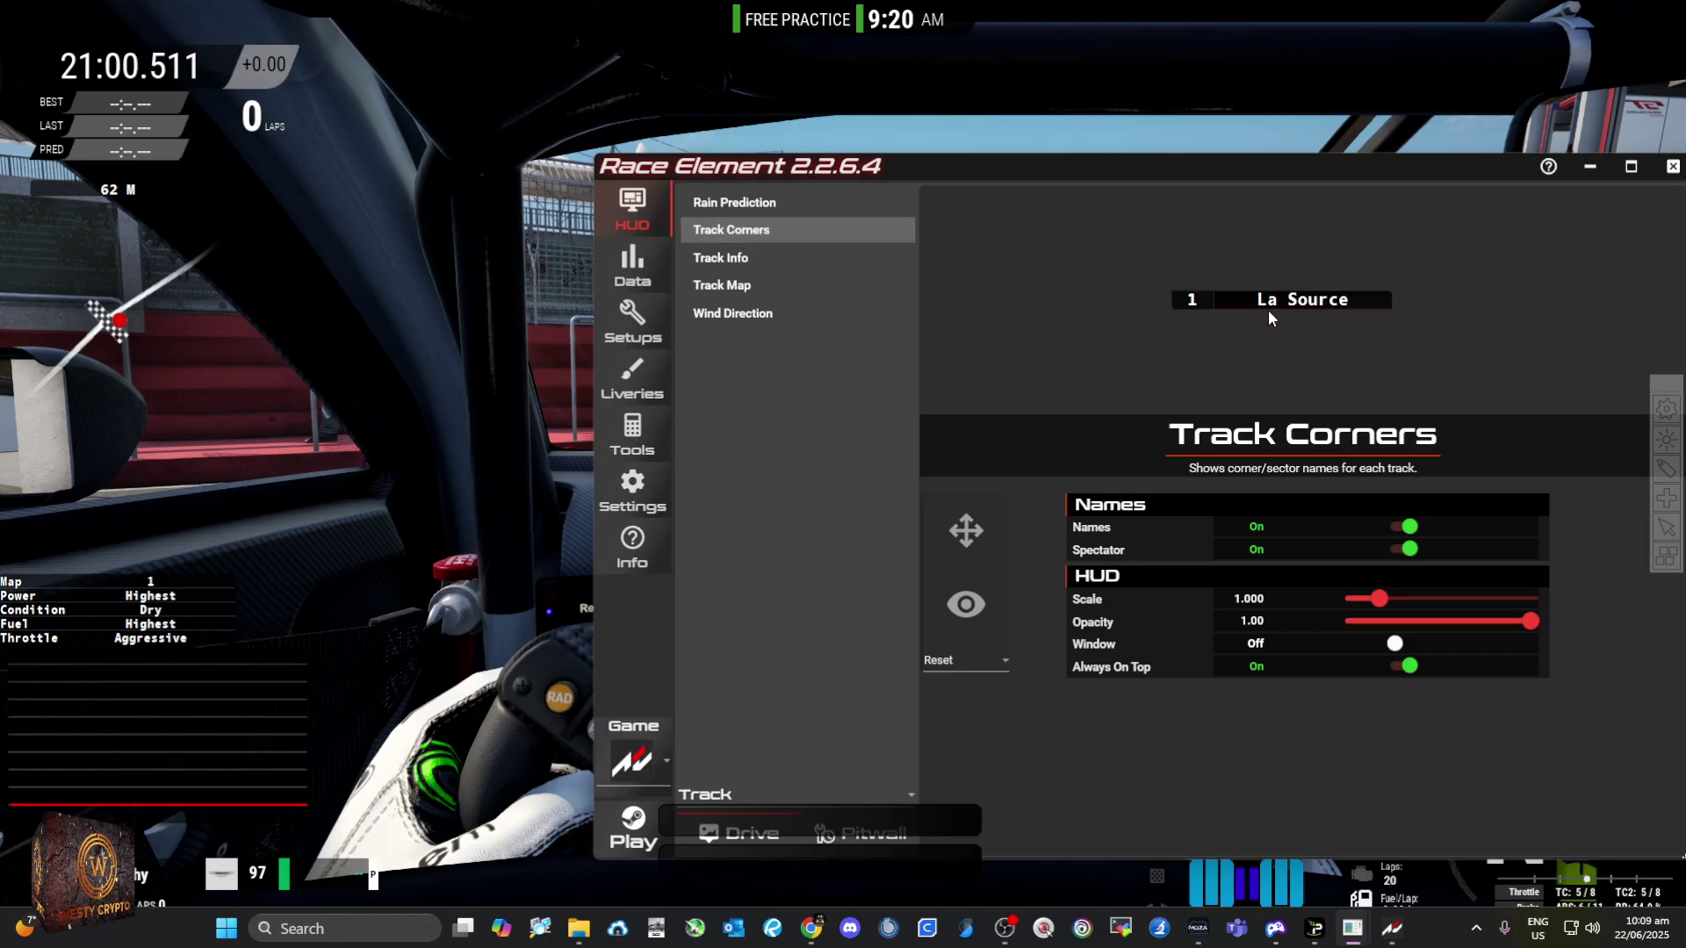
pyautogui.click(733, 234)
pyautogui.click(733, 233)
pyautogui.click(734, 234)
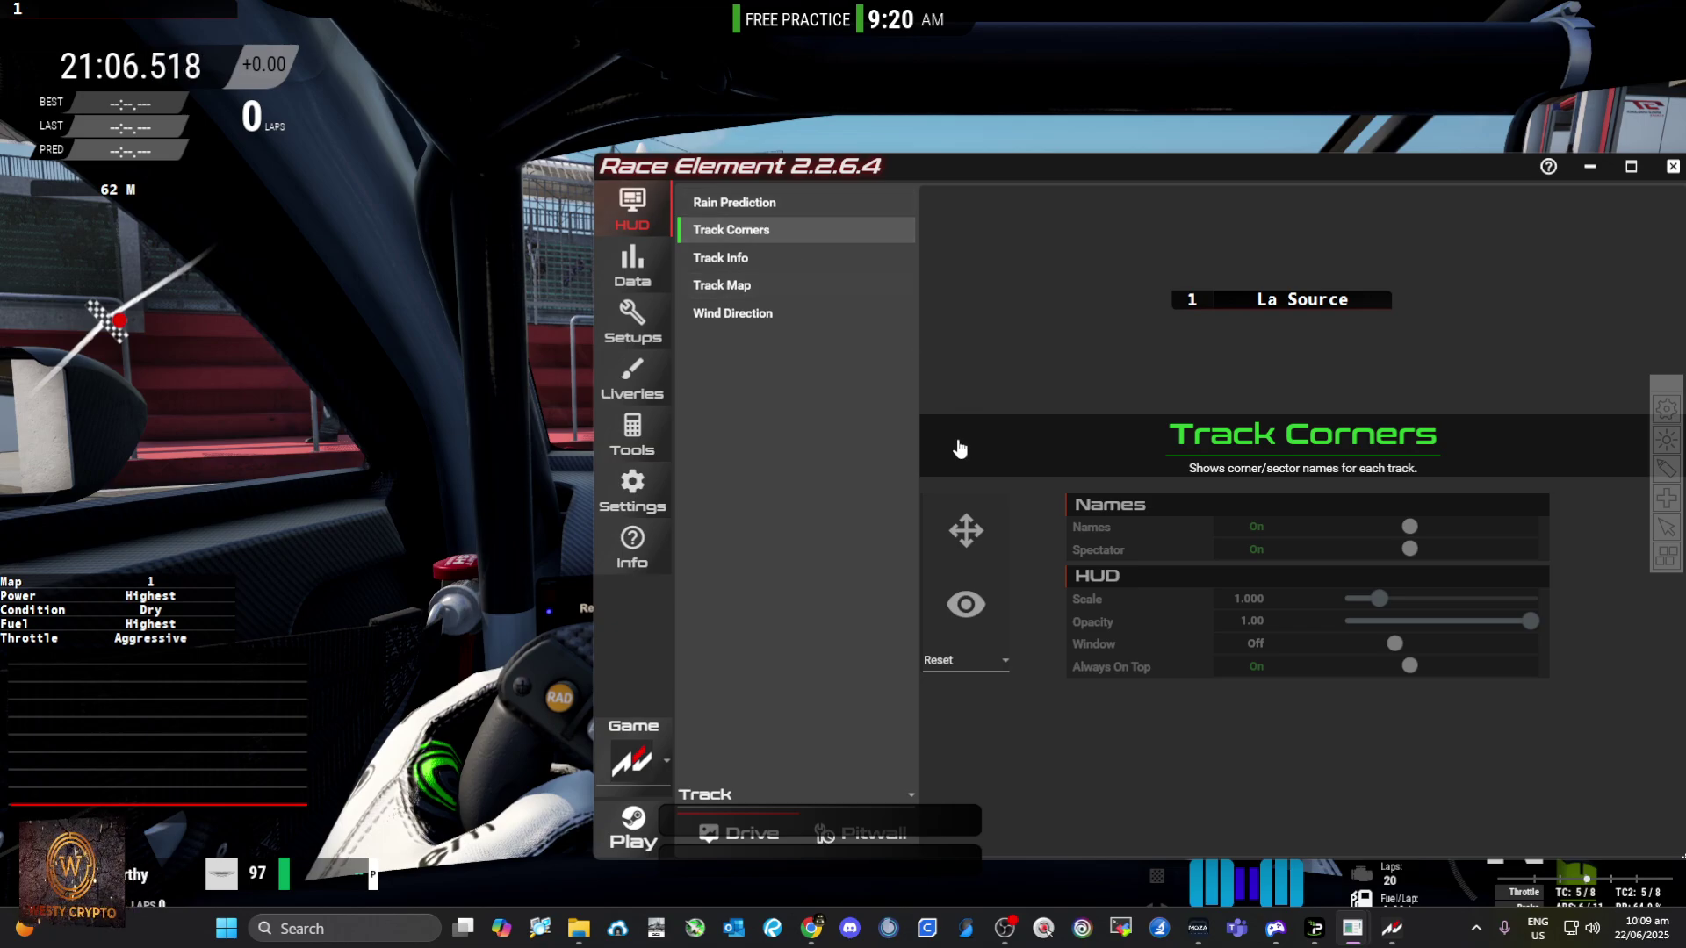
# Step: Reposition the Track Corners overlay just below the distance readout above the game's track map, and lock overlay movement again
pyautogui.click(966, 530)
pyautogui.moveTo(137, 18); pyautogui.dragTo(149, 220)
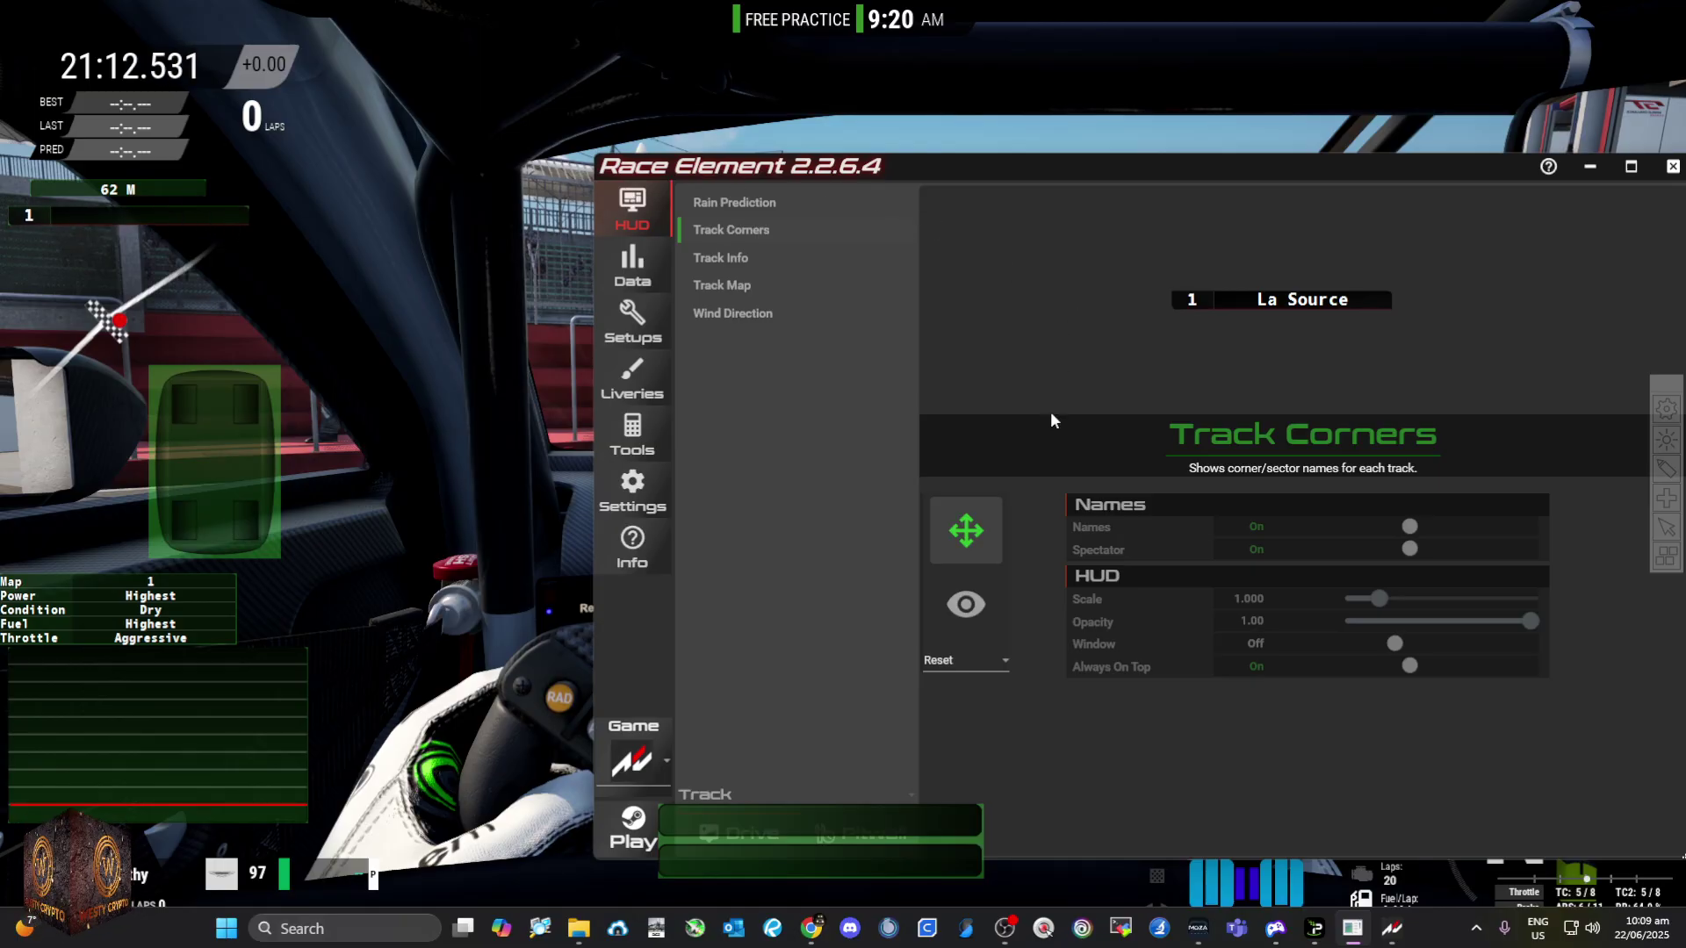
pyautogui.click(970, 533)
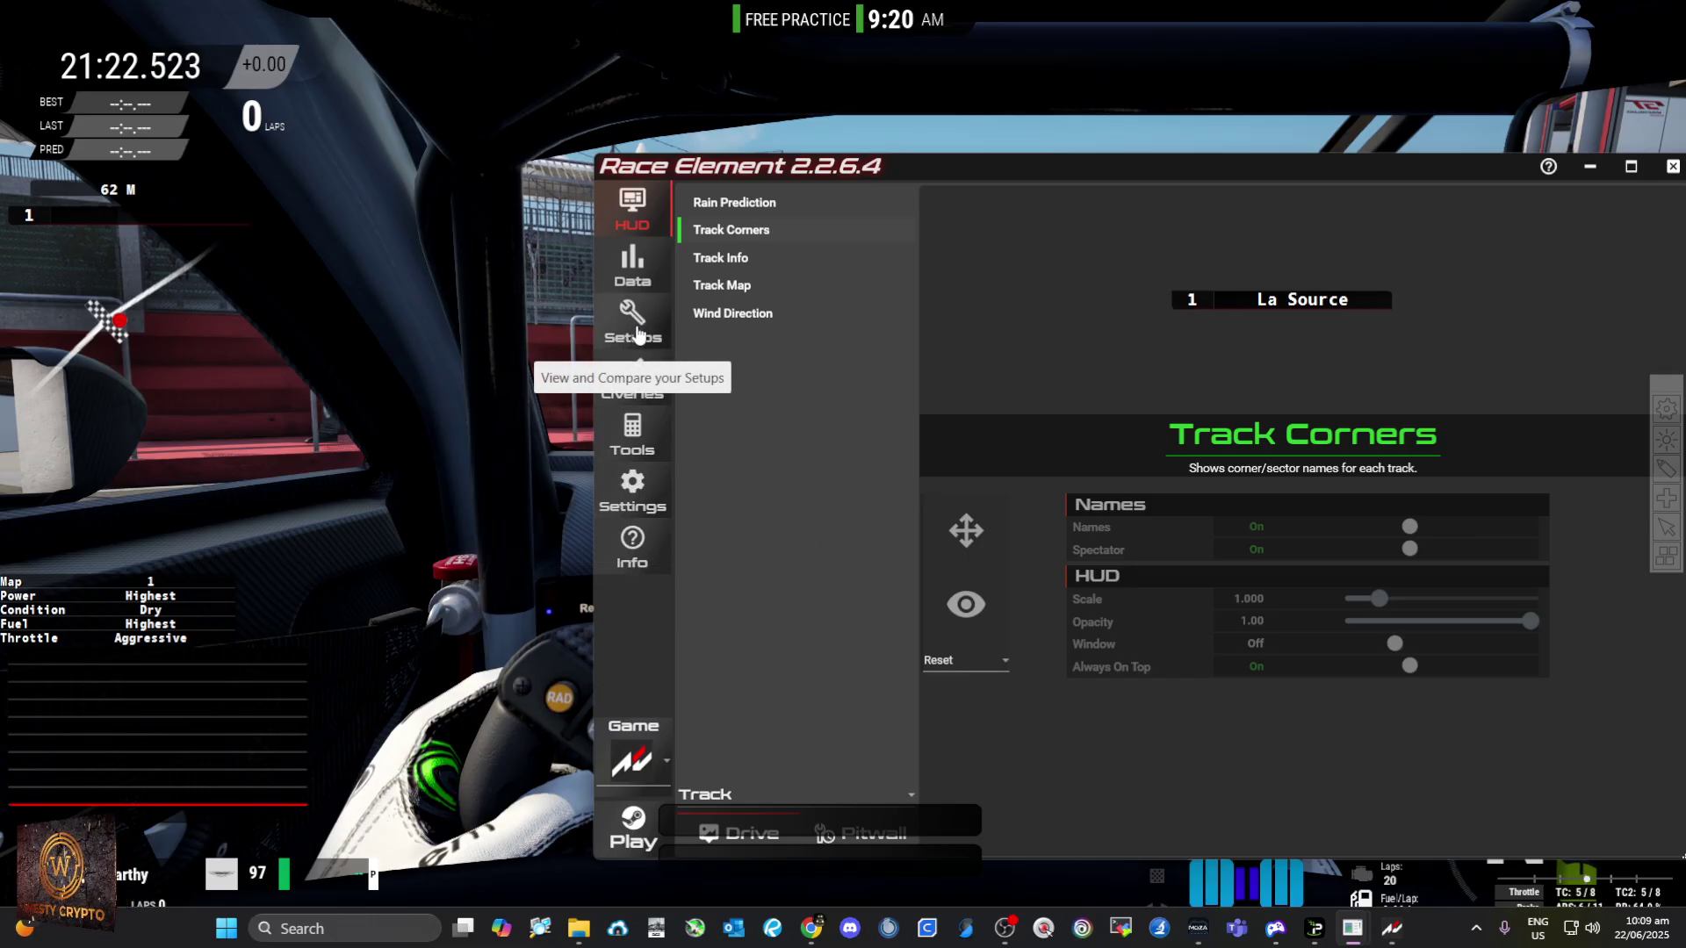
# Step: Examine the ACC lock-to-lock steering values for each car in Race Element's hardware settings
pyautogui.click(642, 506)
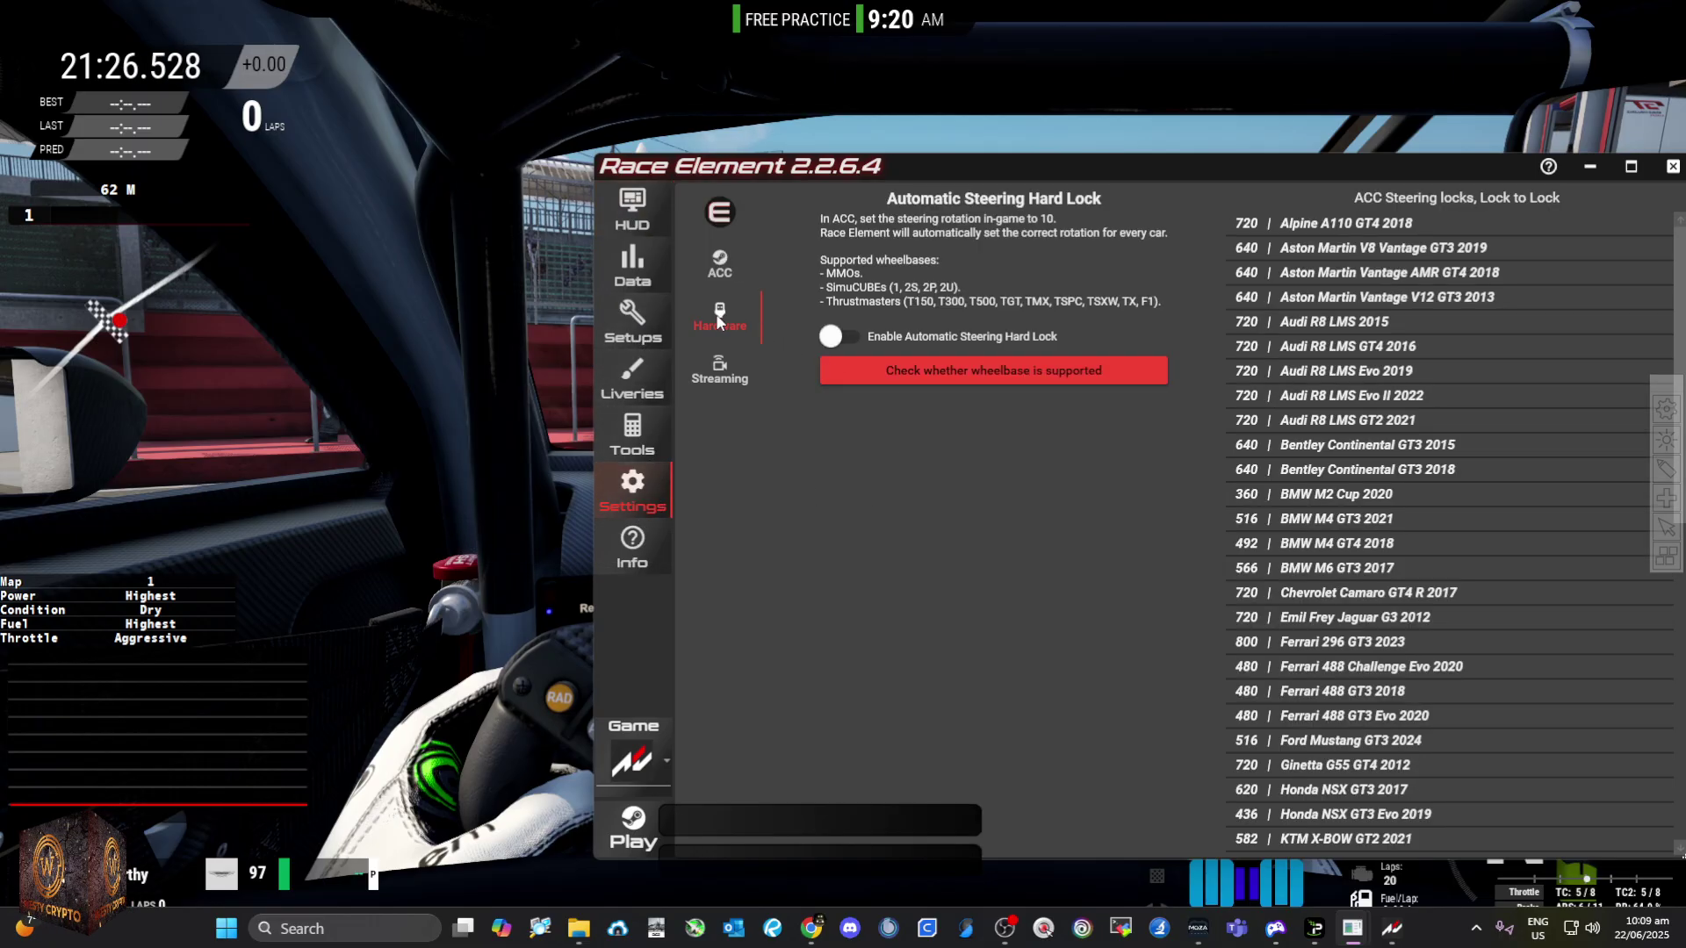
pyautogui.scroll(-8, 1347, 278)
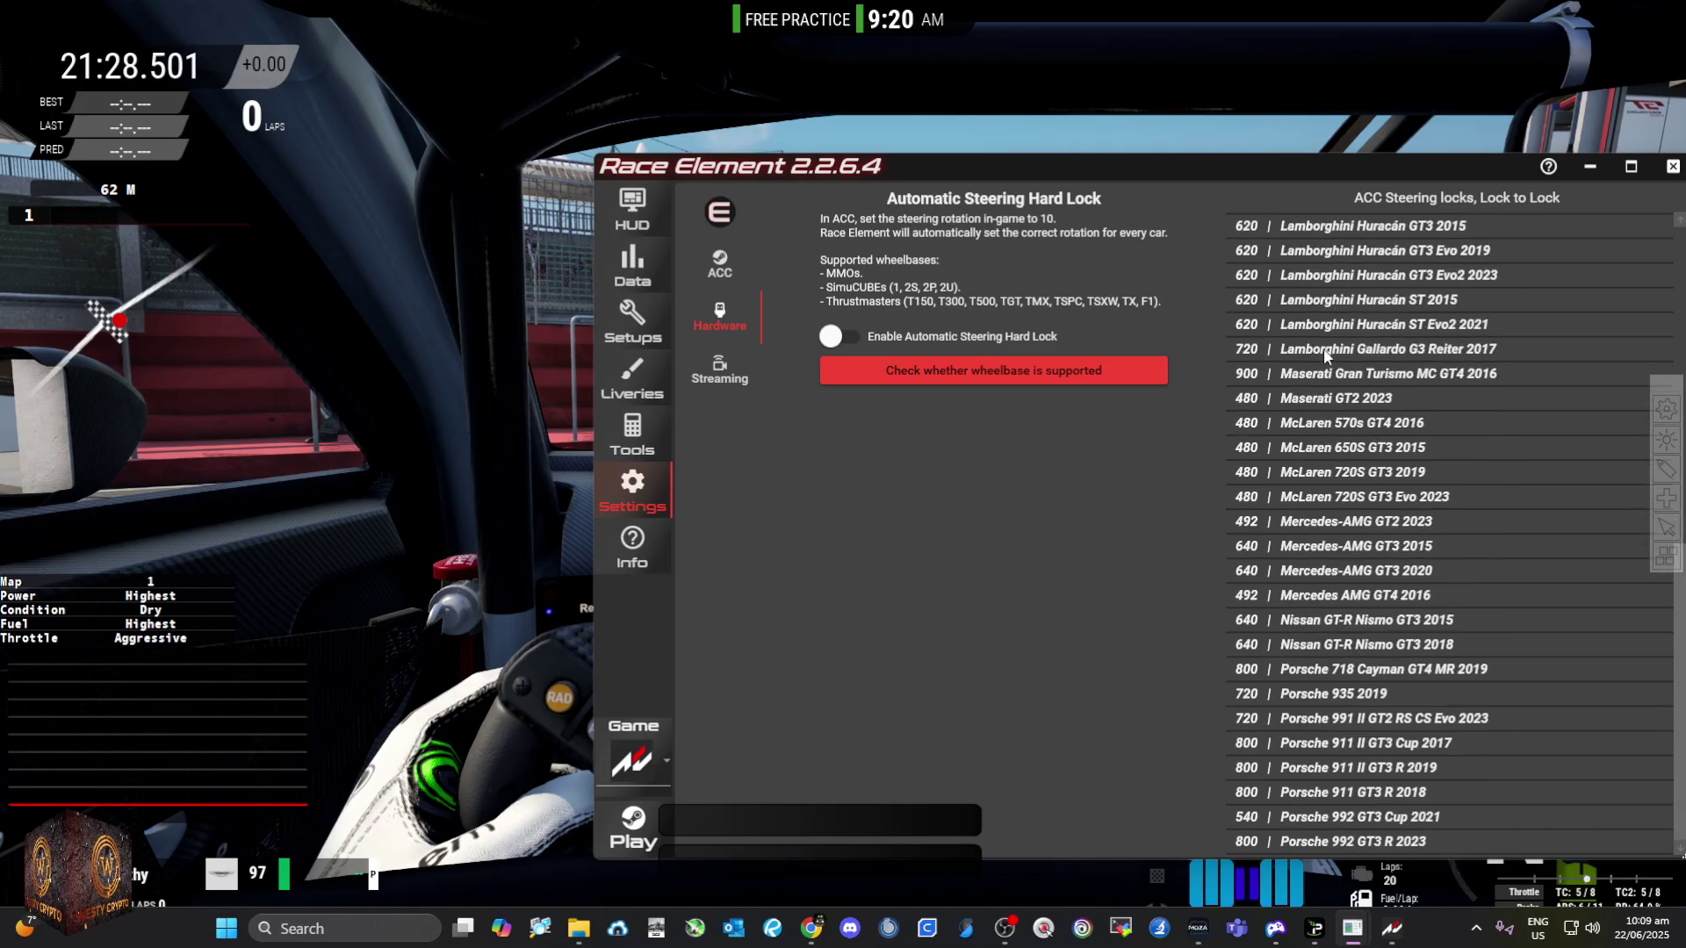
pyautogui.scroll(8, 1356, 323)
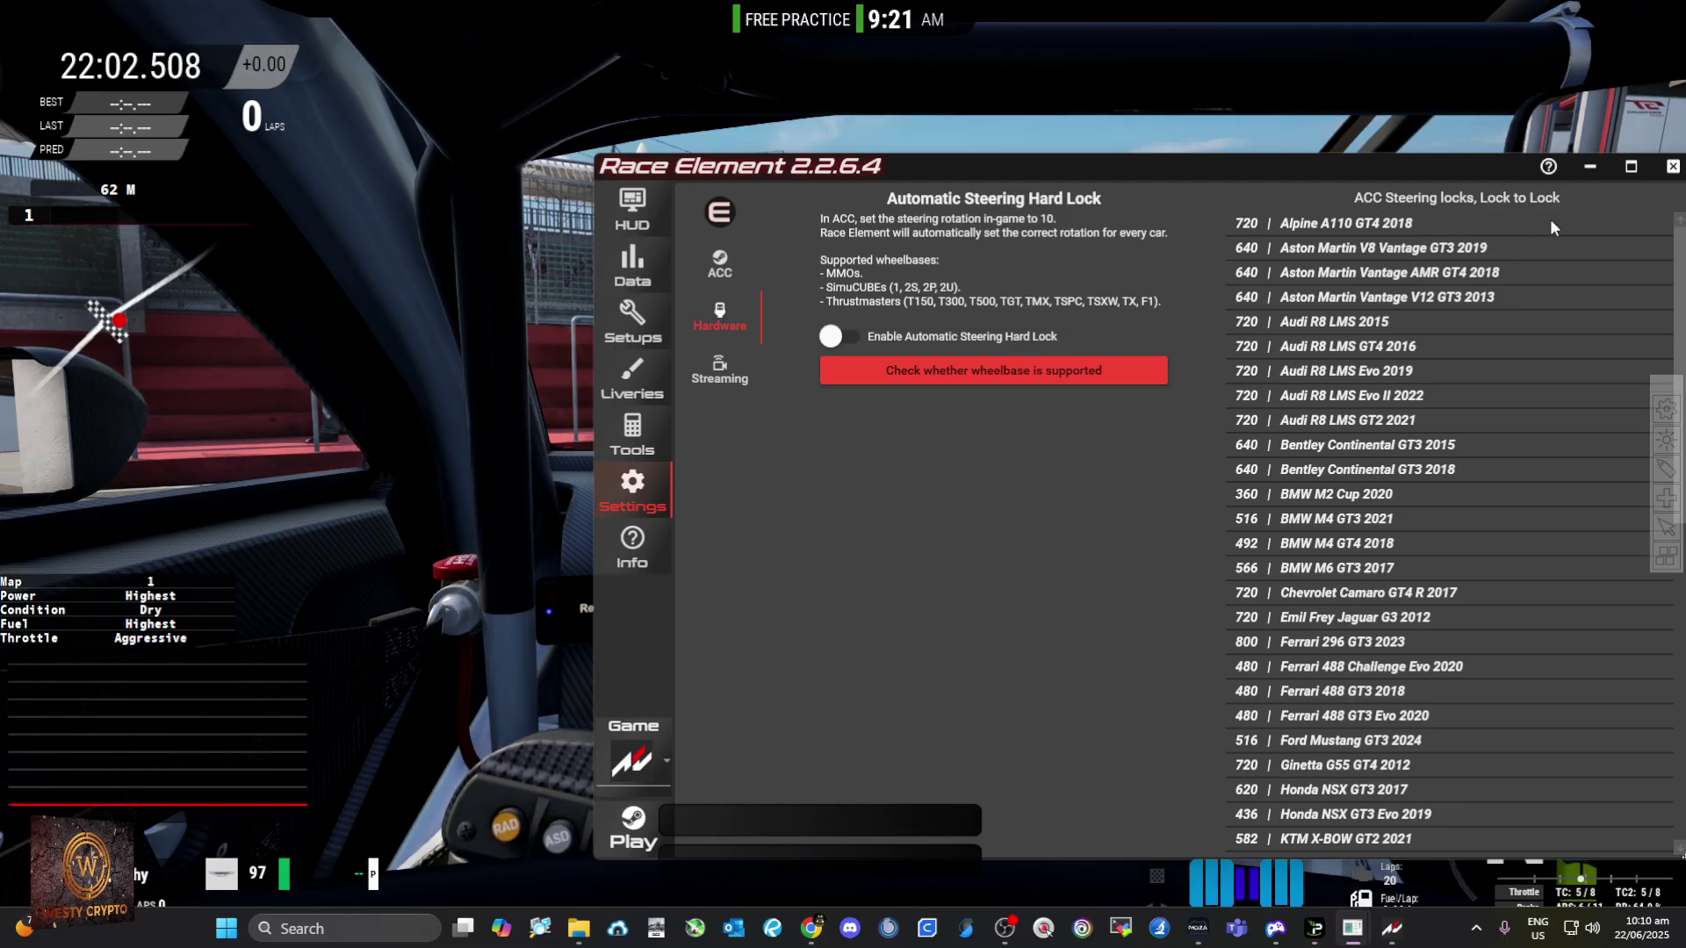
# Step: Switch to Assetto Corsa Competizione, open the control options and save the current controls over the ACC-MOZA9V3 preset
pyautogui.click(1590, 170)
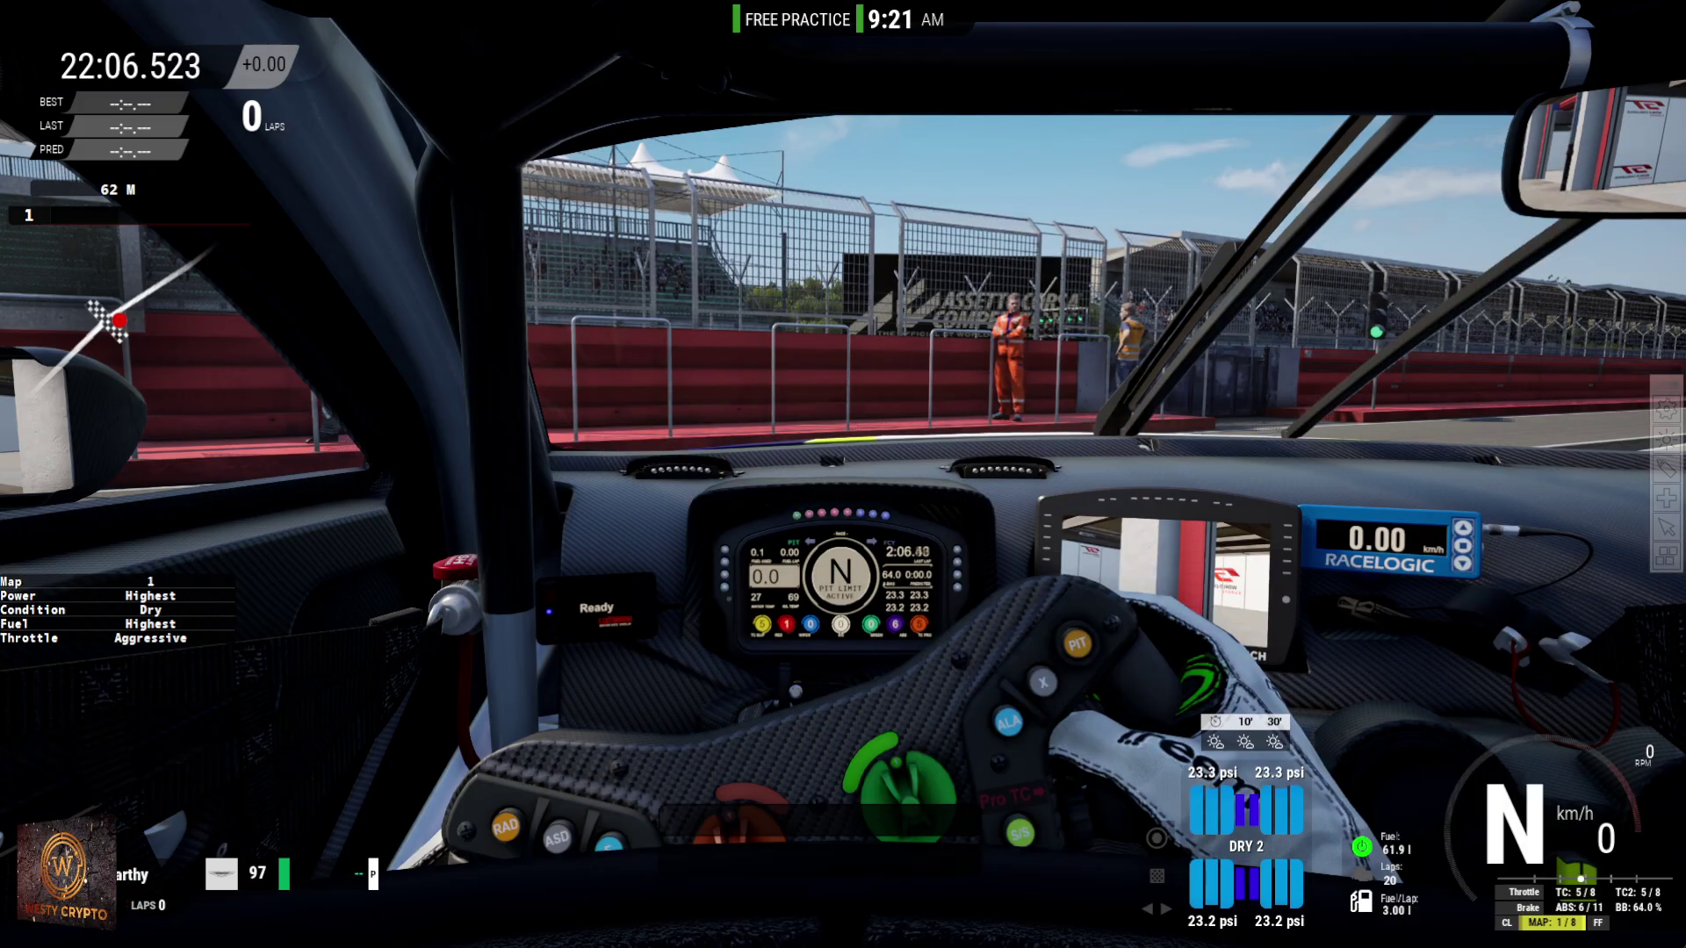
pyautogui.press('Escape')
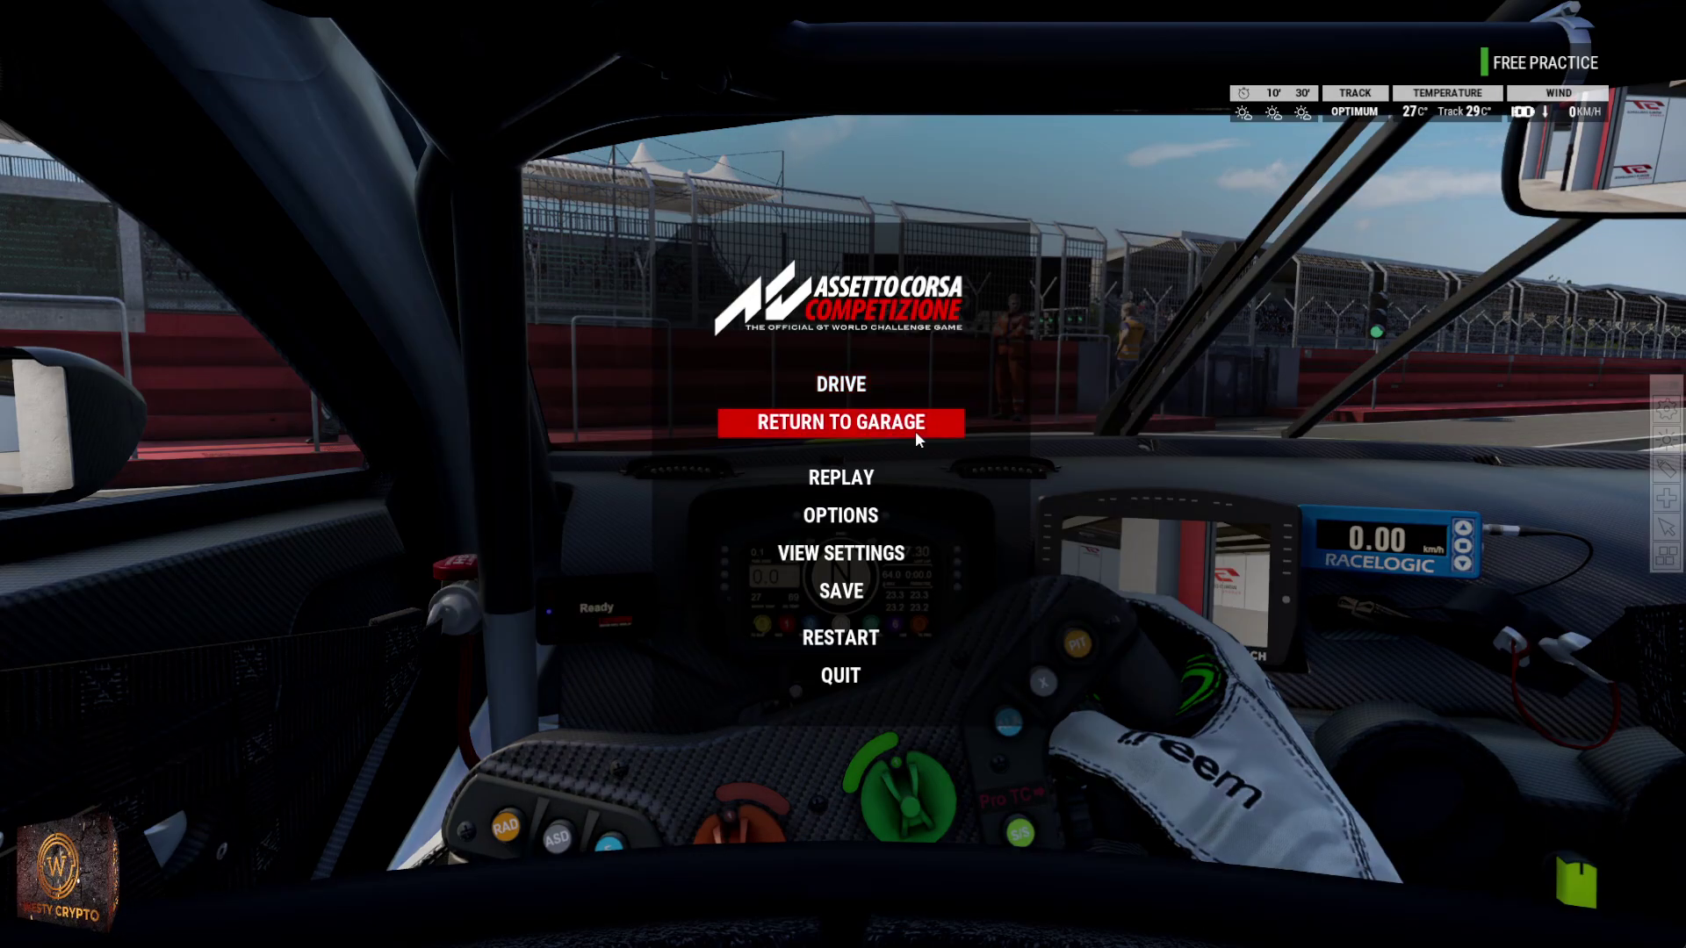
pyautogui.click(846, 519)
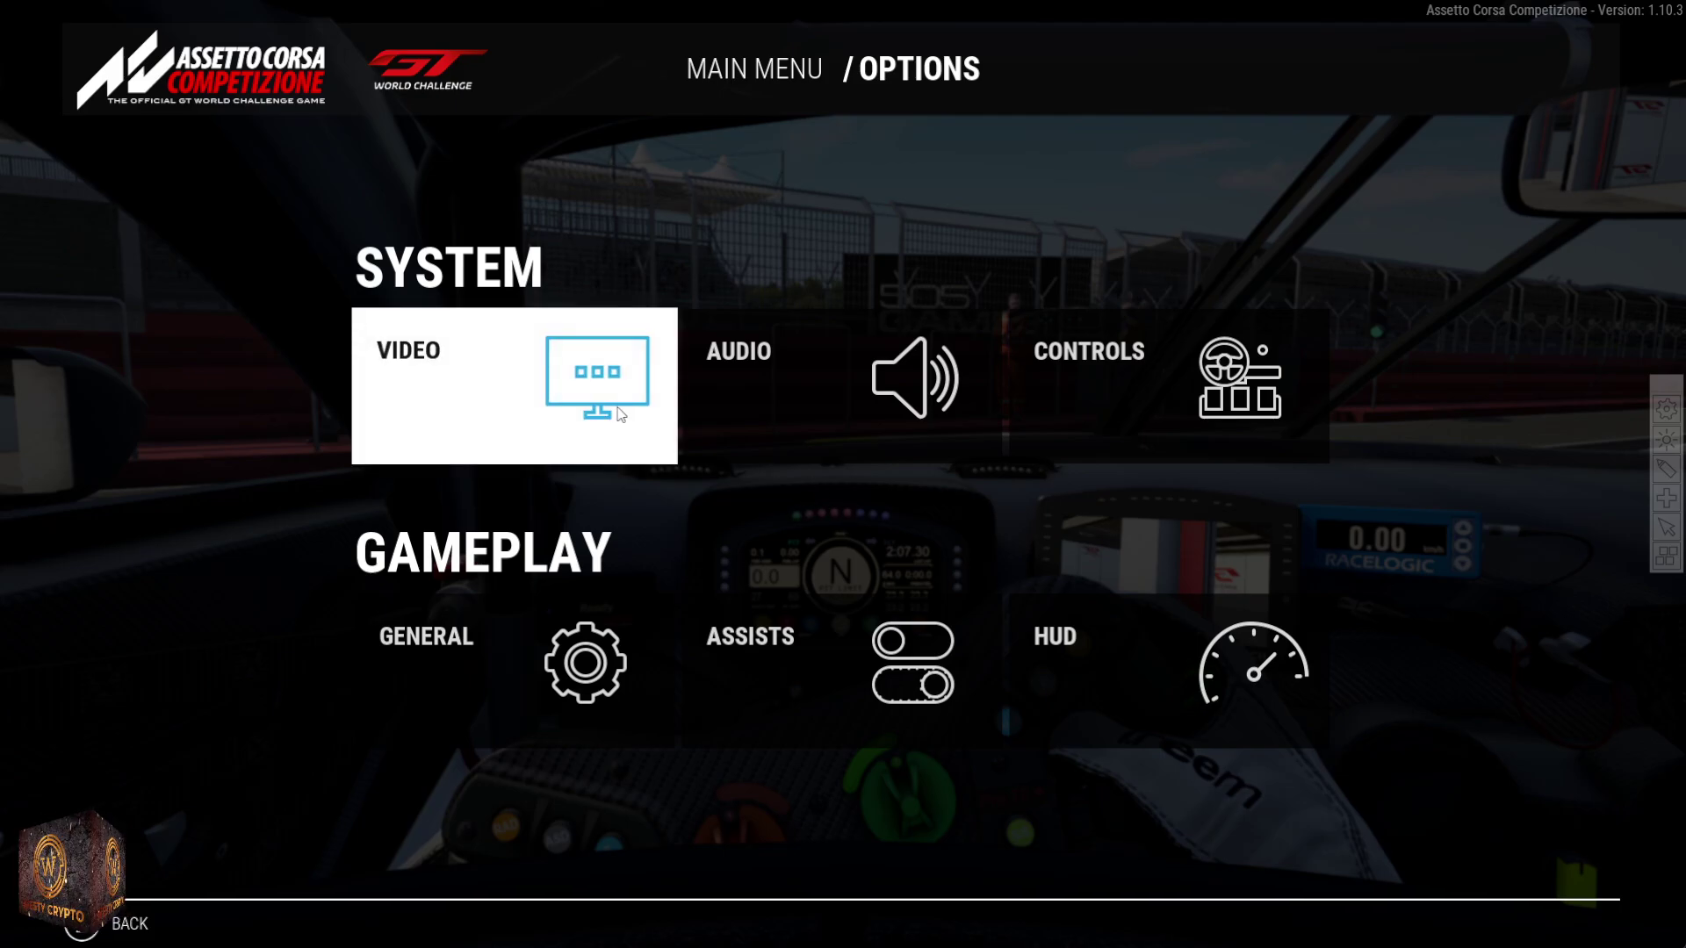
pyautogui.click(1164, 425)
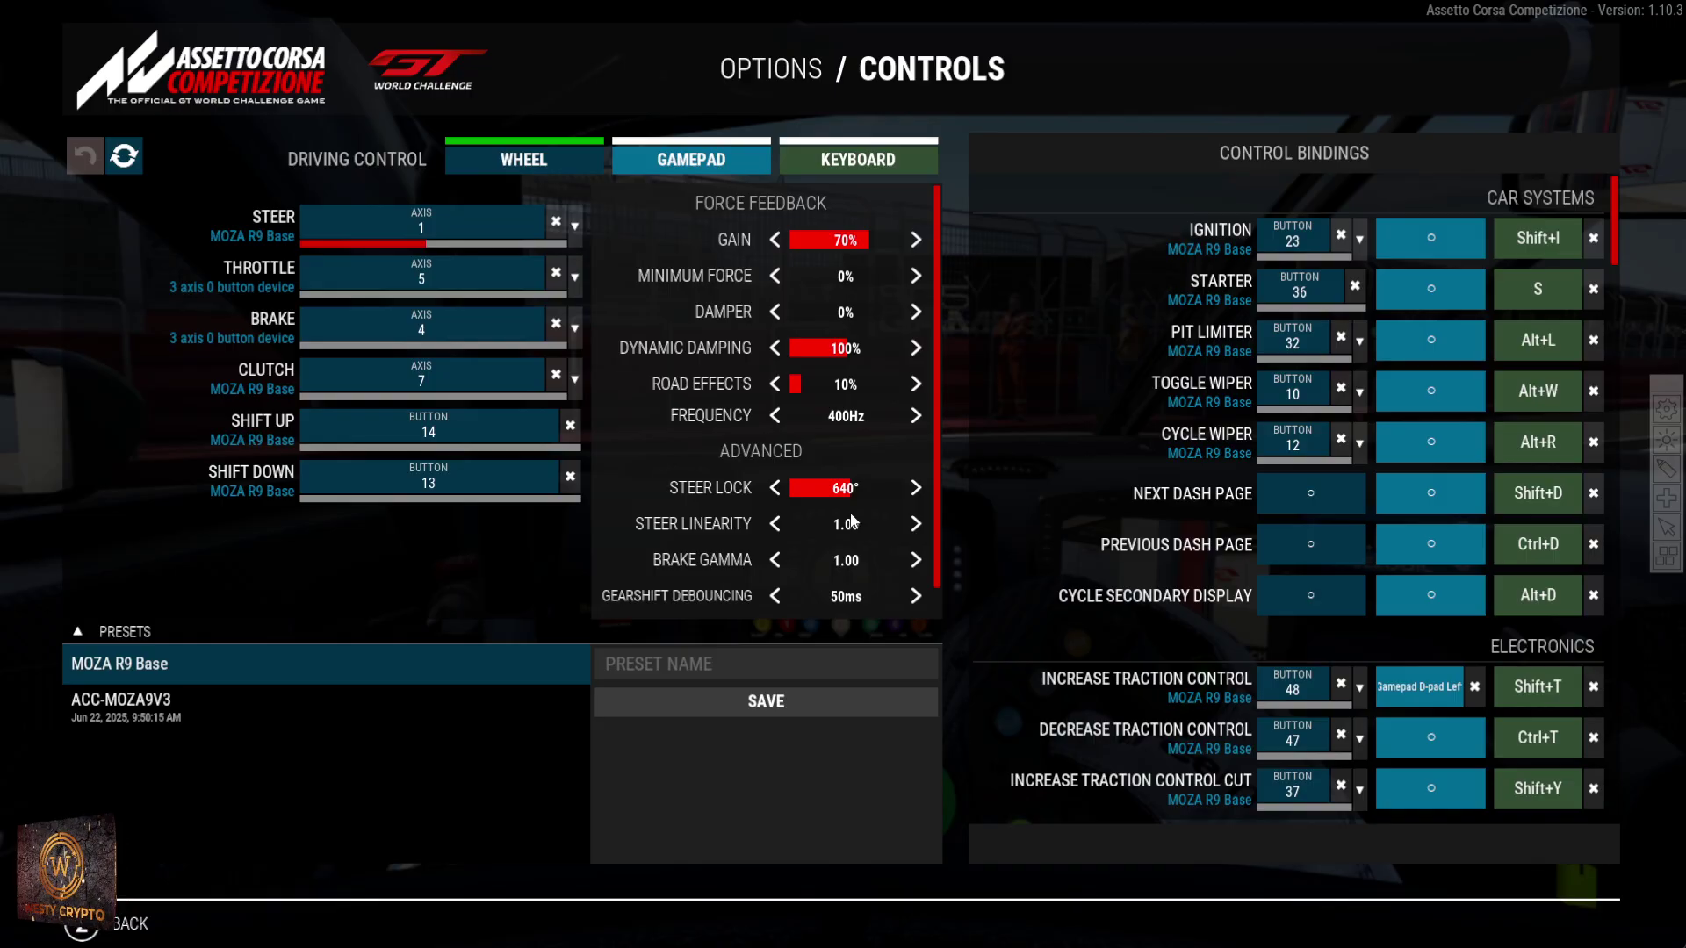
pyautogui.click(197, 700)
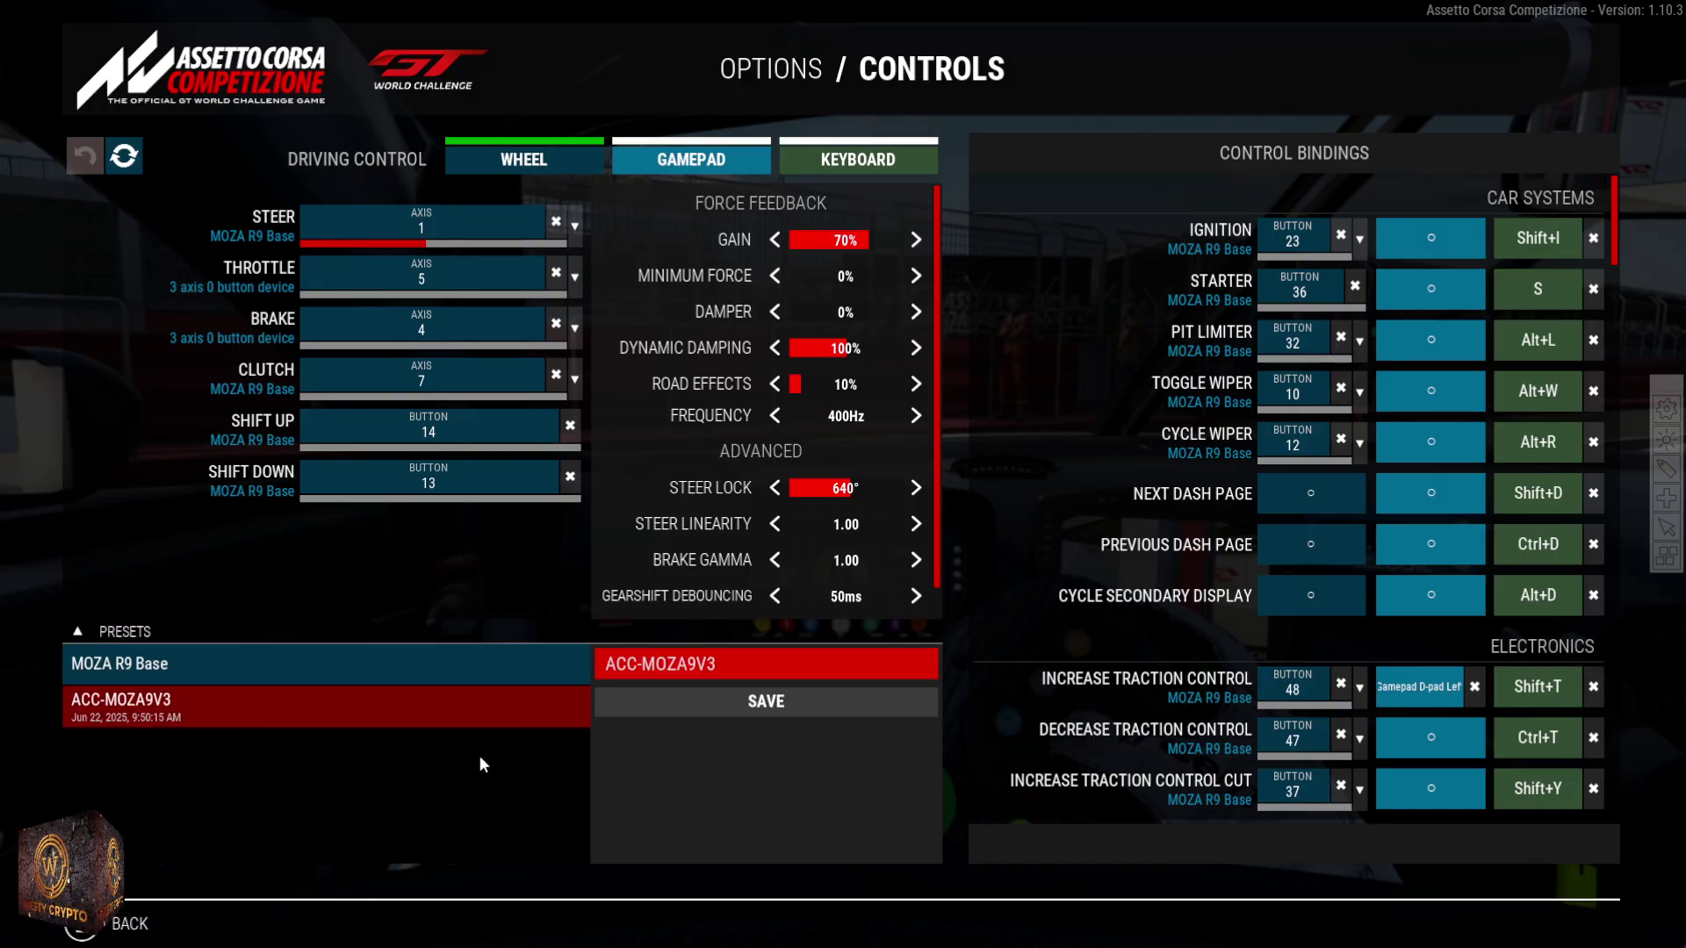
pyautogui.click(714, 712)
pyautogui.click(427, 808)
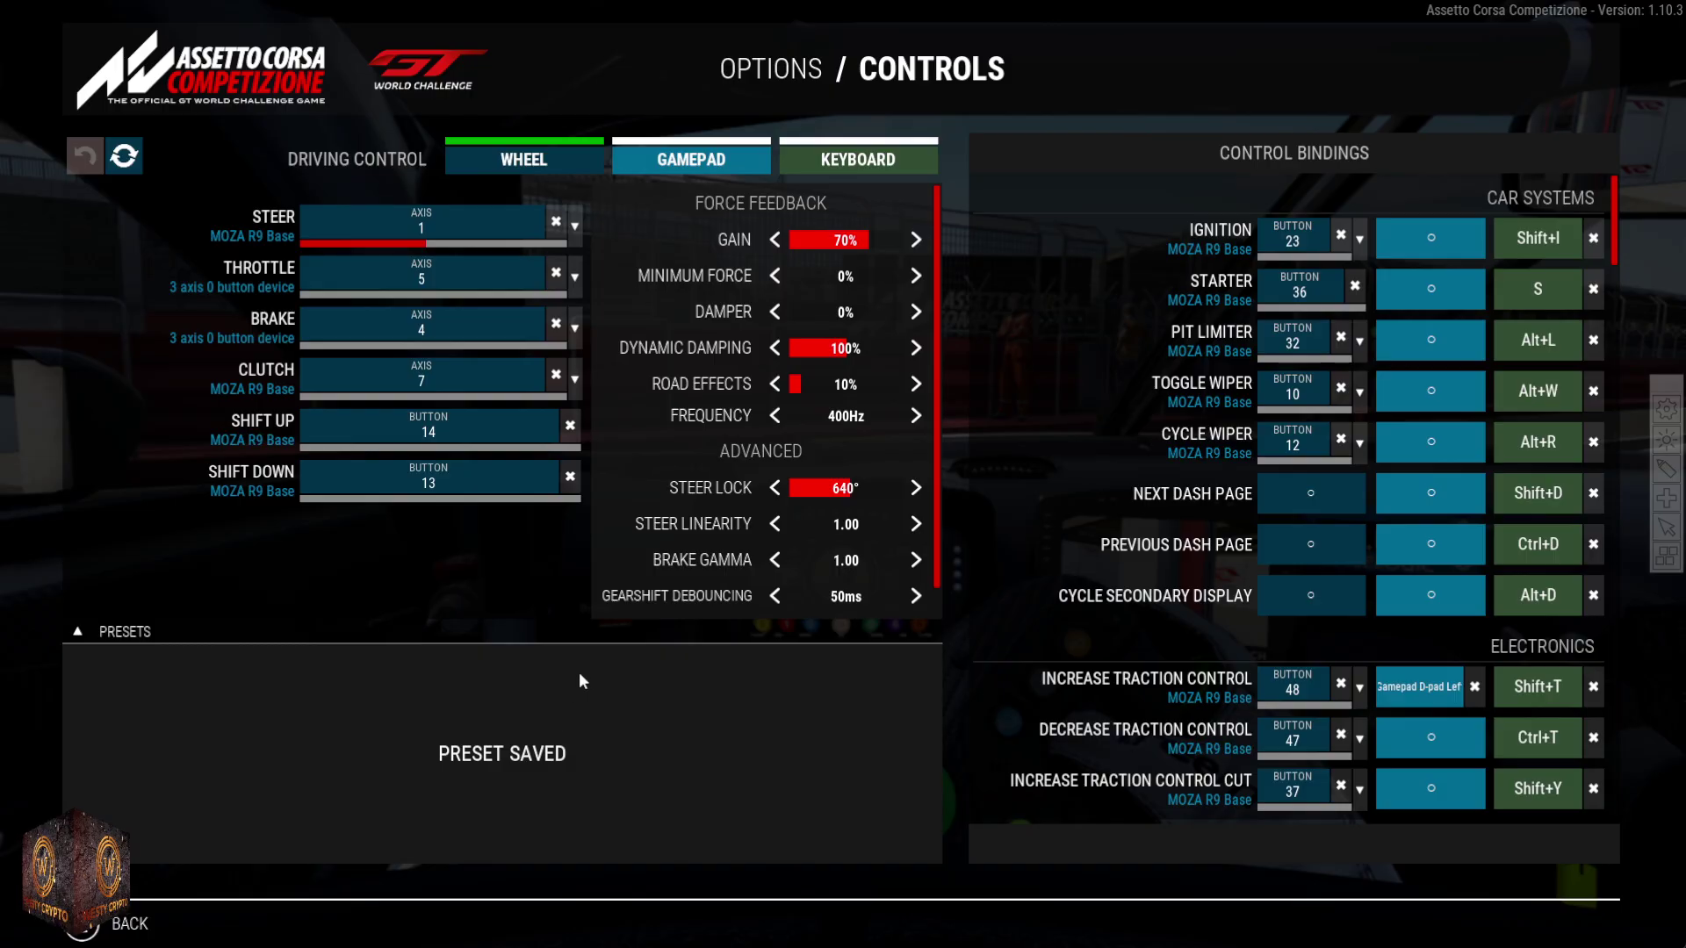
# Step: Leave the options, resume driving and turn the steering wheel both ways to check its rotation
pyautogui.press('Escape')
pyautogui.press('Escape')
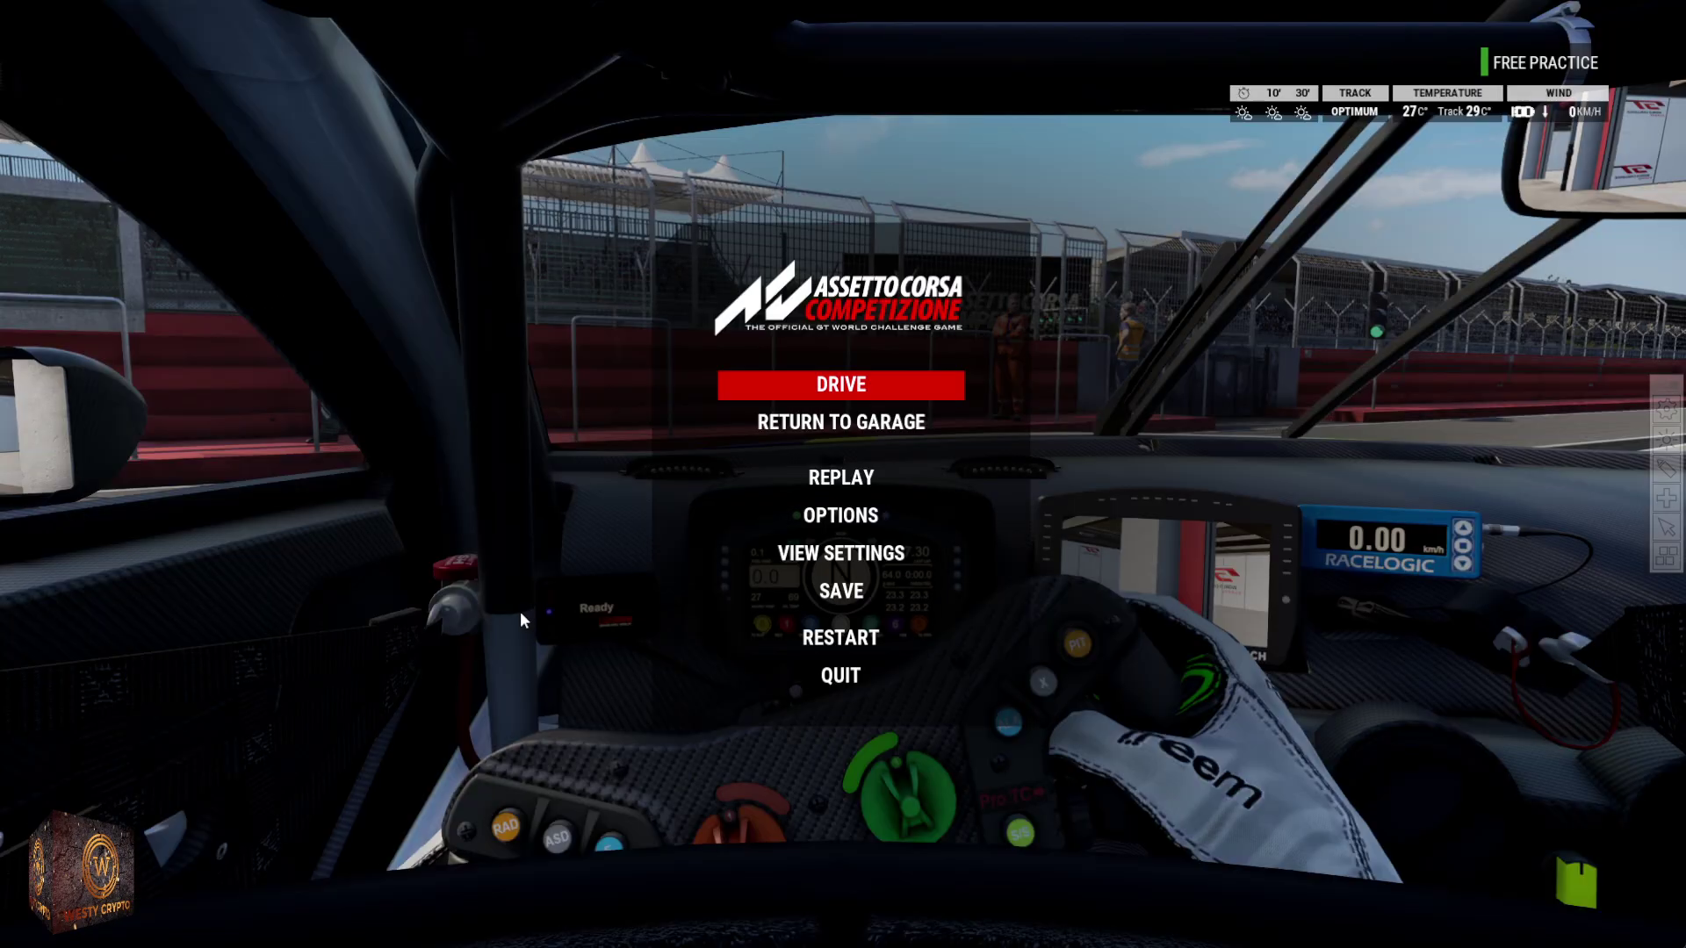
pyautogui.click(841, 384)
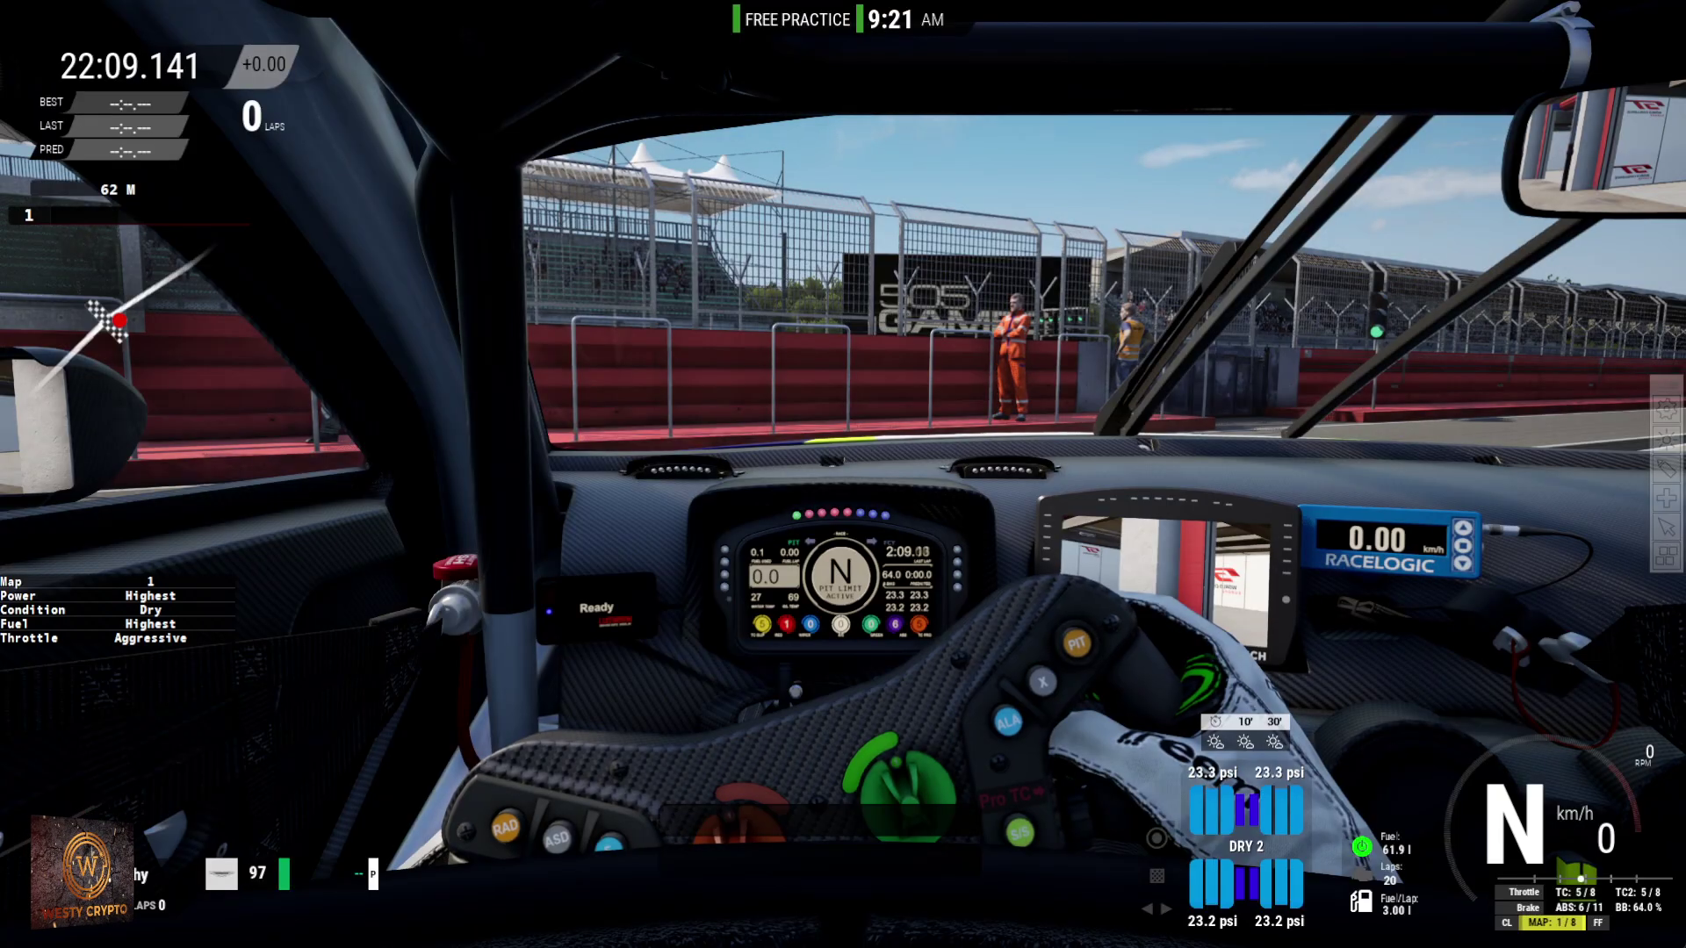
pyautogui.press('Left')
pyautogui.press('Left')
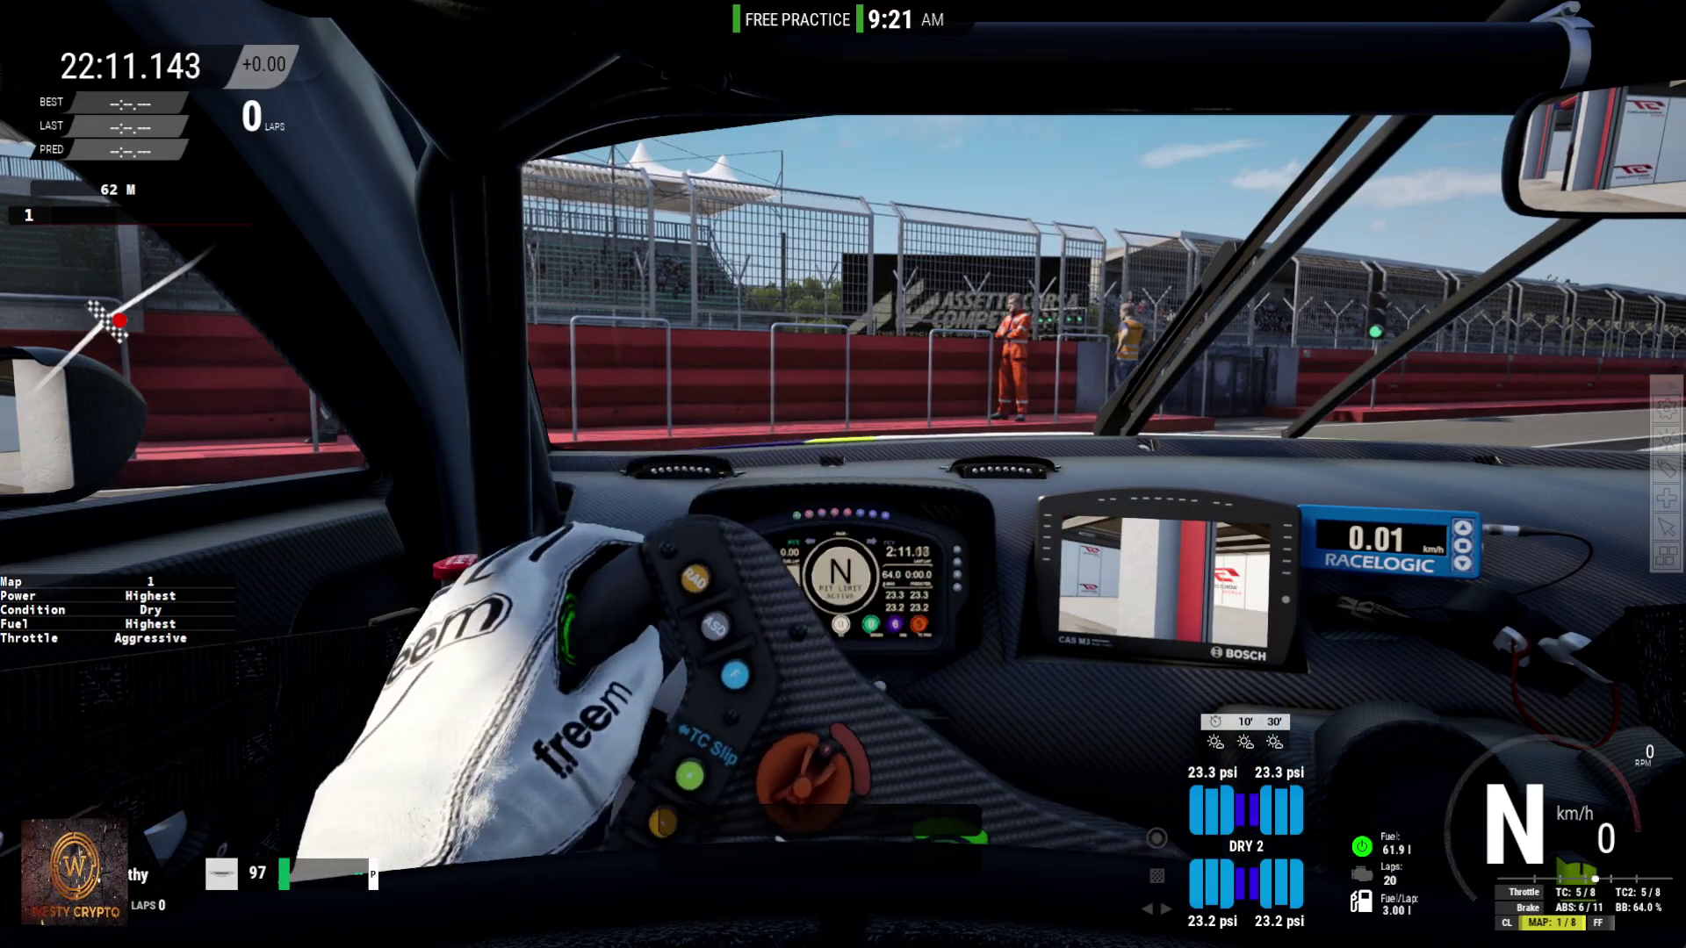
pyautogui.press('Right')
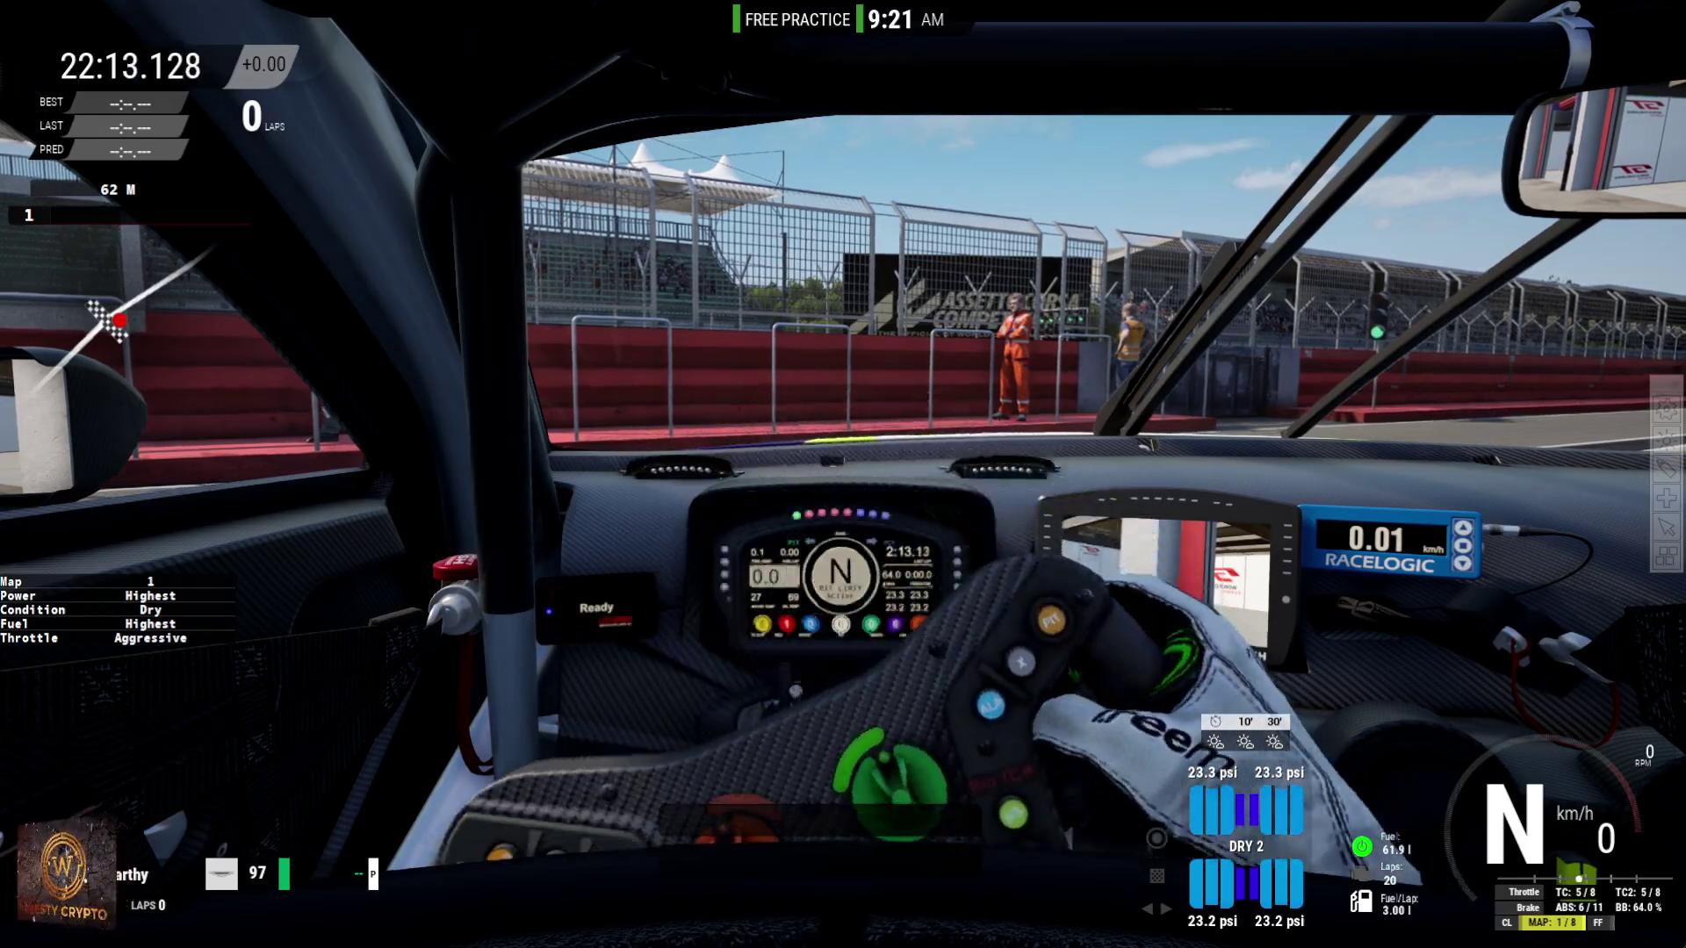
pyautogui.press('Left')
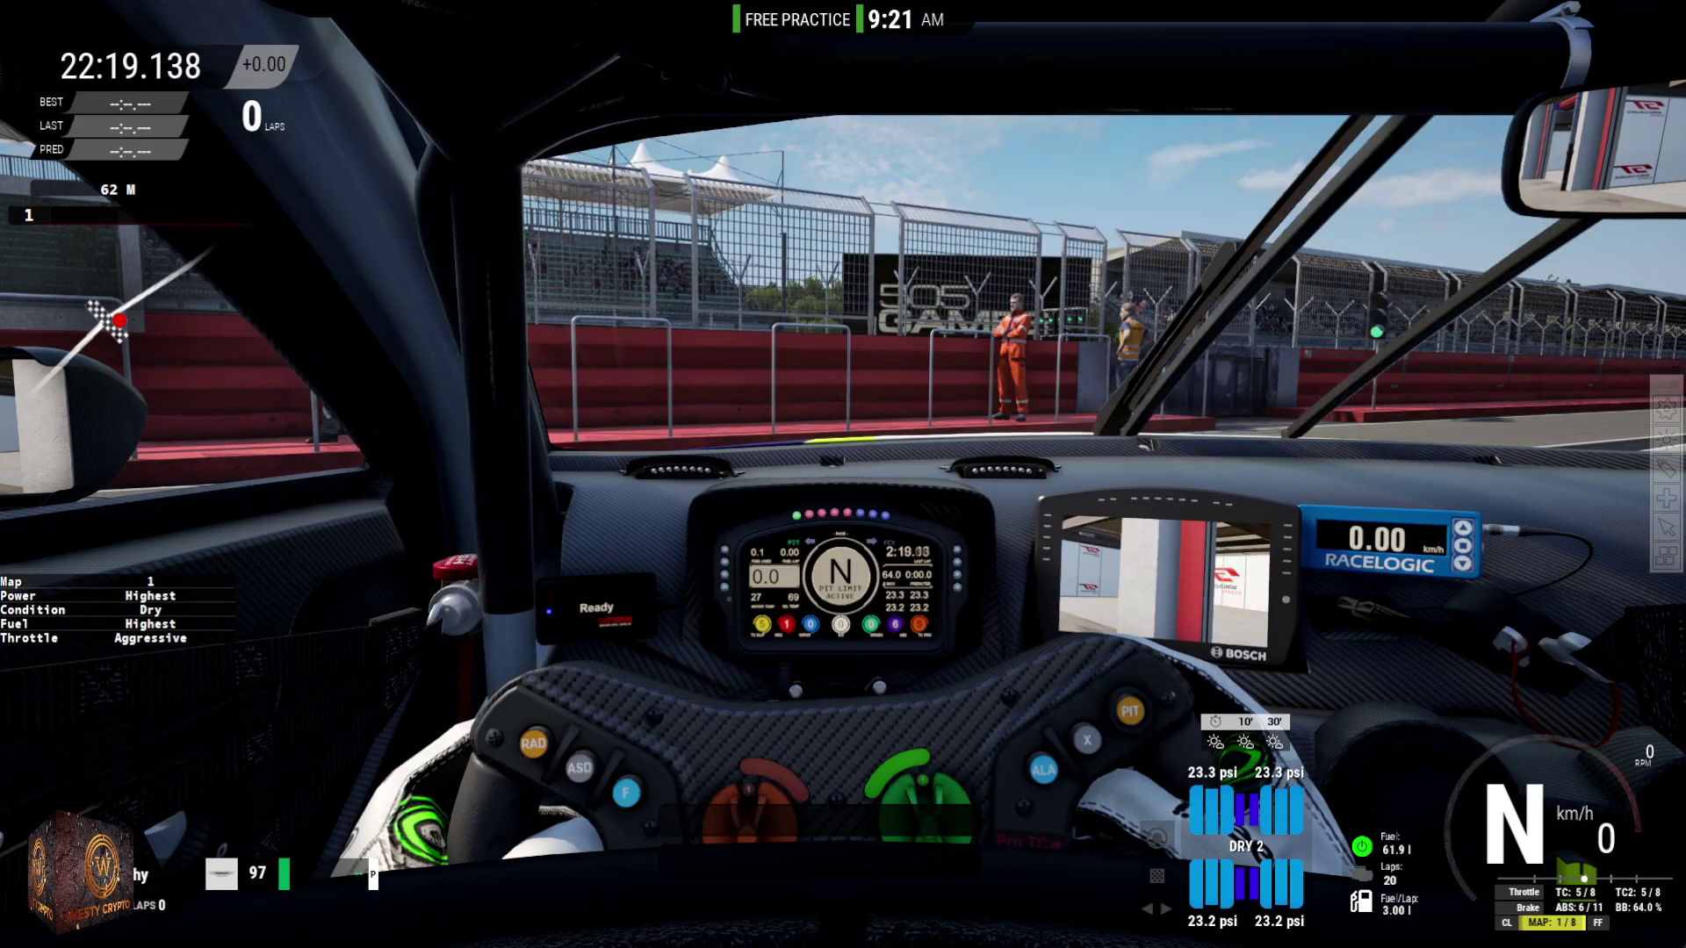
# Step: Switch back to Race Element, return to the HUD overlays and set the category filter to All
pyautogui.hotkey('alt', 'Tab')
pyautogui.hotkey('alt', 'Tab')
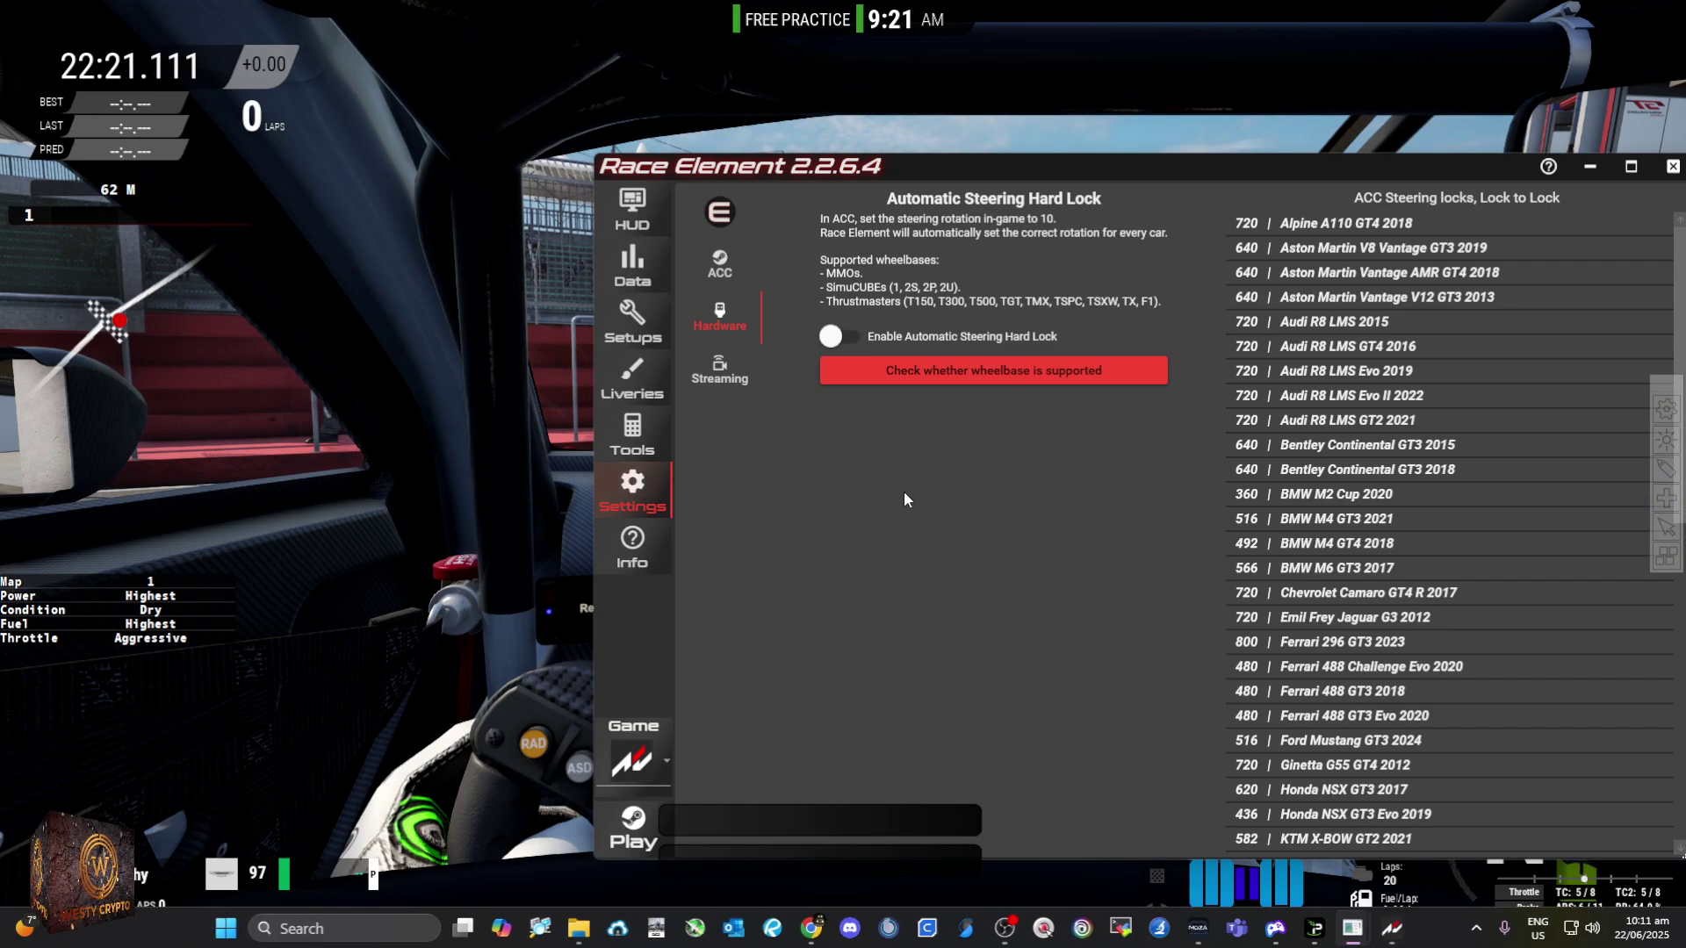
pyautogui.click(632, 211)
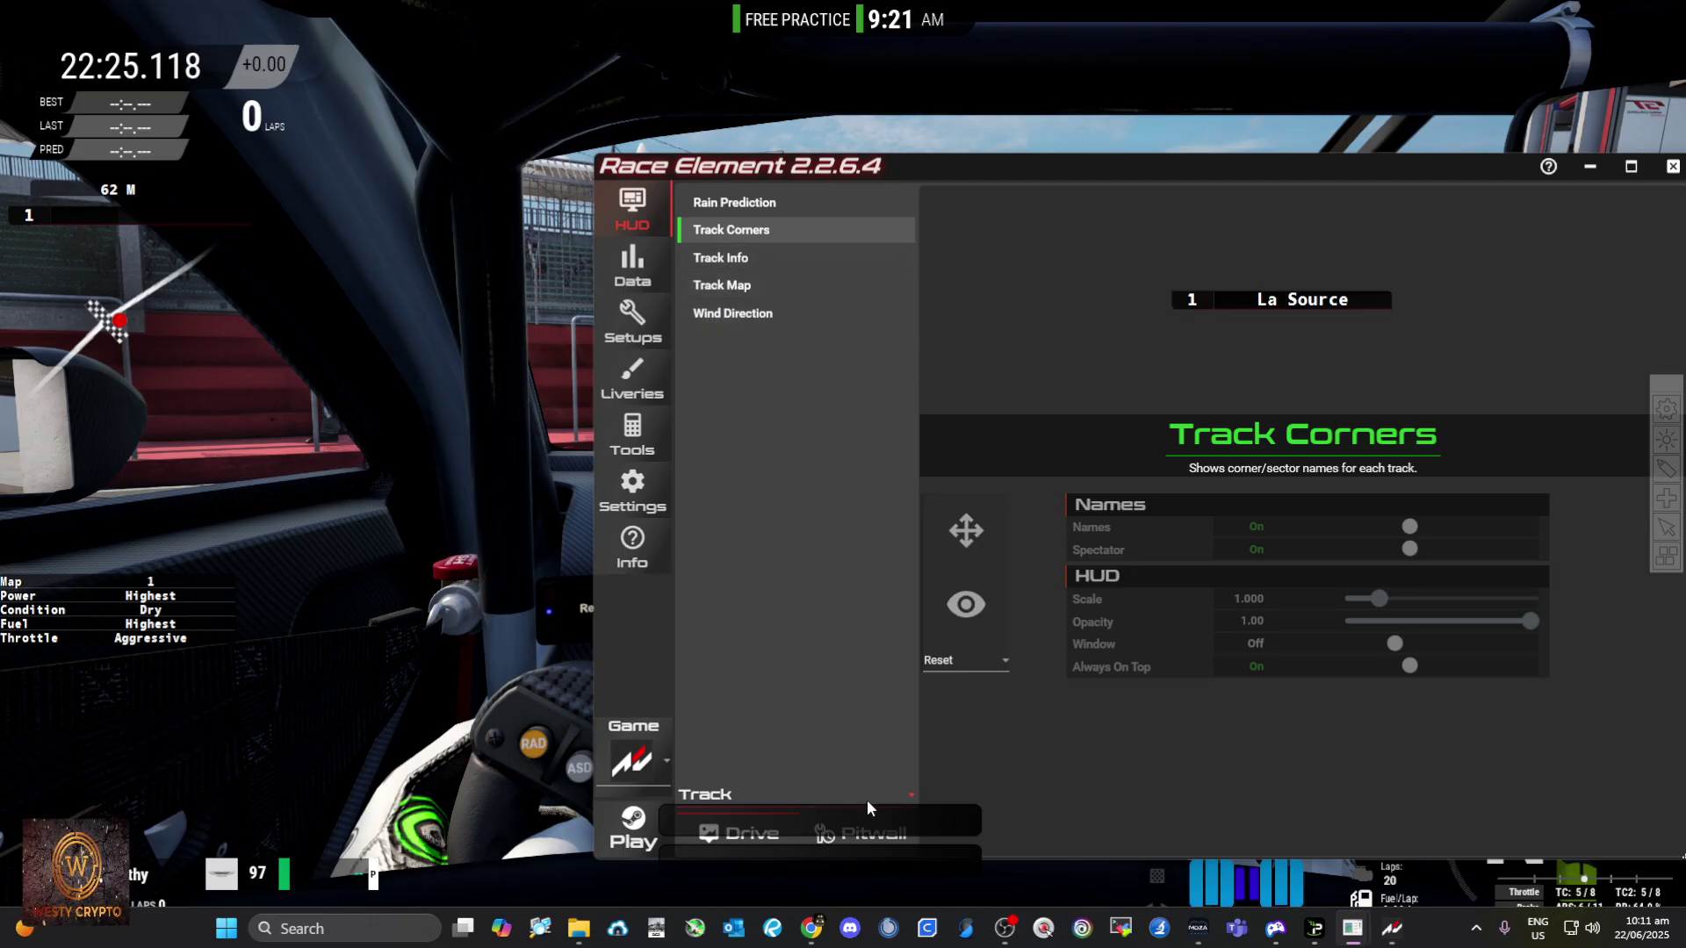
pyautogui.click(905, 792)
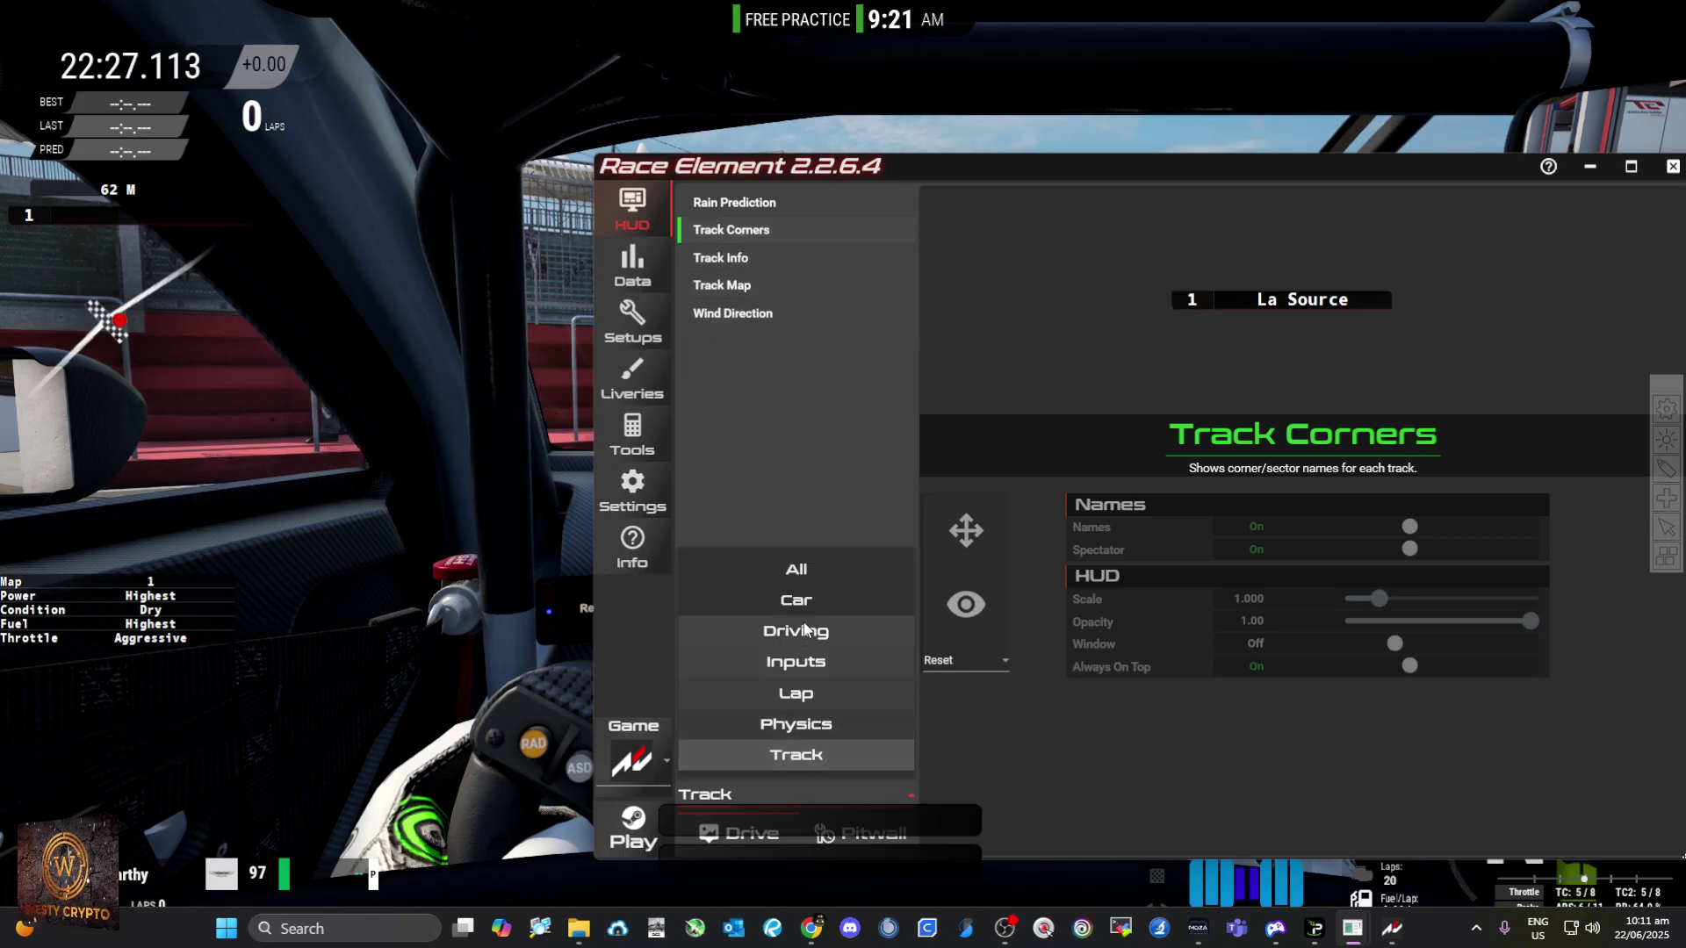
pyautogui.click(804, 568)
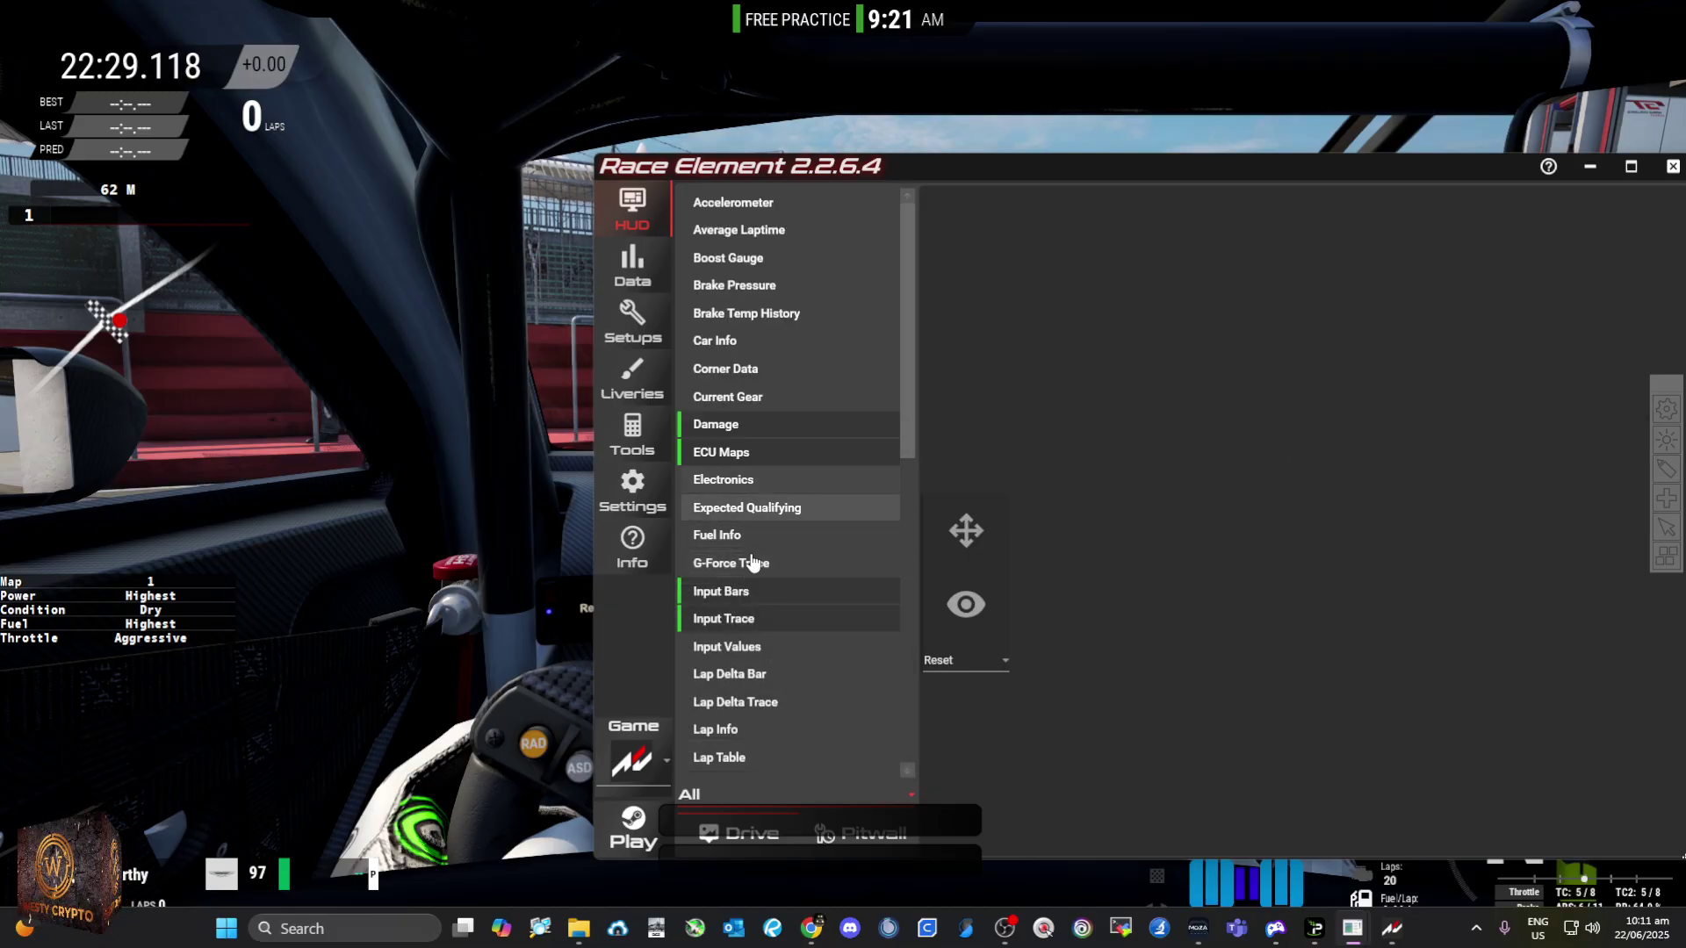
# Step: Deactivate the Input Trace overlay, set Always On Top on and Window off, then reactivate it and check its placement in reposition mode
pyautogui.click(733, 625)
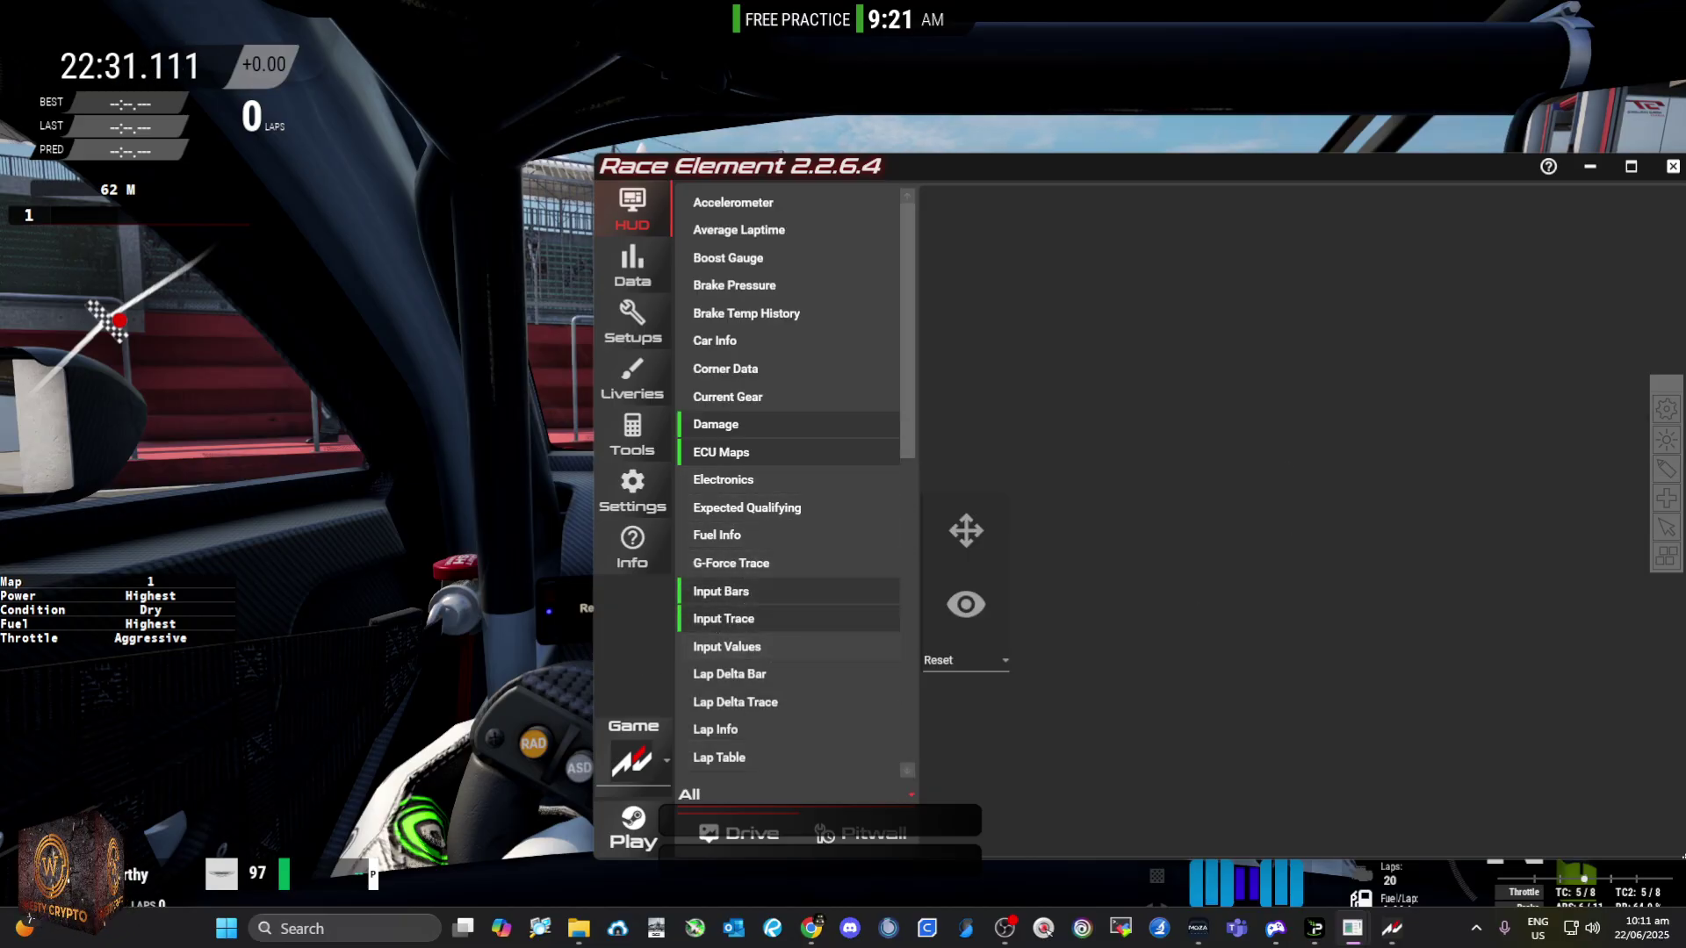
pyautogui.click(738, 623)
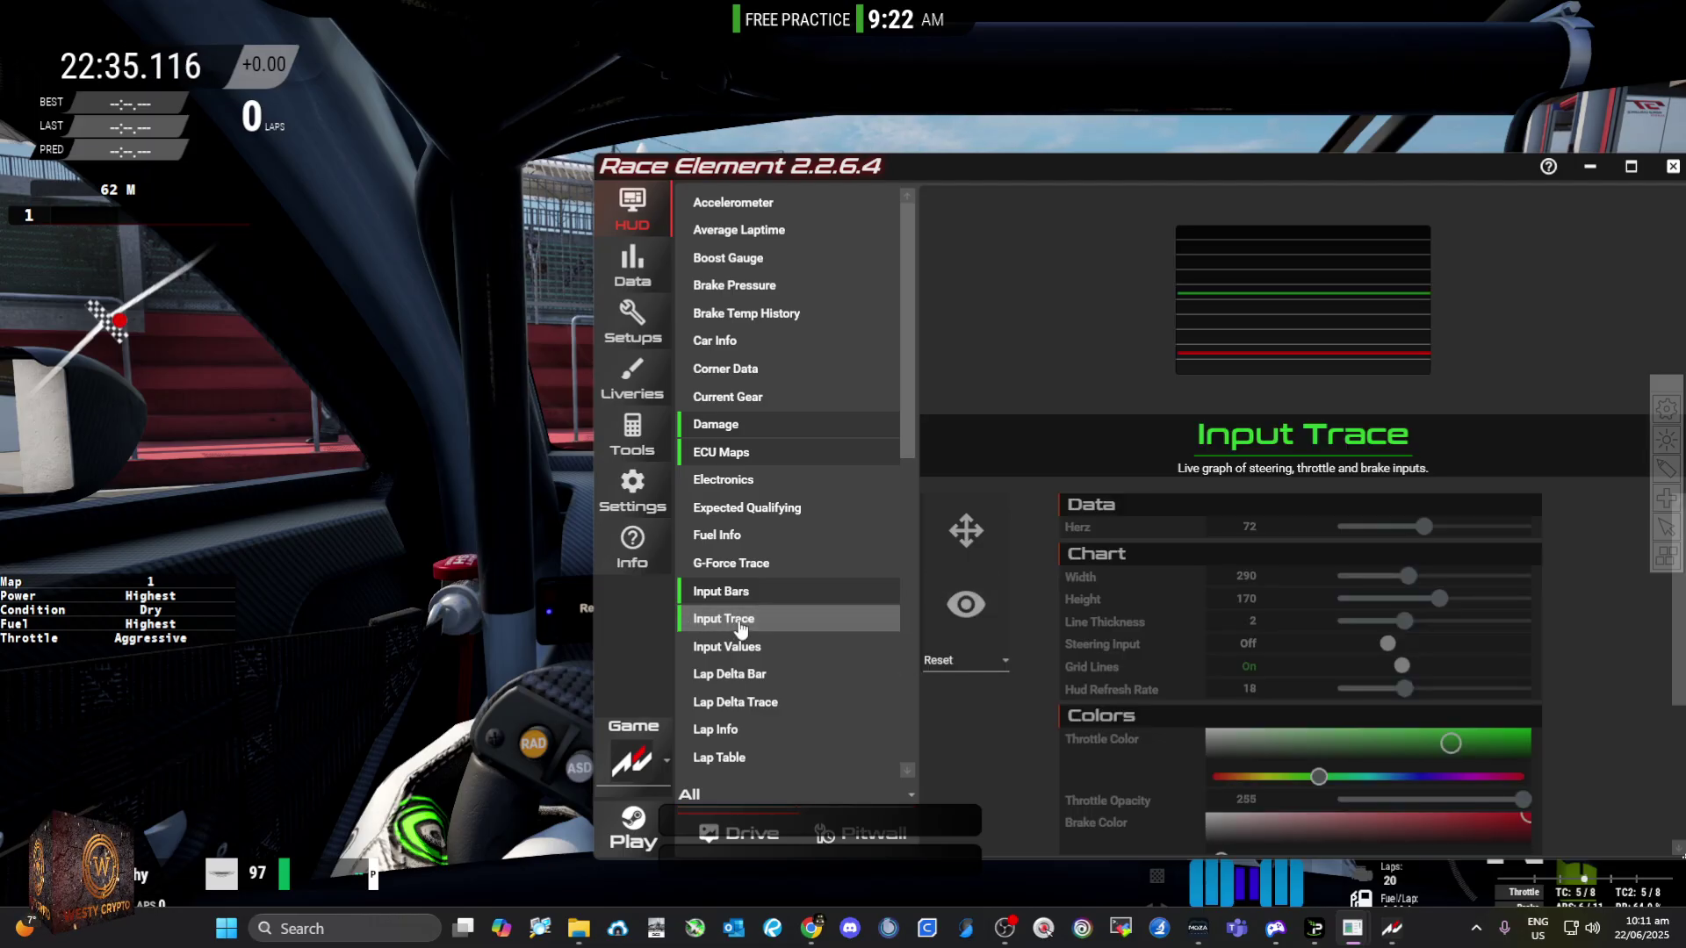
pyautogui.scroll(-5, 1373, 699)
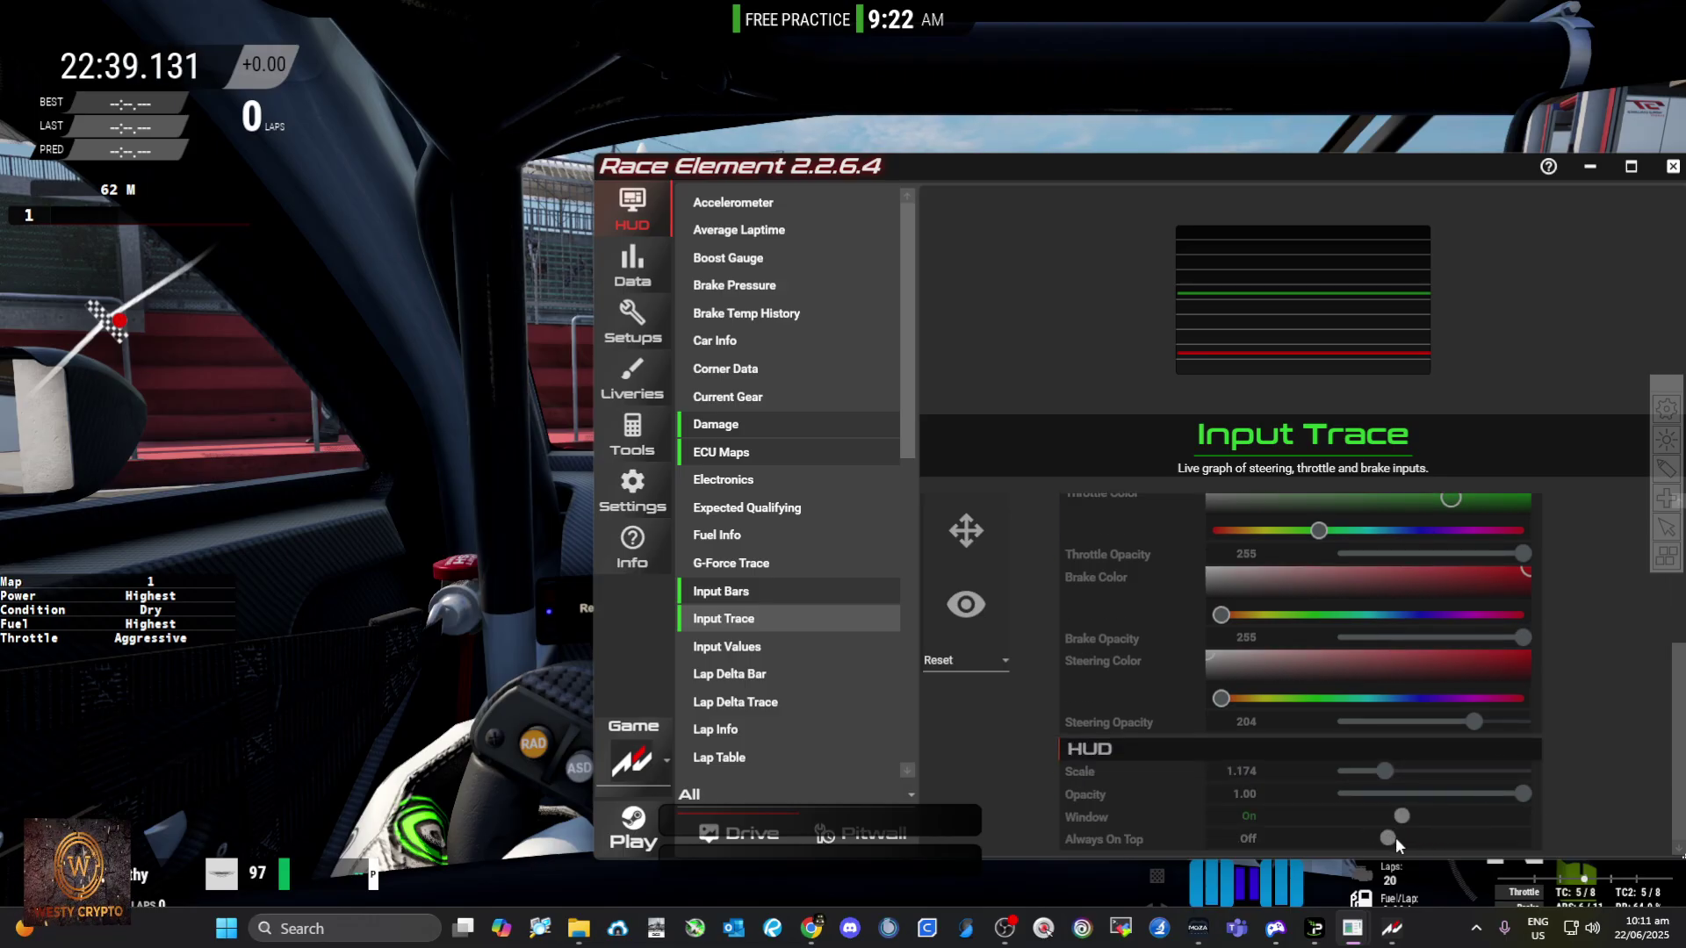
pyautogui.click(1309, 444)
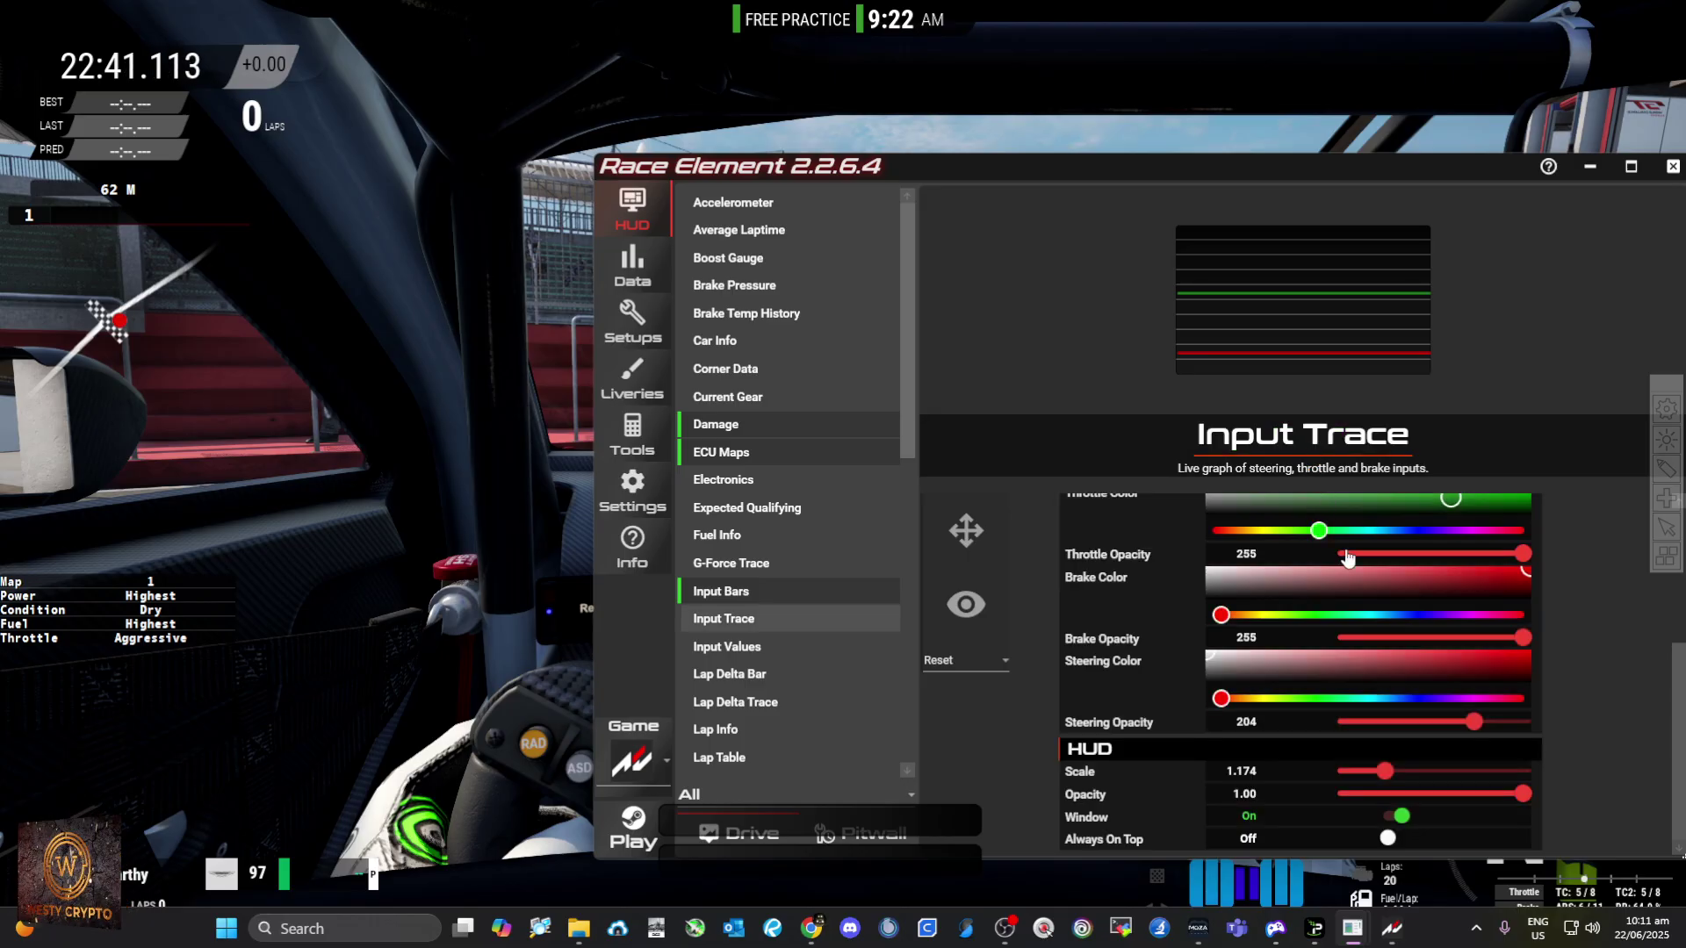
pyautogui.click(1402, 838)
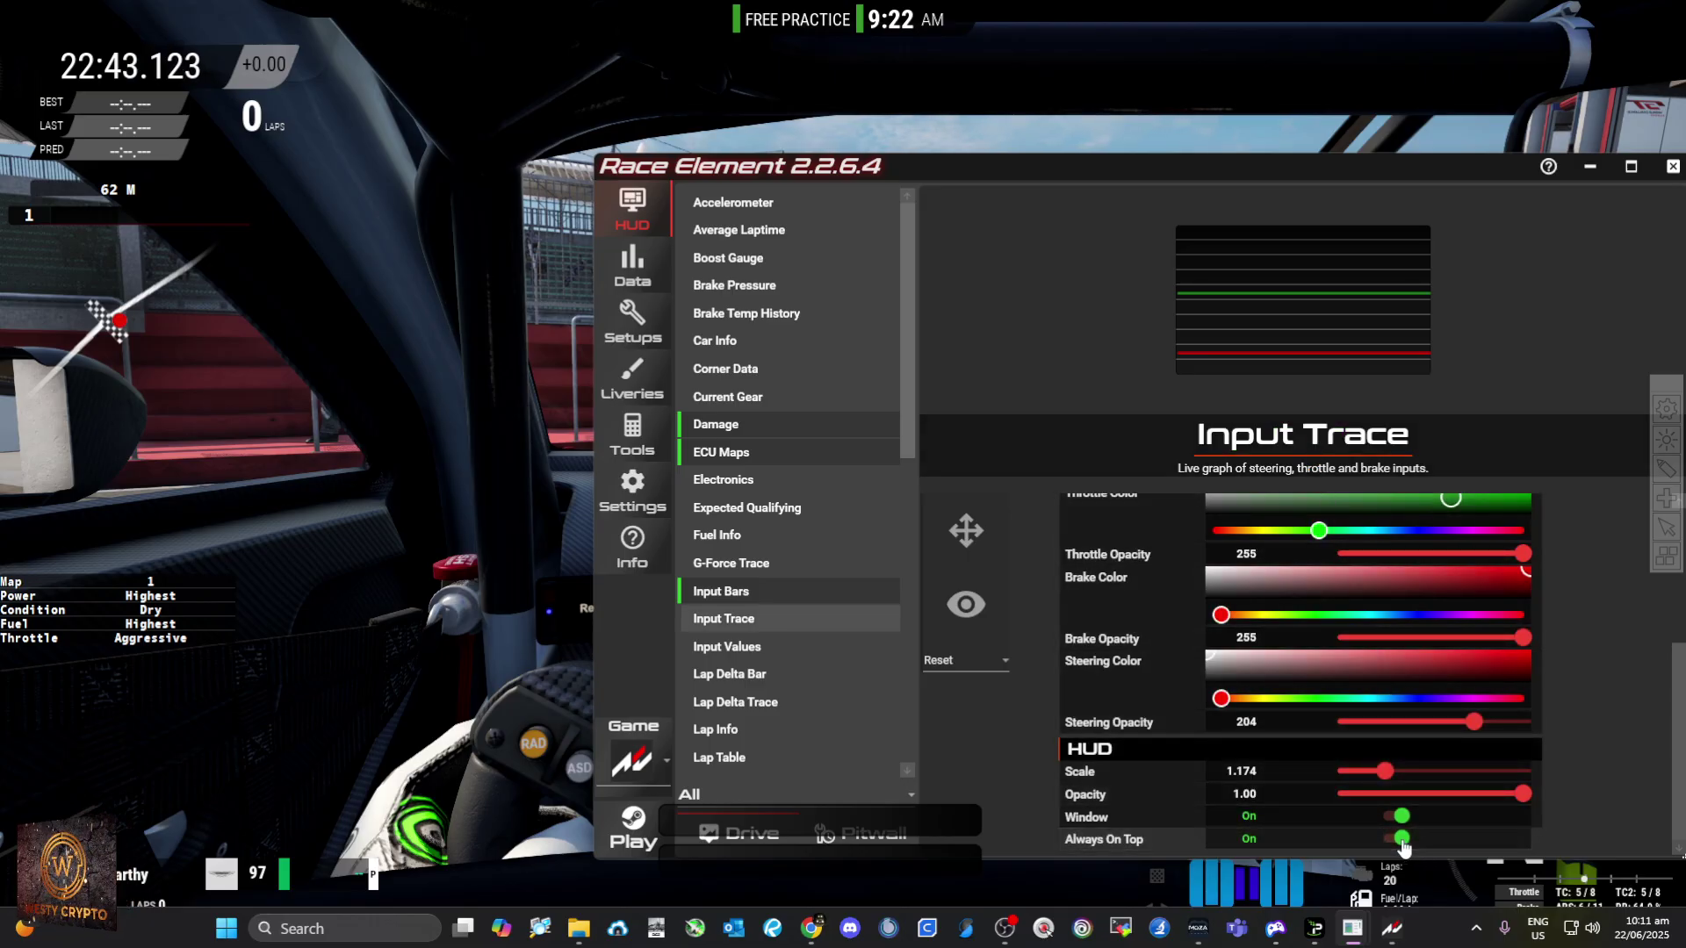
pyautogui.click(1387, 817)
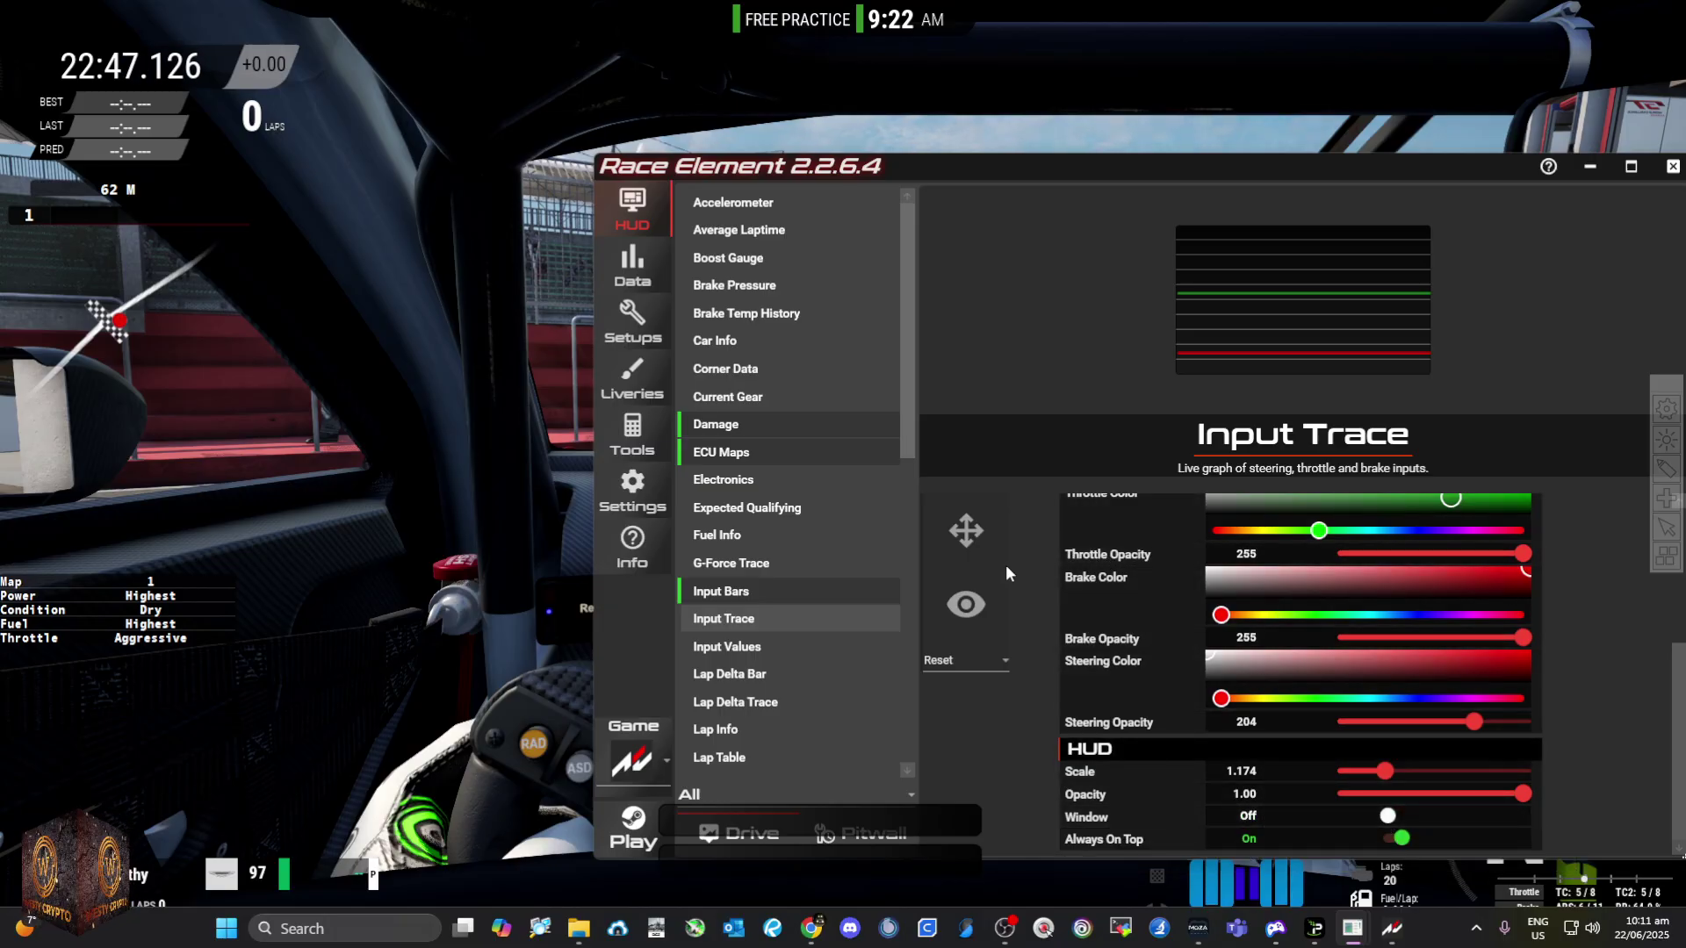
pyautogui.click(1220, 471)
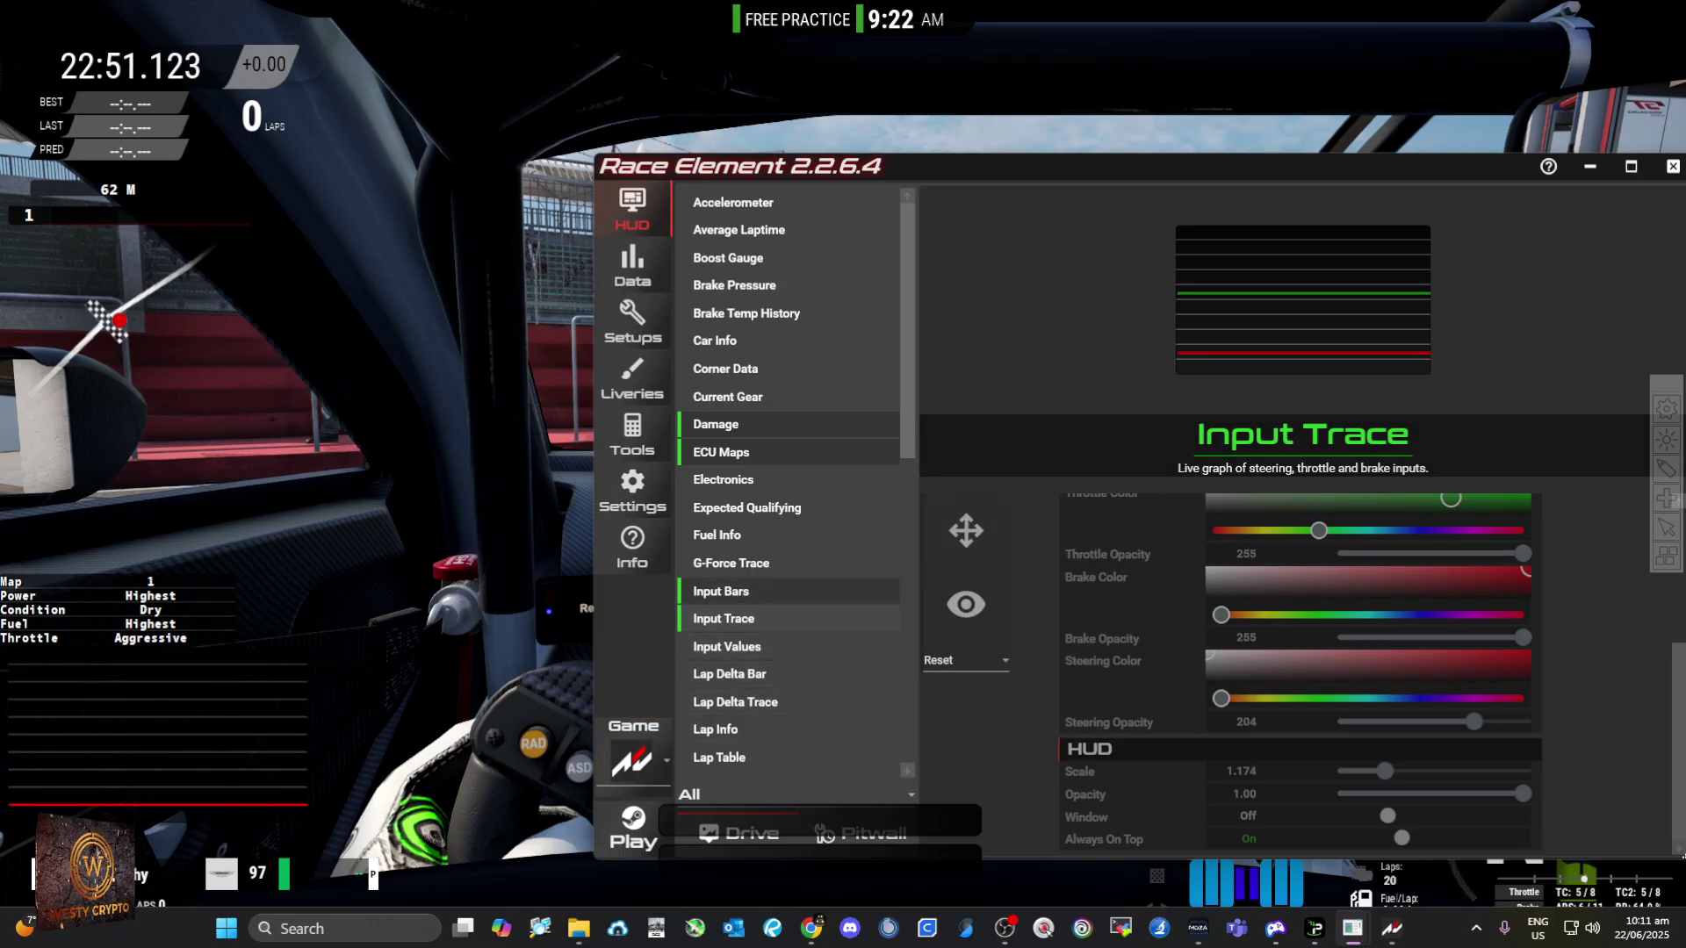
pyautogui.click(966, 531)
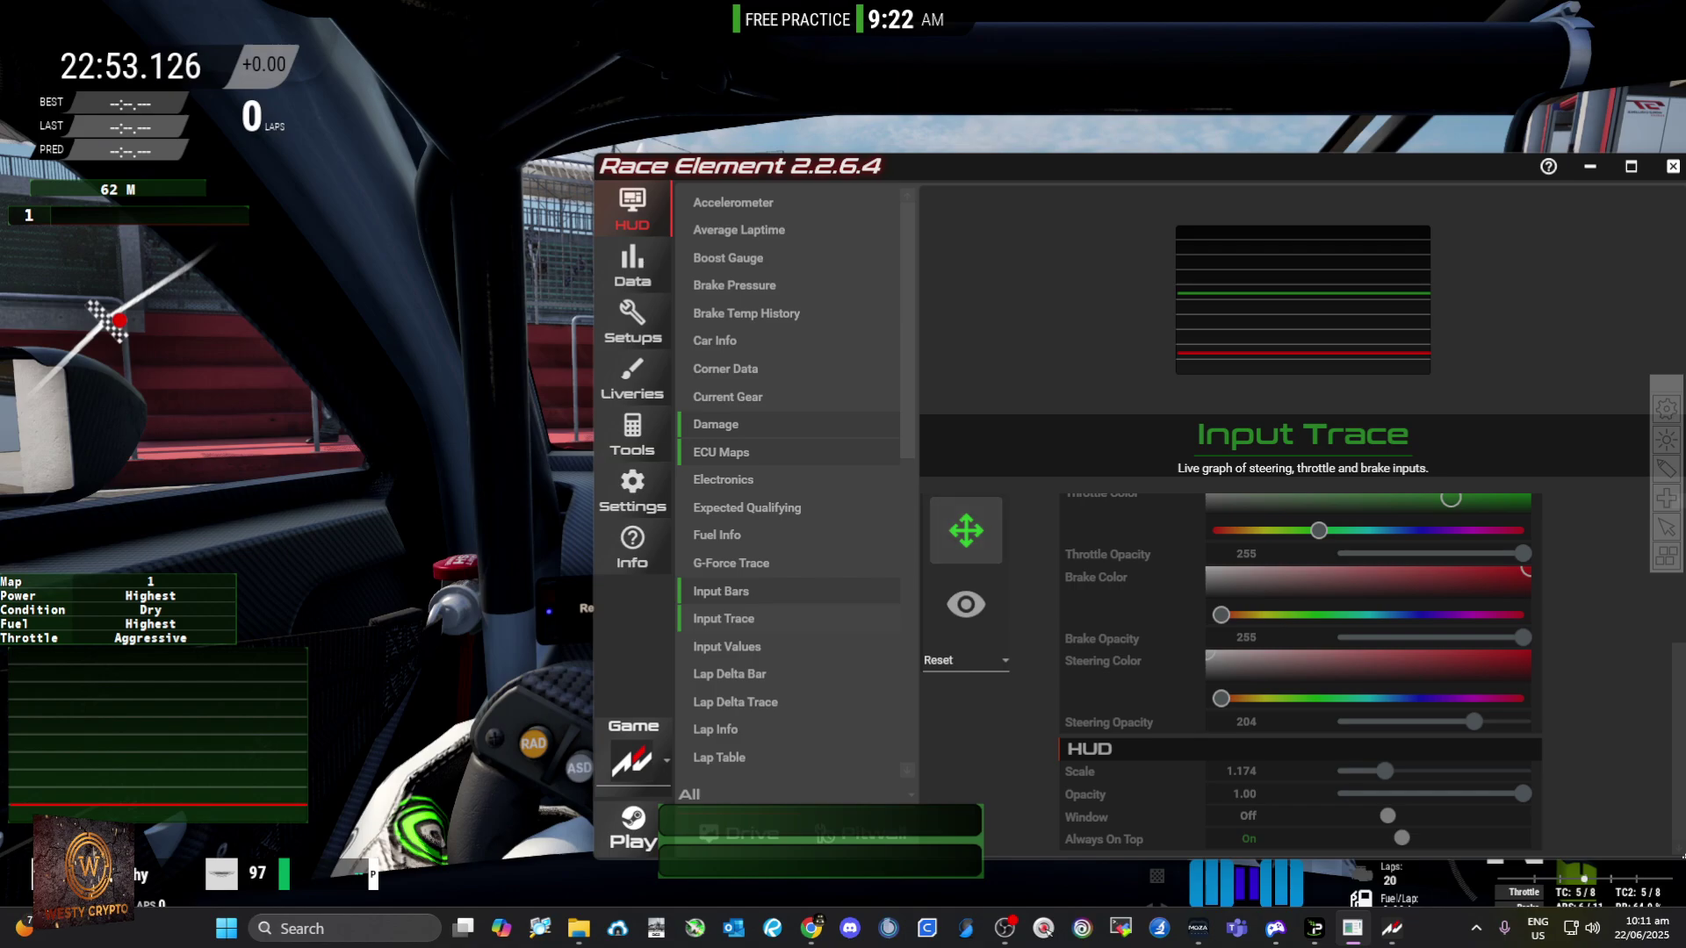
pyautogui.click(966, 530)
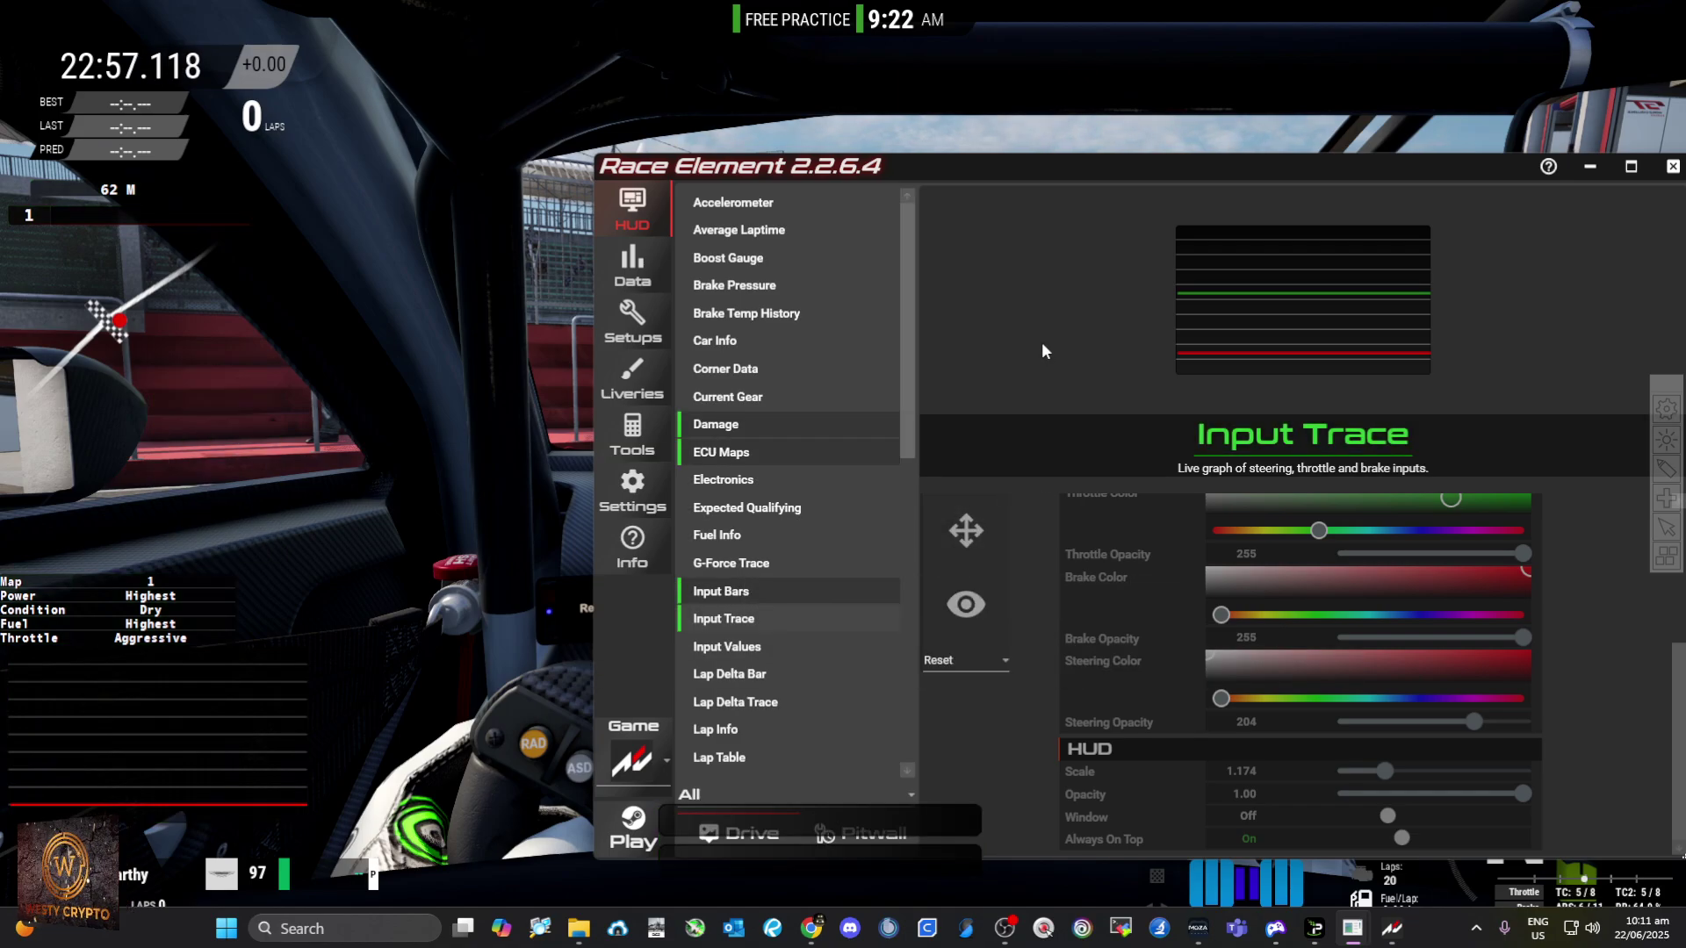
# Step: Reposition the Race Element window and look through its Data, Setups, Liveries and Tools sections, including the Fuel Calculator
pyautogui.moveTo(1133, 182); pyautogui.dragTo(1167, 129)
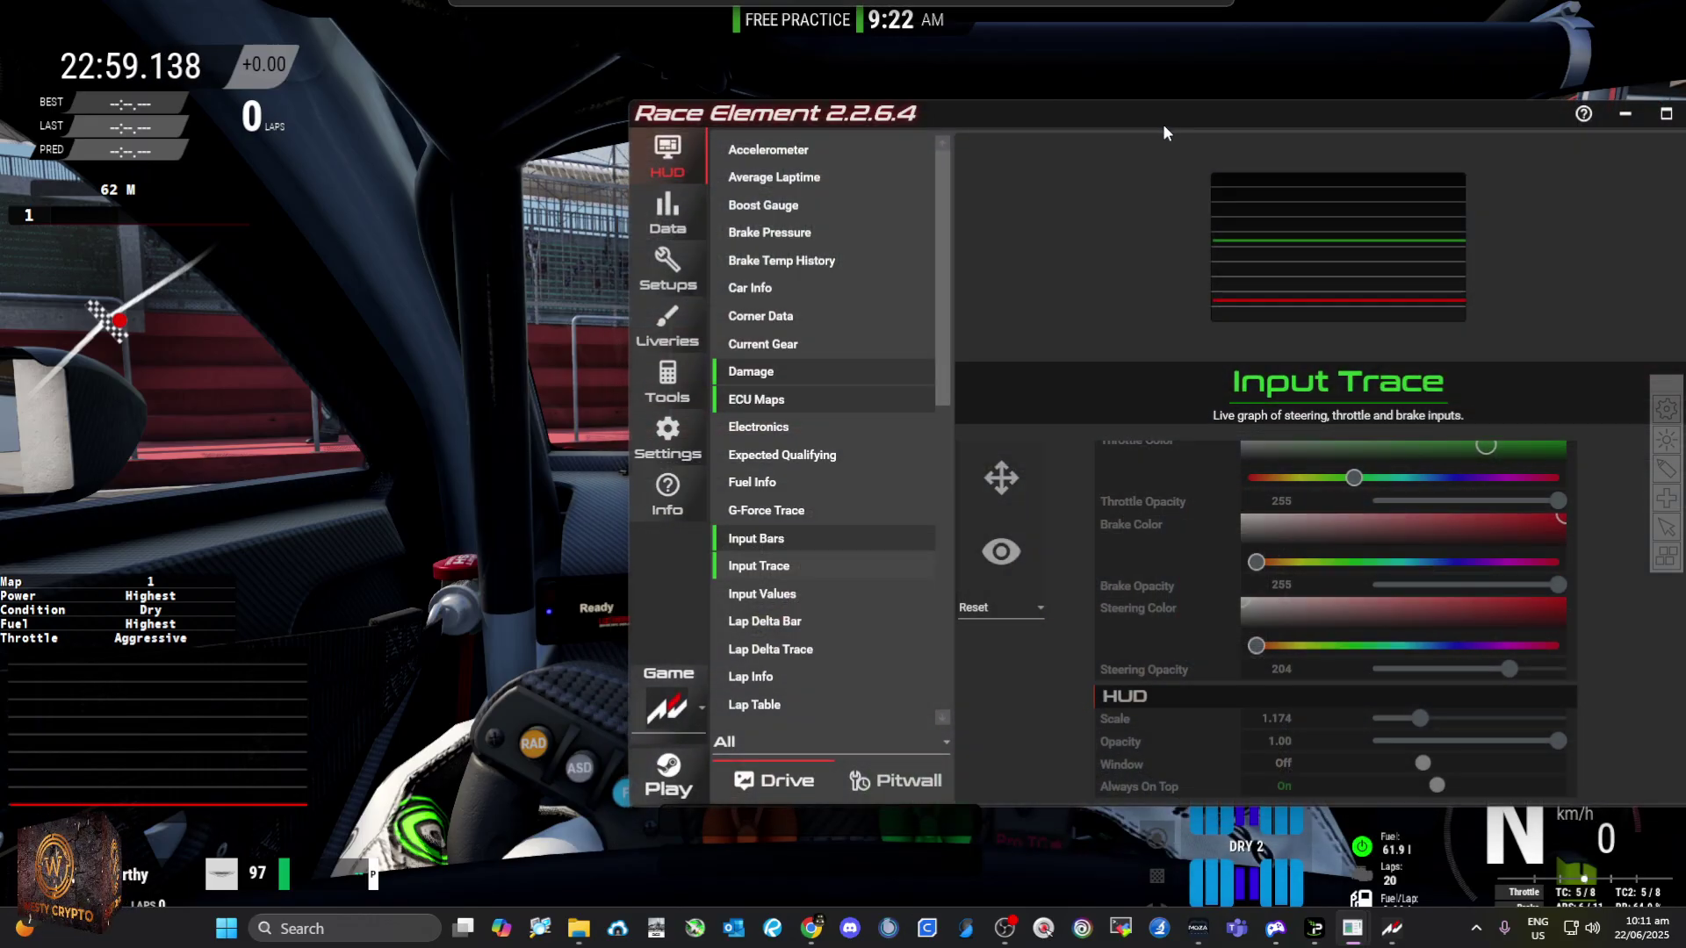
pyautogui.click(673, 229)
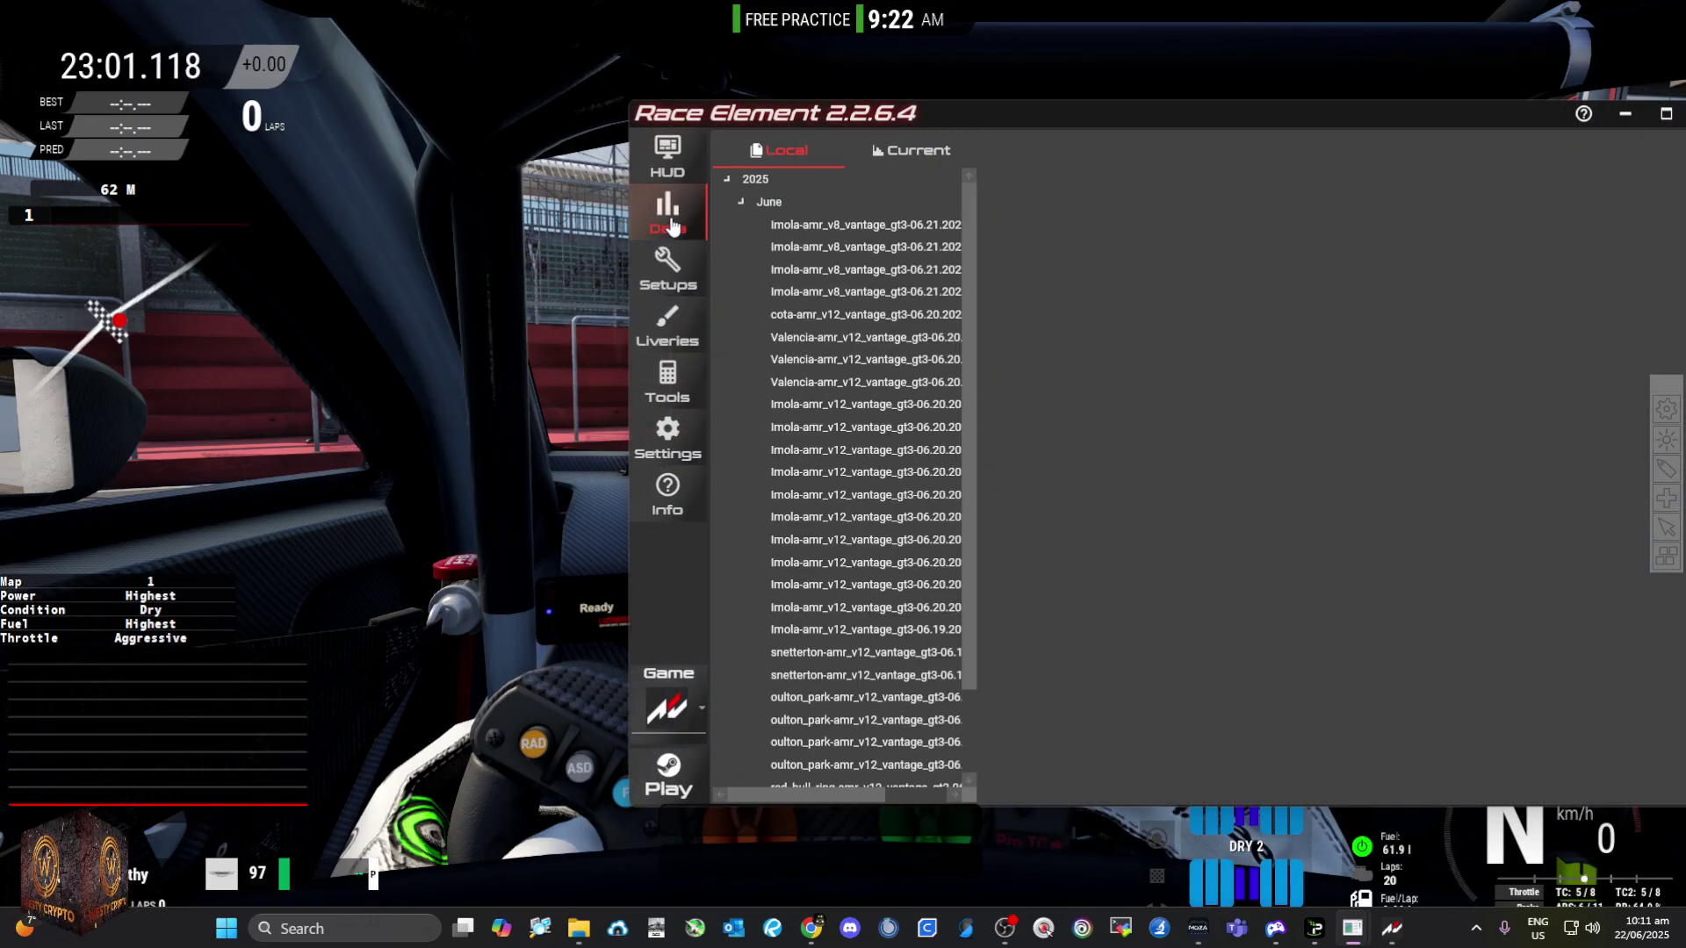
pyautogui.click(667, 267)
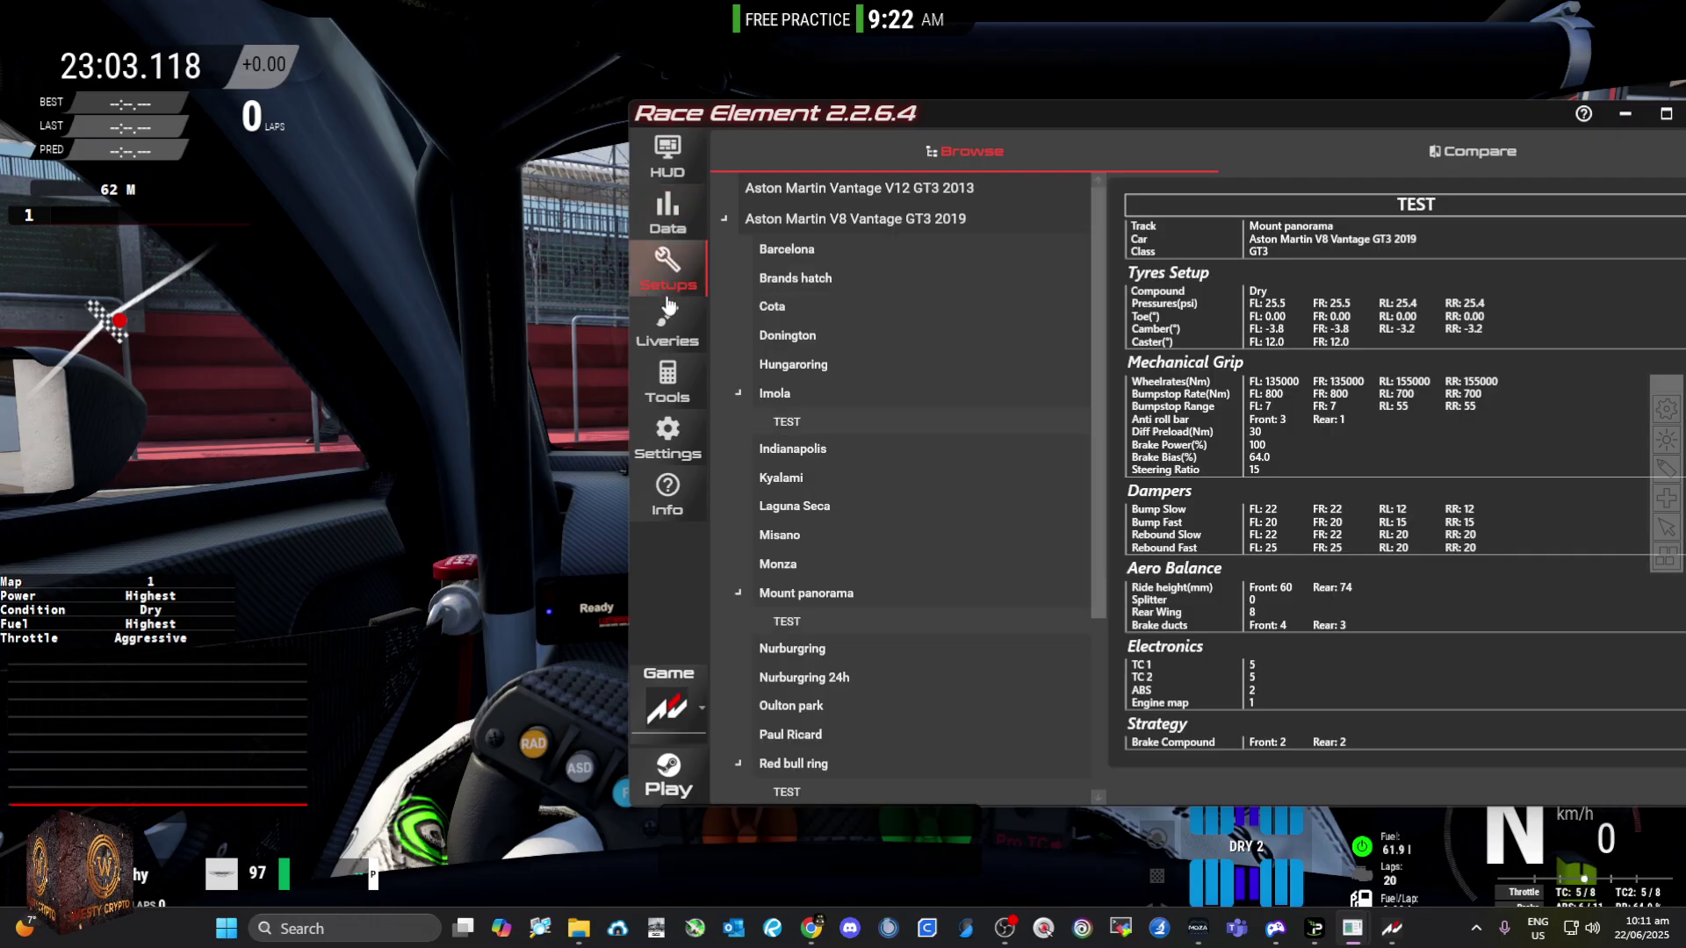
pyautogui.click(667, 329)
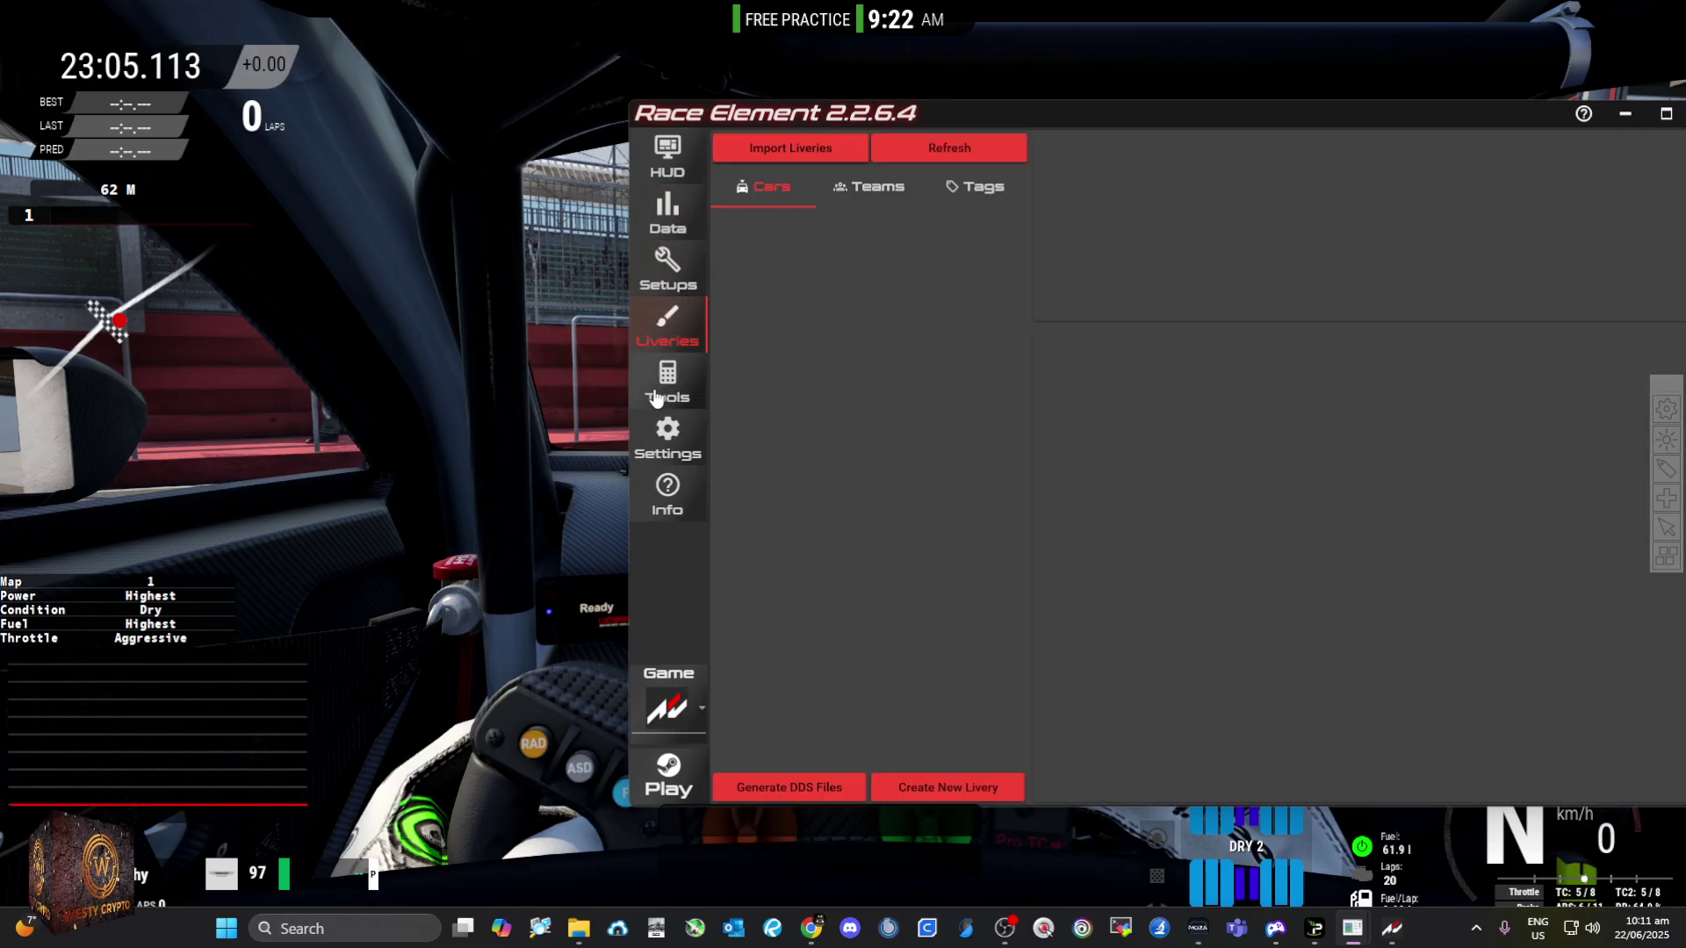
pyautogui.click(669, 391)
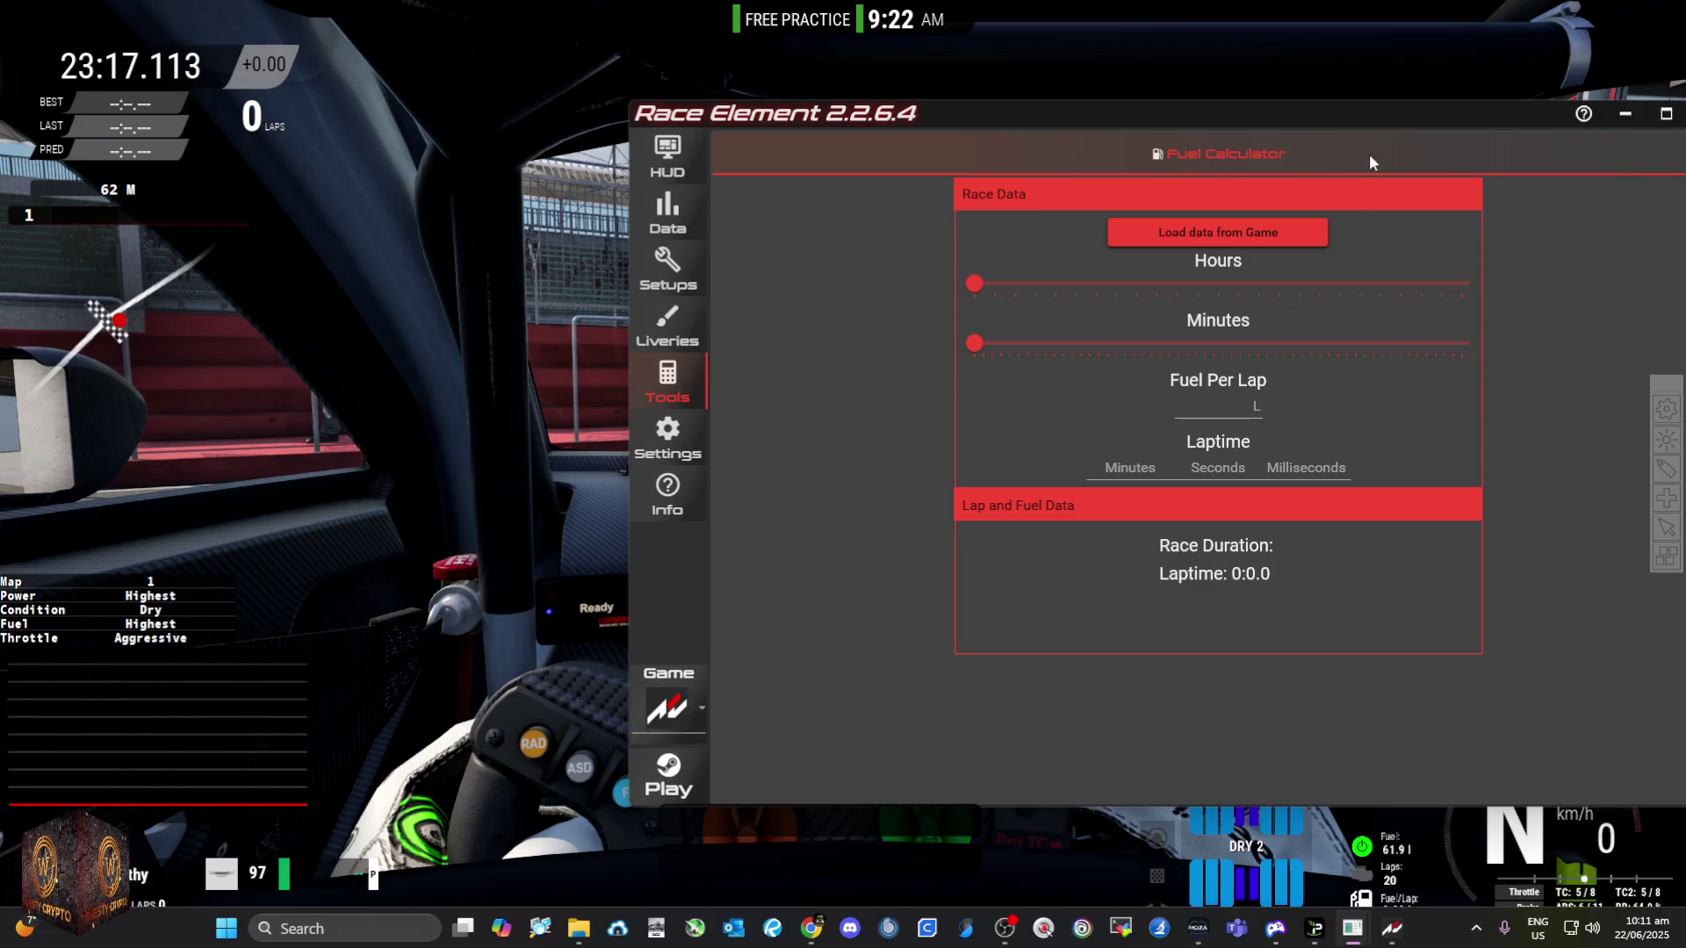
pyautogui.moveTo(1384, 125); pyautogui.dragTo(1251, 161)
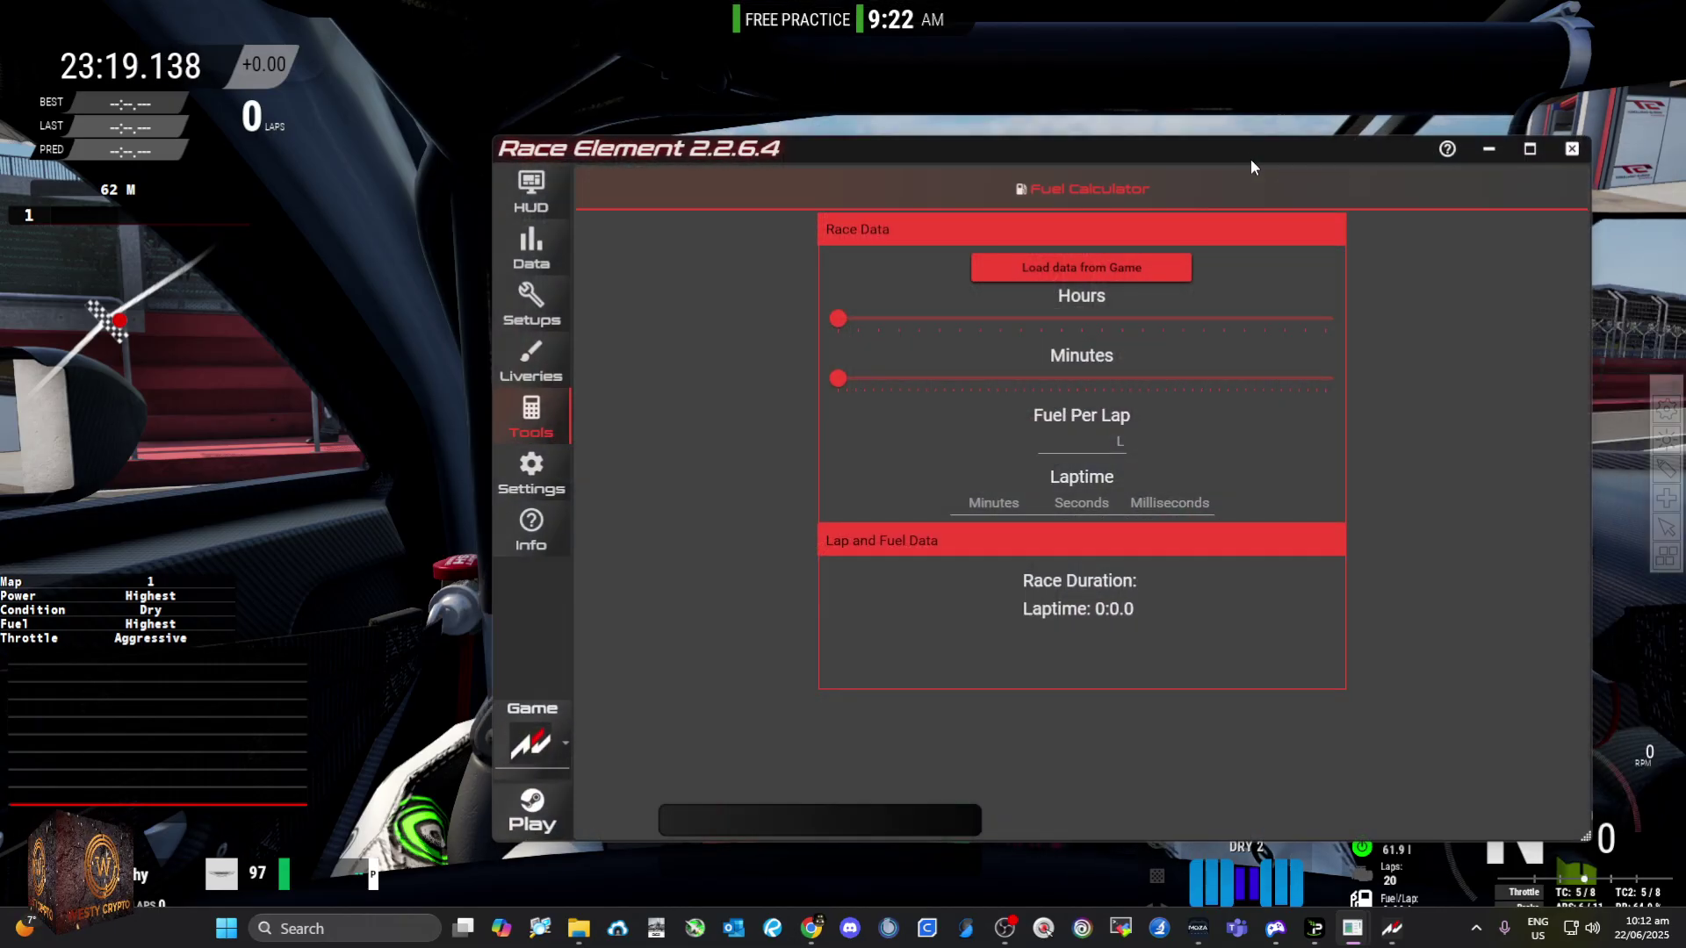